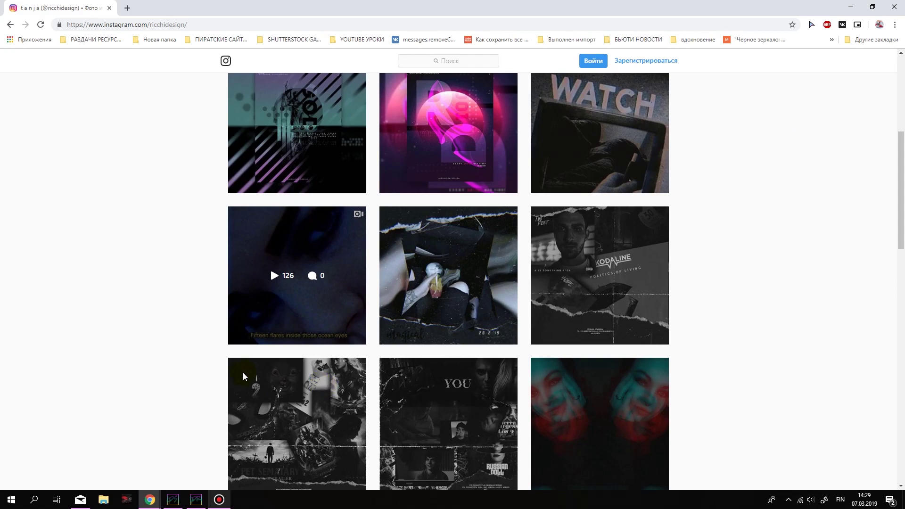
# Step: Play the example Instagram video post with its yellow caption, then return to the empty Premiere project fnf
pyautogui.click(271, 240)
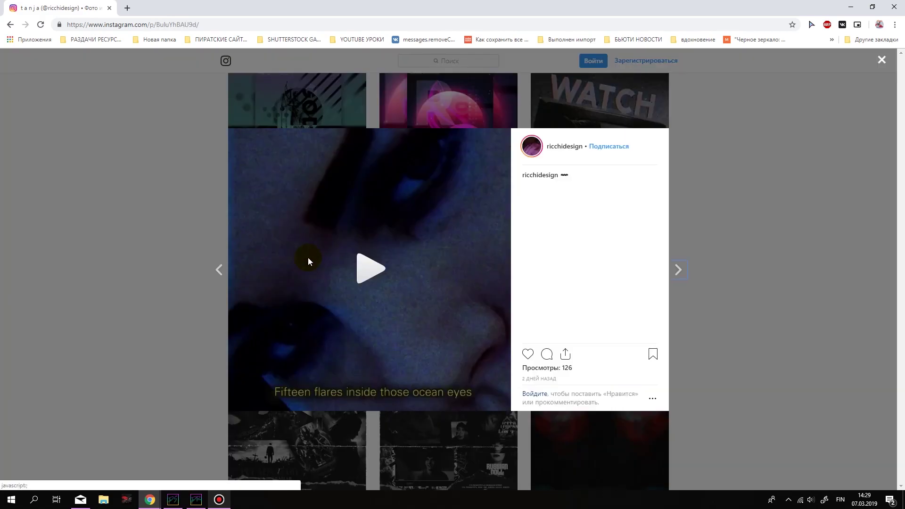
pyautogui.click(356, 269)
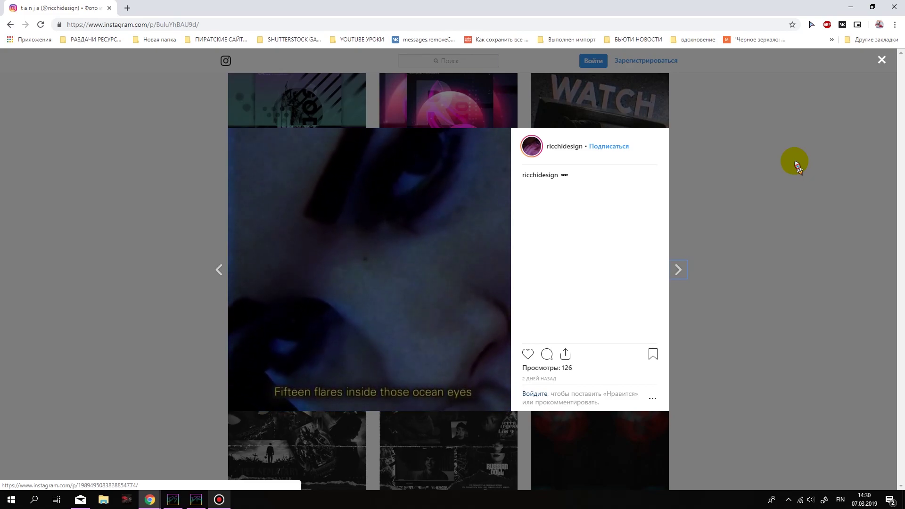
pyautogui.click(807, 249)
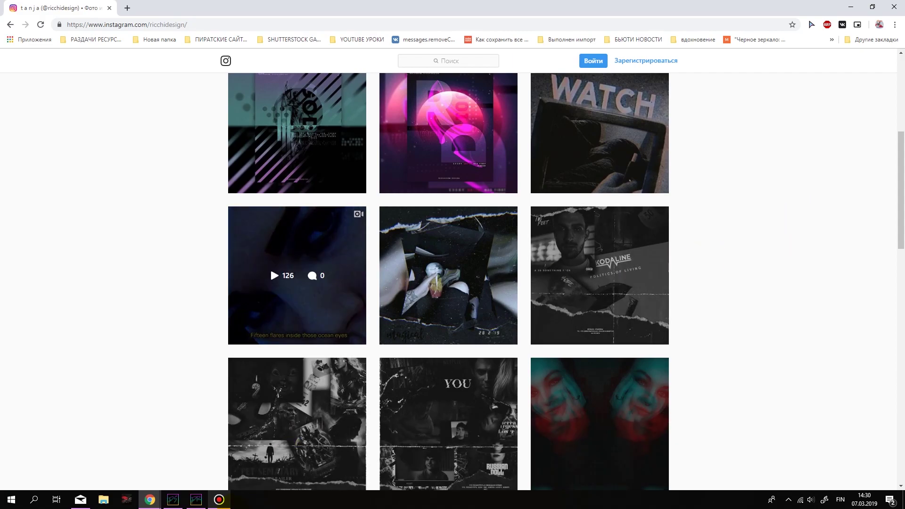
pyautogui.click(194, 500)
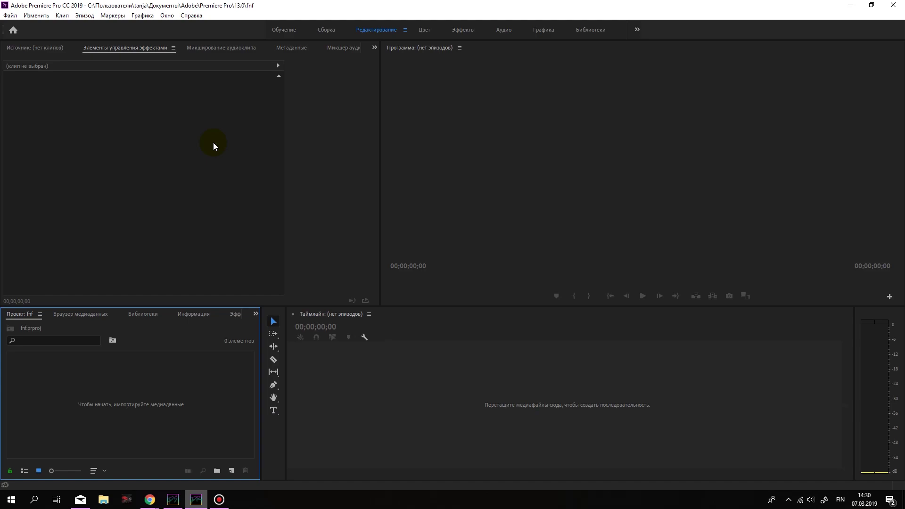
# Step: Start a new sequence from the Digital SLR > 1080p > DSLR 1080p 24 preset and view its settings
pyautogui.click(366, 149)
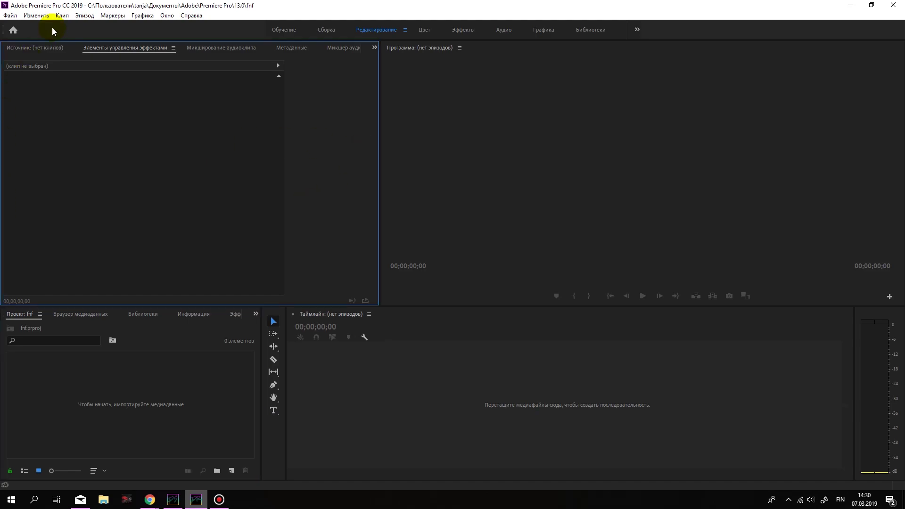
pyautogui.click(10, 15)
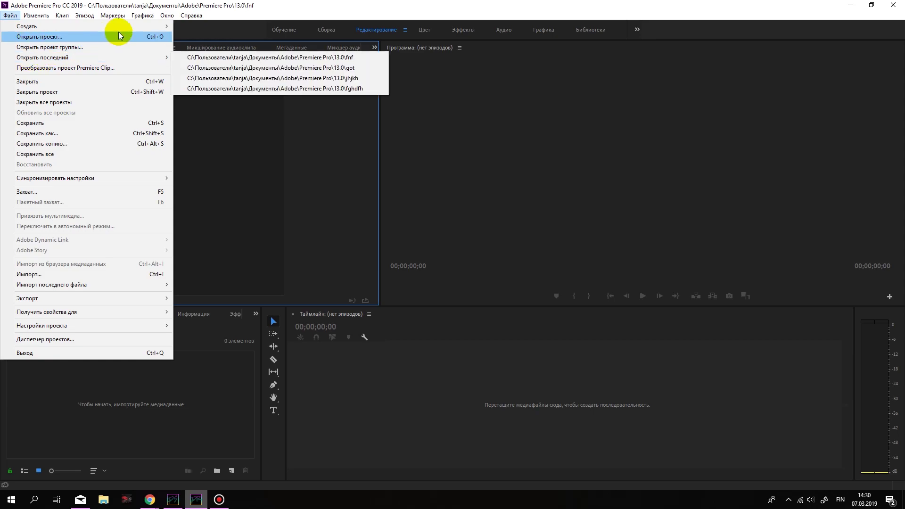
pyautogui.moveTo(130, 27)
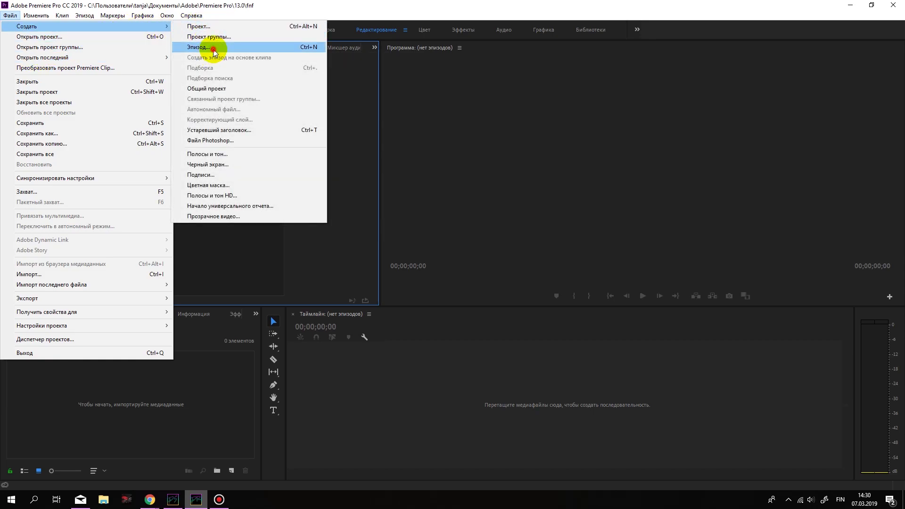
pyautogui.click(212, 48)
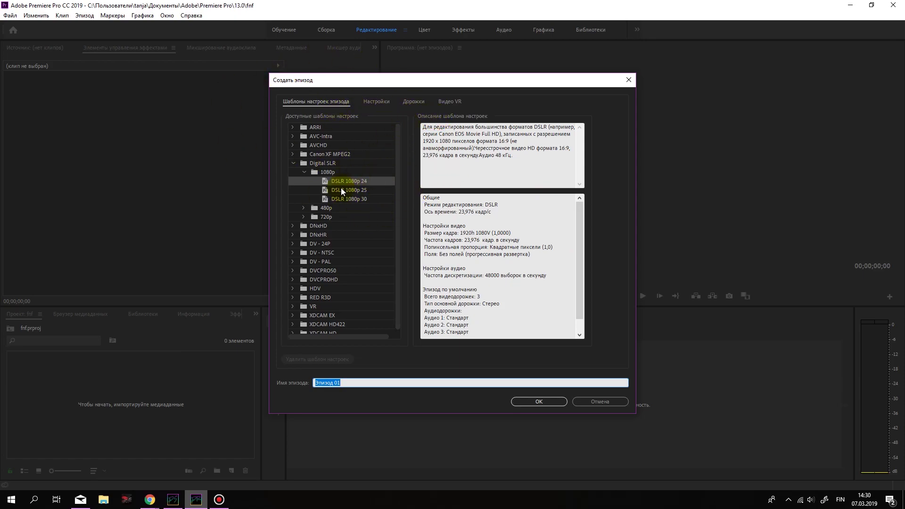
pyautogui.click(333, 163)
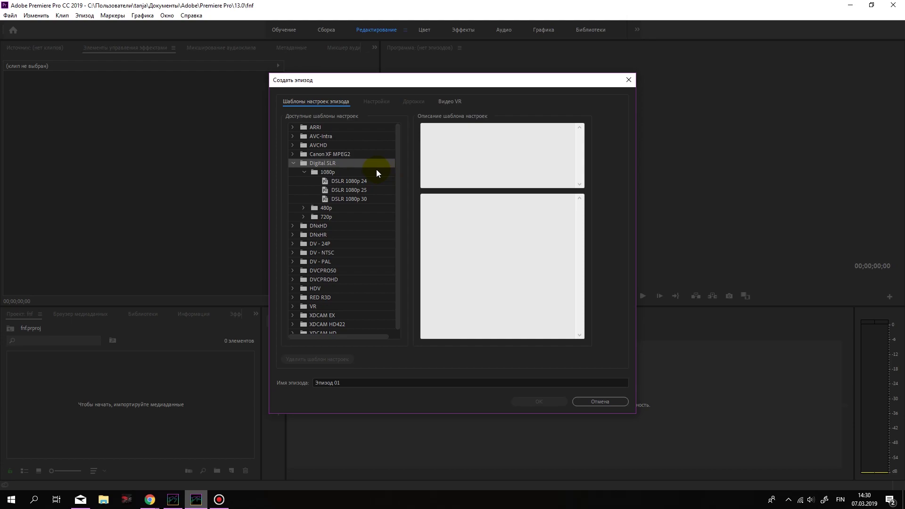
pyautogui.click(366, 182)
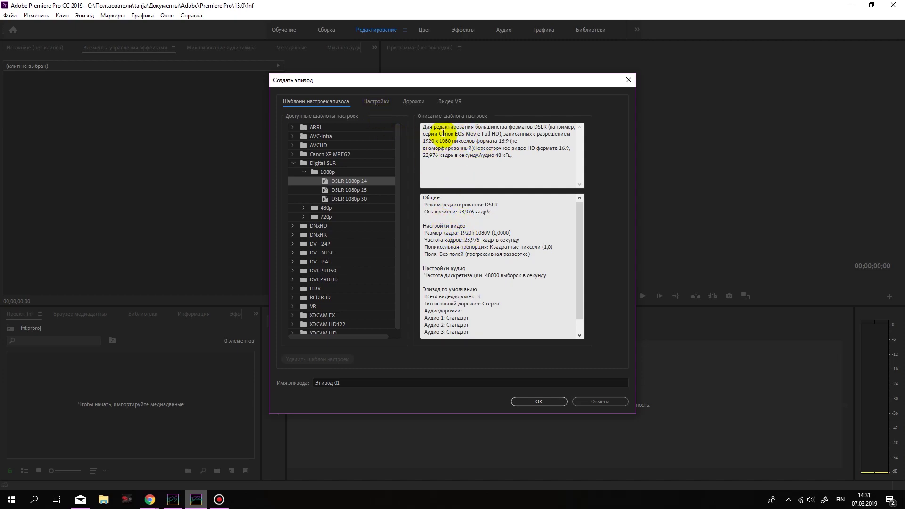
pyautogui.click(381, 103)
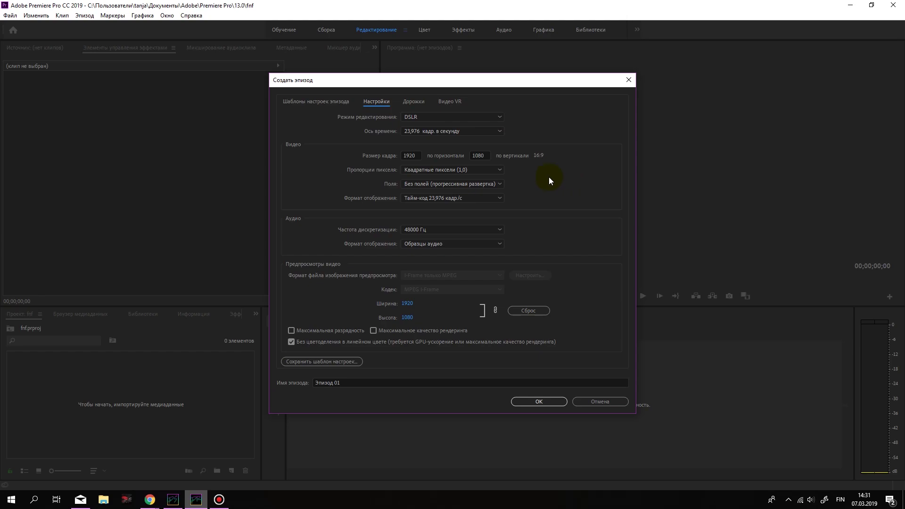
# Step: Change the frame width to 1080 for a square 1080×1080 frame and create sequence Эпизод 01
pyautogui.doubleClick(410, 156)
pyautogui.write('1080')
pyautogui.click(556, 183)
pyautogui.moveTo(150, 499)
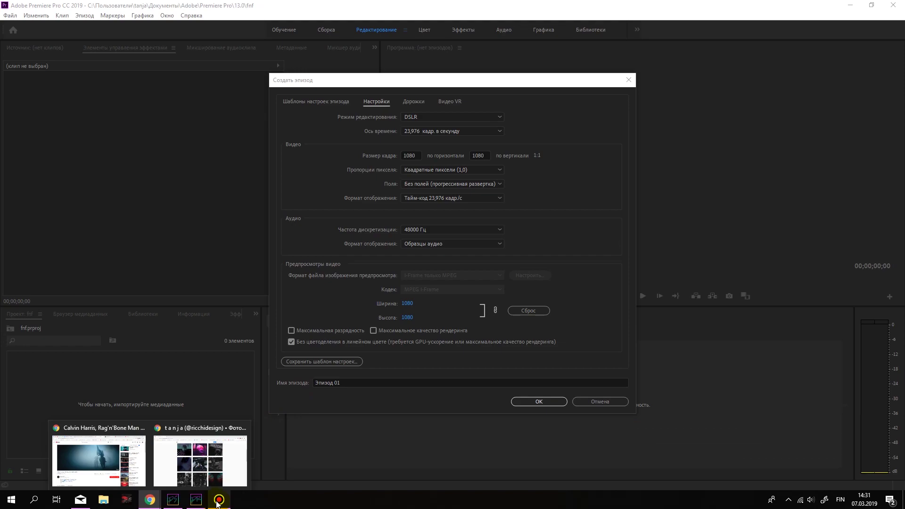
pyautogui.click(200, 457)
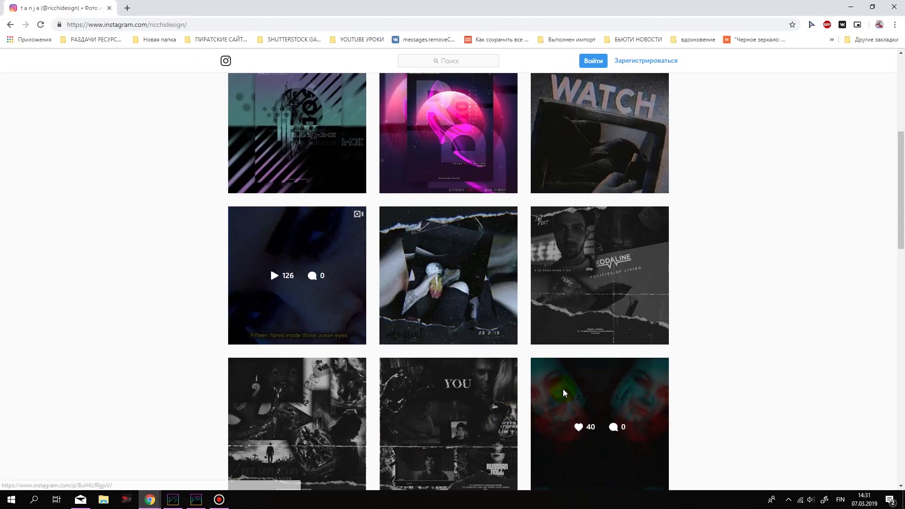
pyautogui.click(852, 5)
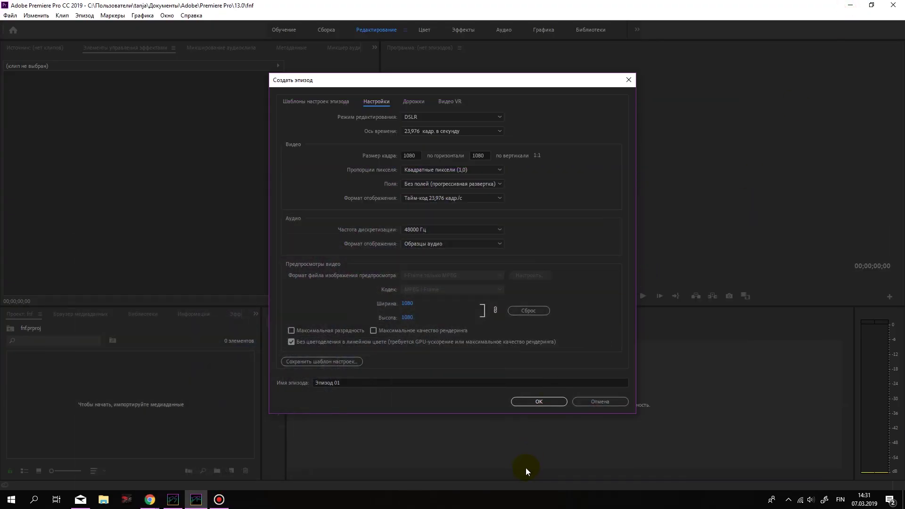
pyautogui.click(550, 400)
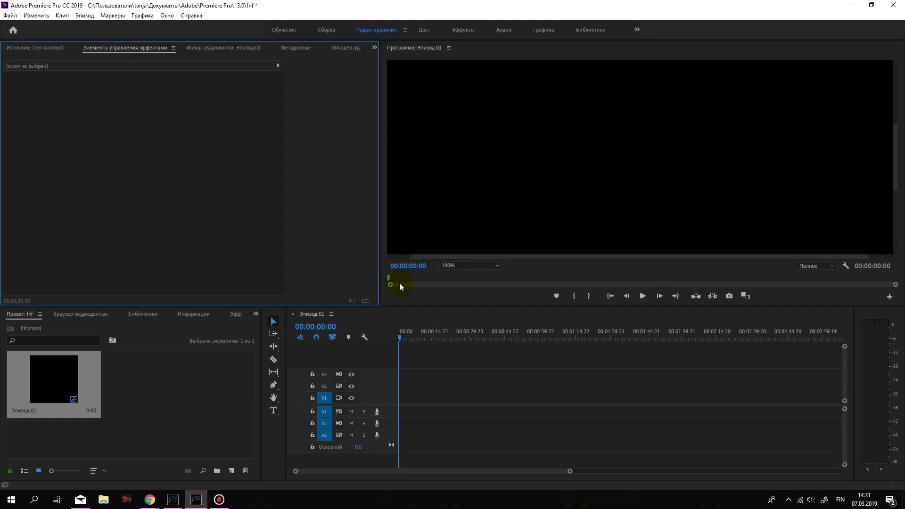
# Step: Set the Program monitor zoom to 25% and resize the monitor panel around the square frame
pyautogui.click(481, 266)
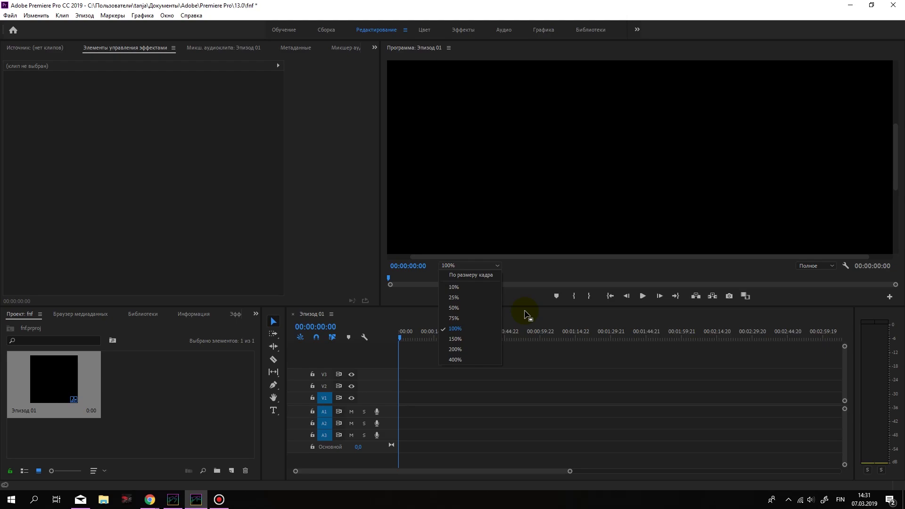
pyautogui.click(555, 270)
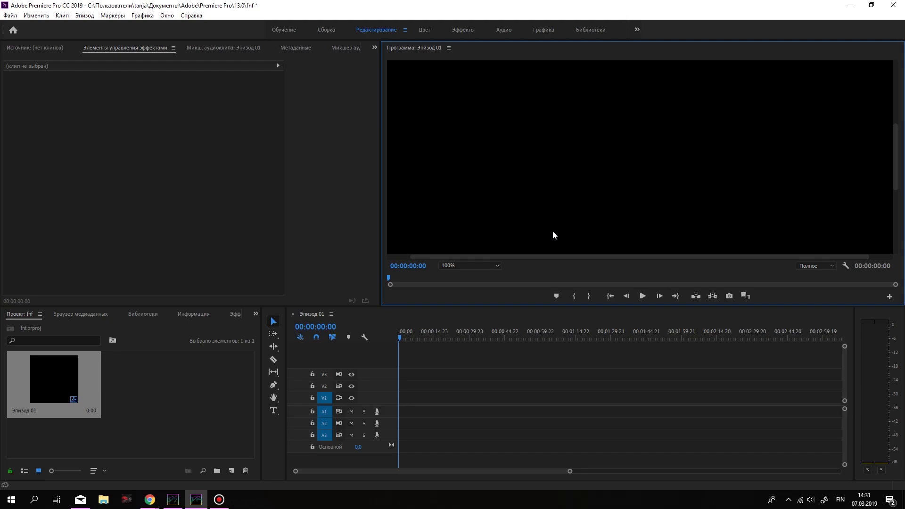
pyautogui.click(465, 266)
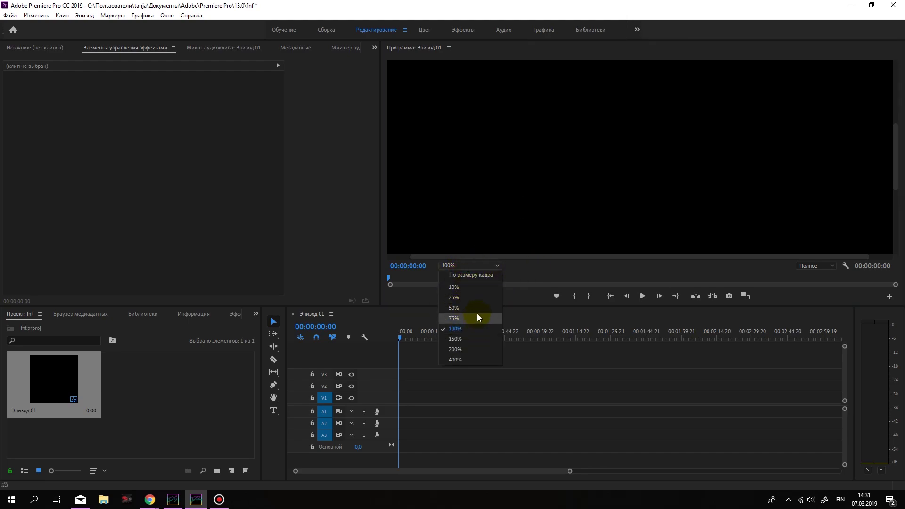
pyautogui.click(477, 309)
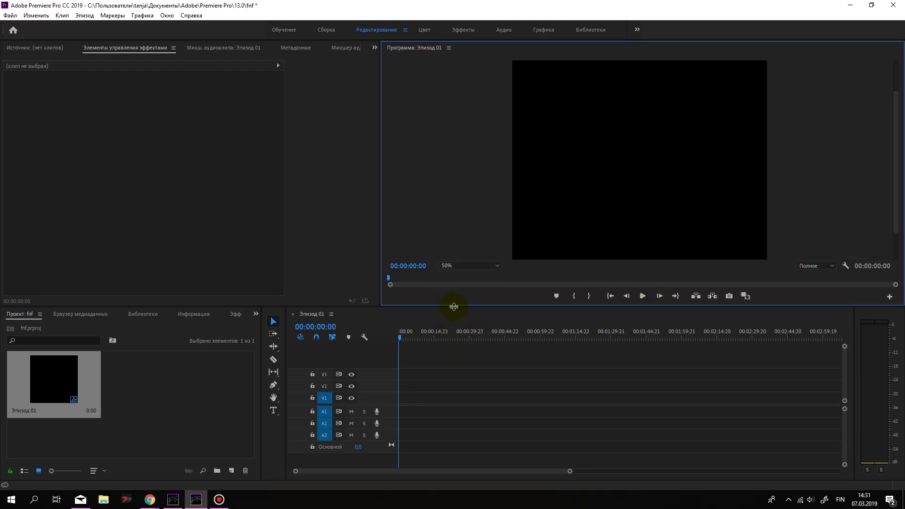
pyautogui.moveTo(454, 307); pyautogui.dragTo(460, 358)
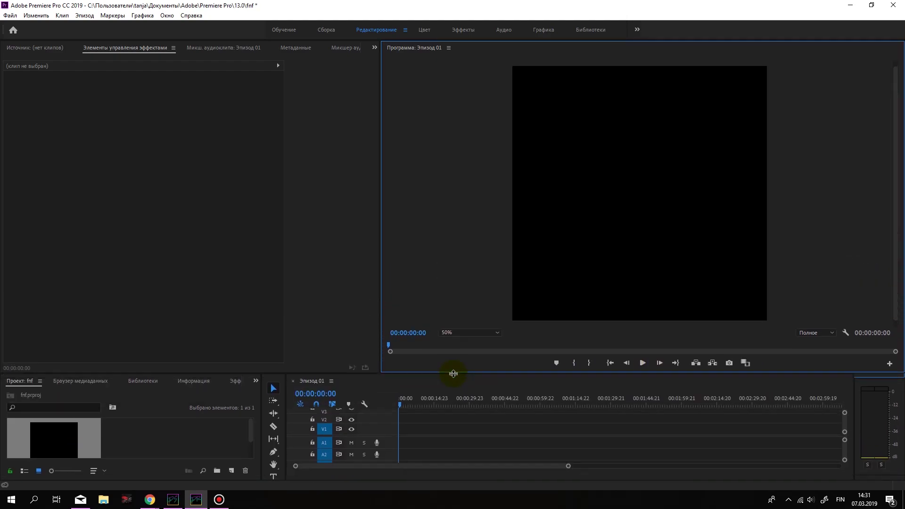
pyautogui.click(461, 317)
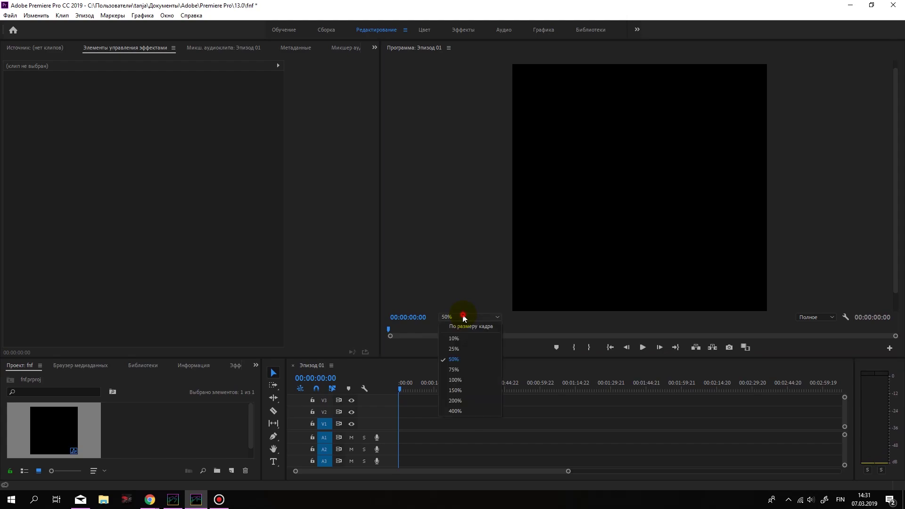
pyautogui.click(460, 348)
pyautogui.moveTo(457, 357); pyautogui.dragTo(466, 296)
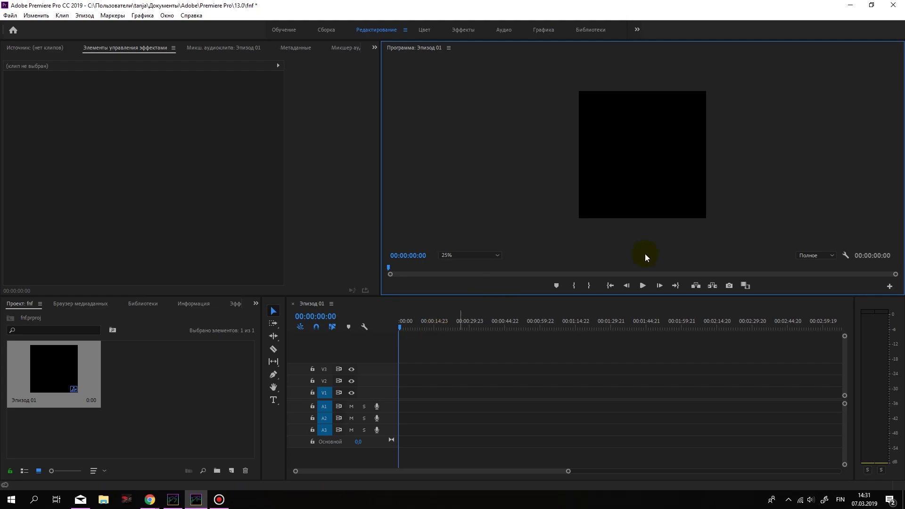
# Step: Create a new project bin named подборку and open it
pyautogui.click(202, 401)
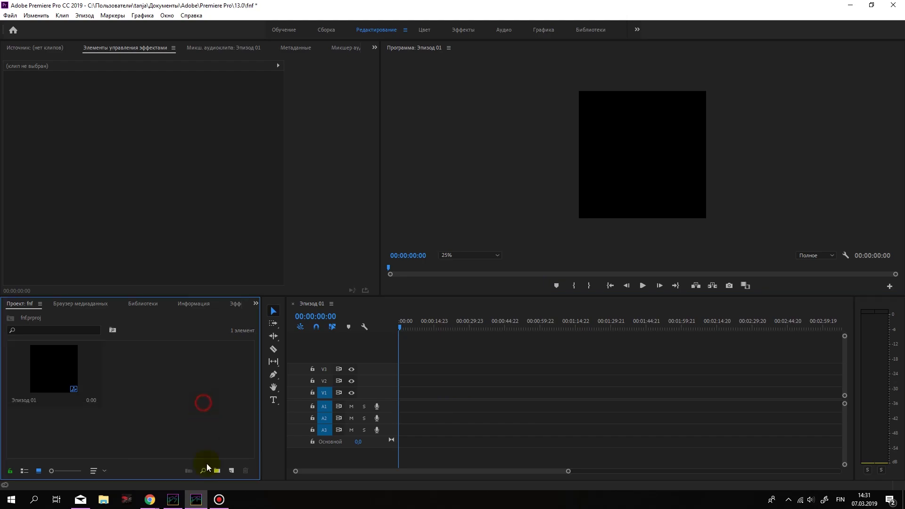
pyautogui.click(217, 471)
pyautogui.click(204, 428)
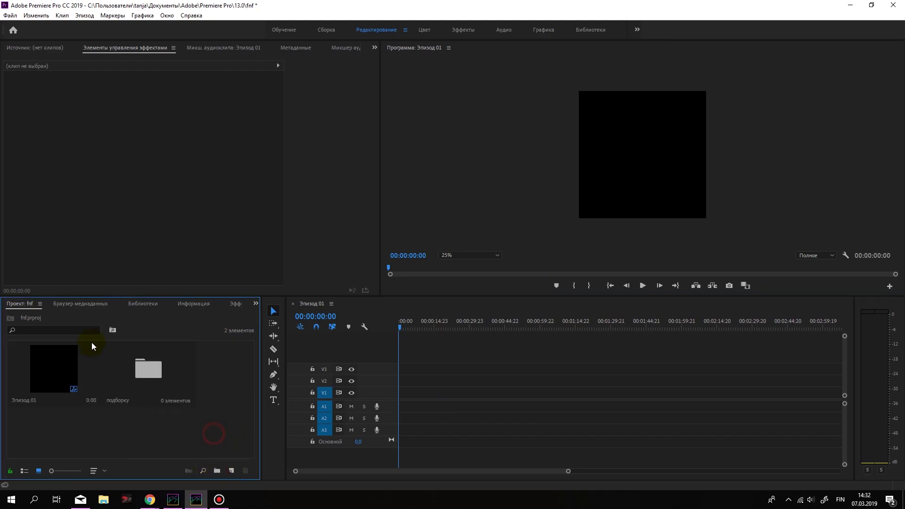
pyautogui.doubleClick(121, 363)
# Step: Import clip 1 and the two Game of Thrones S04E07 scenes from folder Новая папка (11)
pyautogui.click(152, 375)
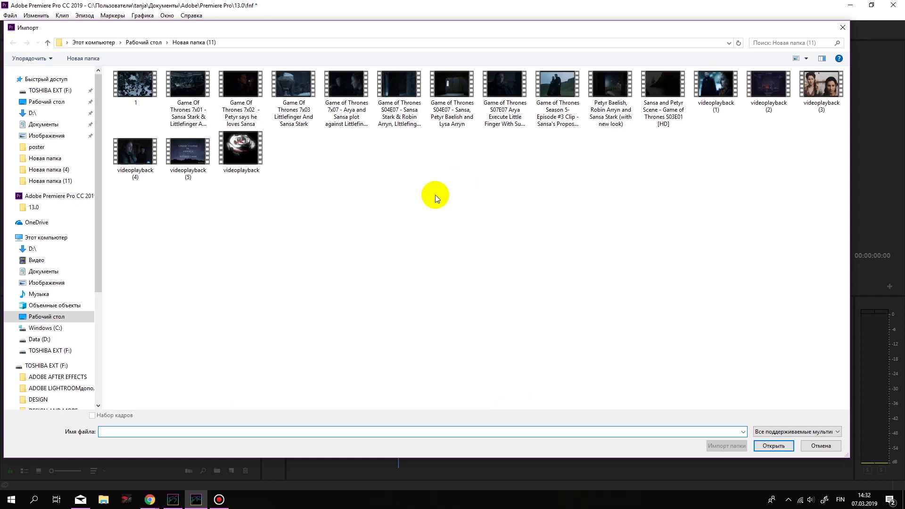
pyautogui.rightClick(434, 196)
pyautogui.moveTo(421, 202)
pyautogui.click(464, 206)
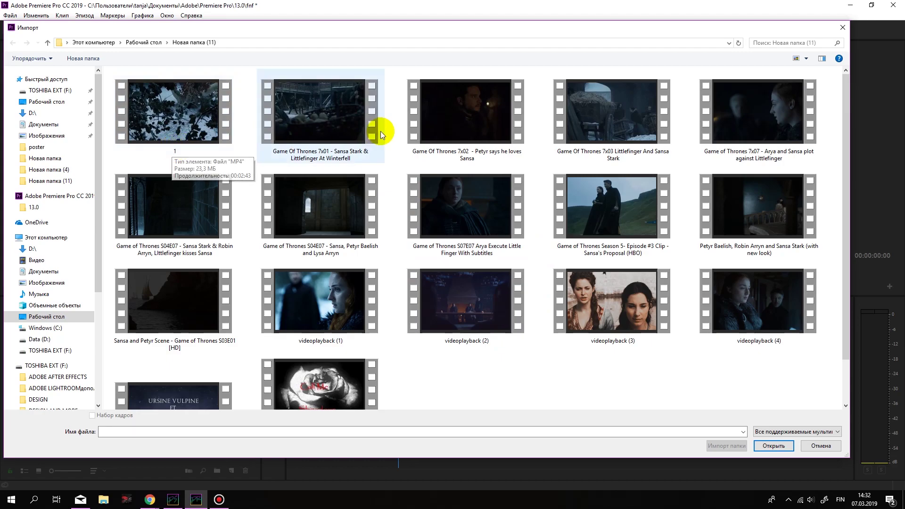
pyautogui.scroll(-1, 609, 396)
pyautogui.scroll(1, 609, 396)
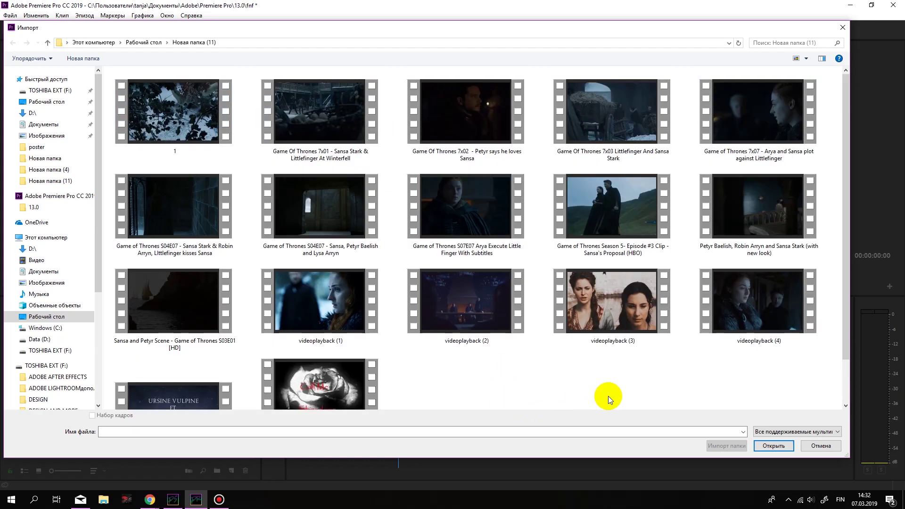
pyautogui.scroll(-1, 608, 396)
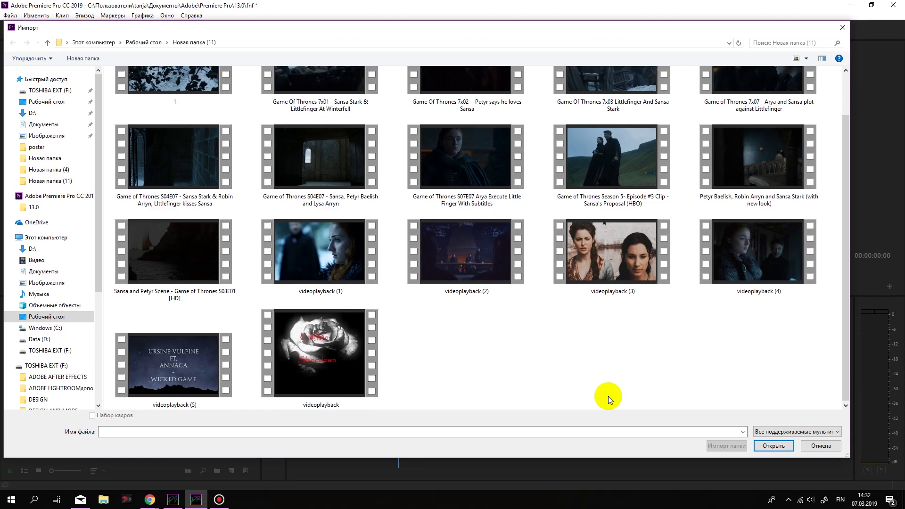
pyautogui.scroll(1, 608, 396)
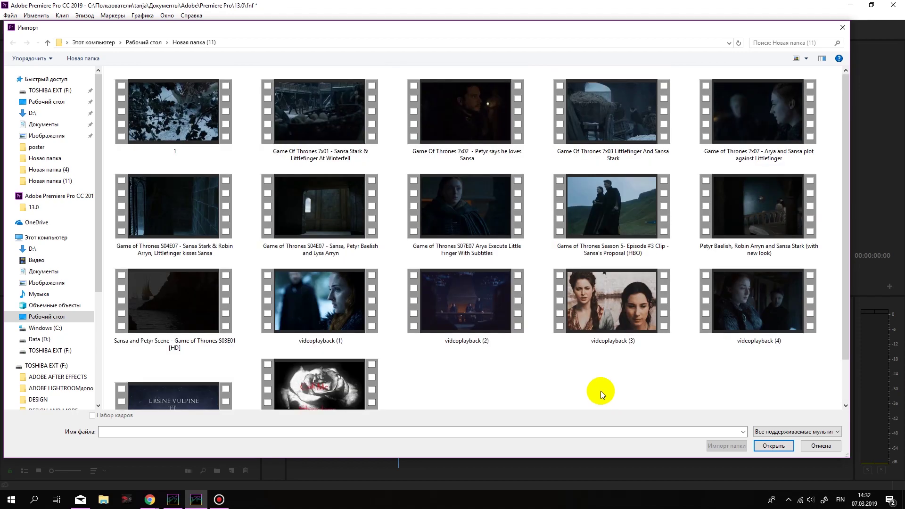
pyautogui.click(178, 104)
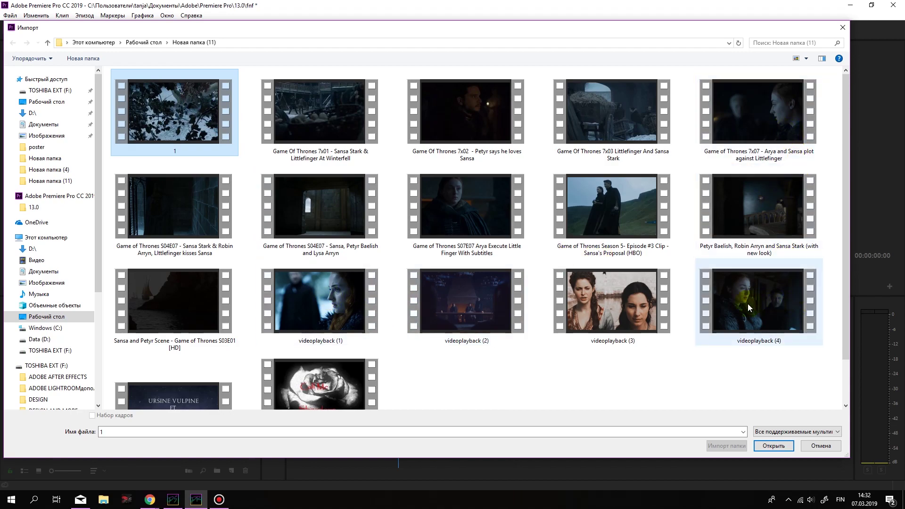
pyautogui.click(346, 208)
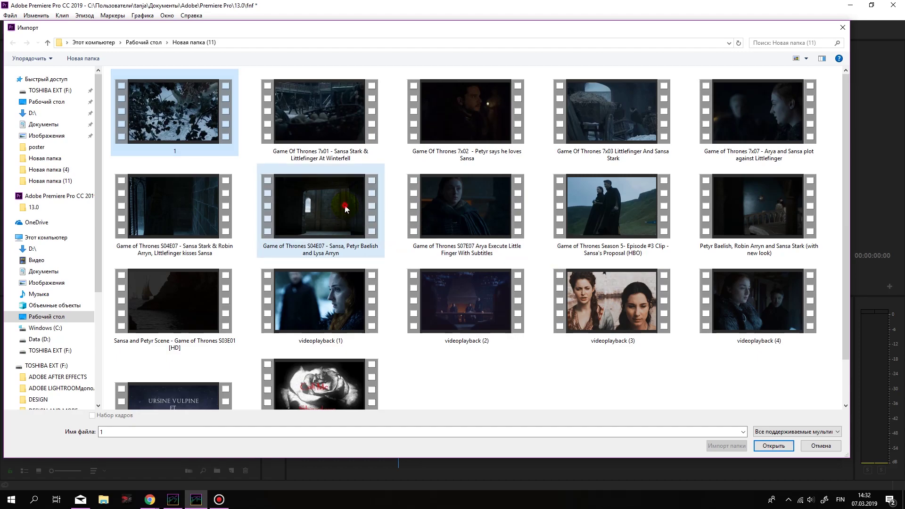
pyautogui.keyDown('ctrl'); pyautogui.click(175, 206); pyautogui.keyUp('ctrl')
pyautogui.press('Return')
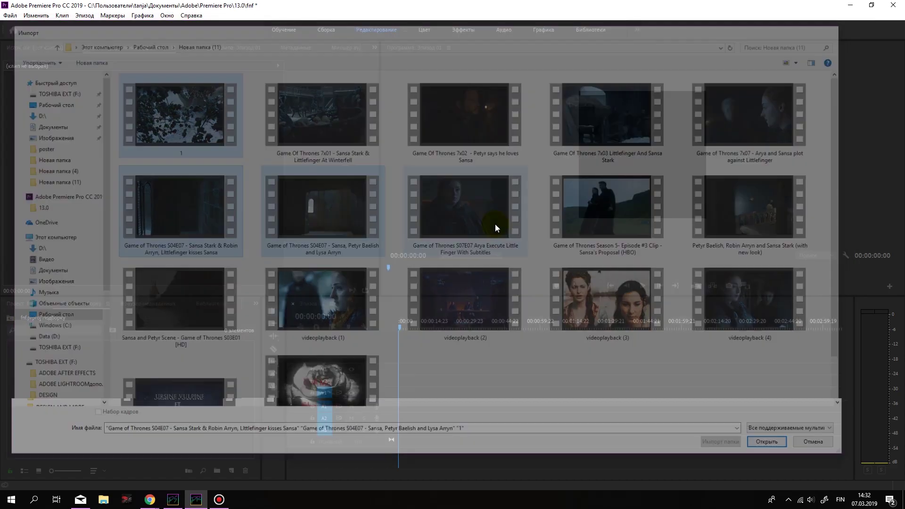
# Step: Preview 1.mp4 and skim through the Littlefinger kisses Sansa clip for a usable shot
pyautogui.click(123, 365)
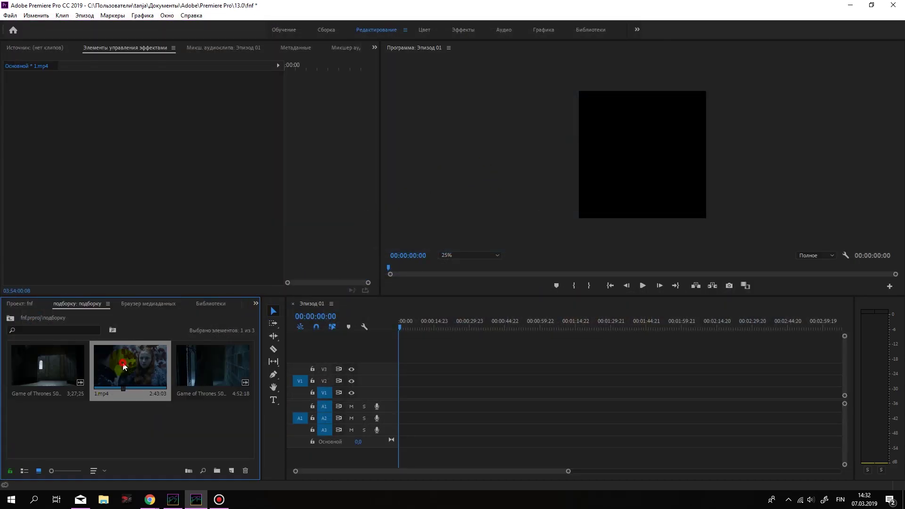
pyautogui.doubleClick(123, 365)
pyautogui.doubleClick(222, 347)
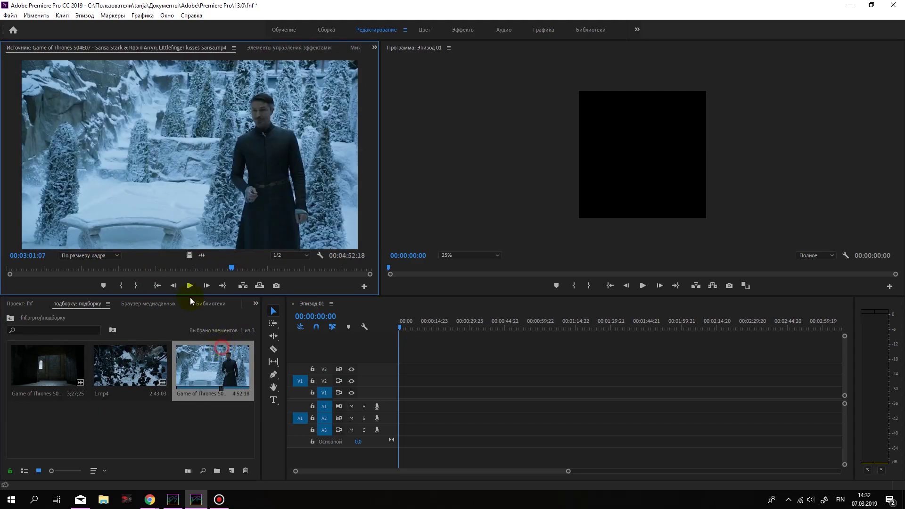
pyautogui.moveTo(172, 268); pyautogui.dragTo(340, 271)
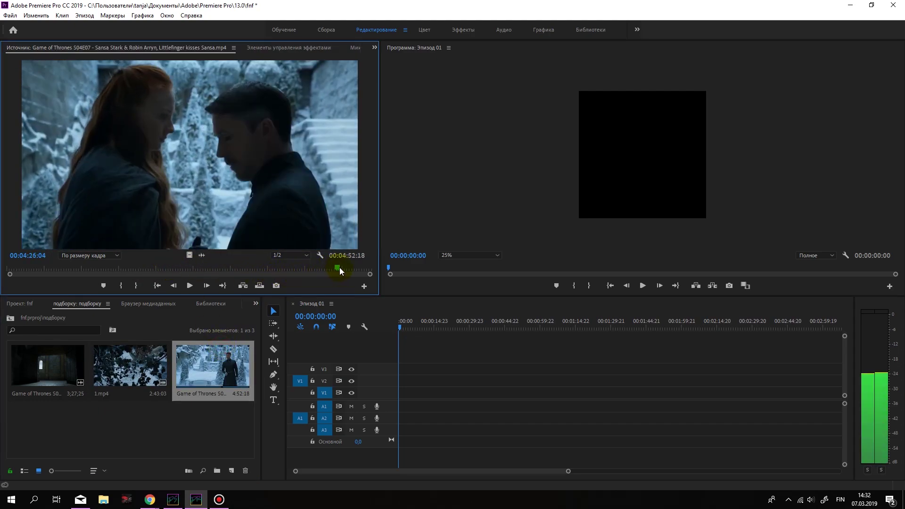
pyautogui.moveTo(341, 270)
pyautogui.mouseDown()
pyautogui.moveTo(87, 252)
pyautogui.moveTo(169, 255)
pyautogui.mouseUp()
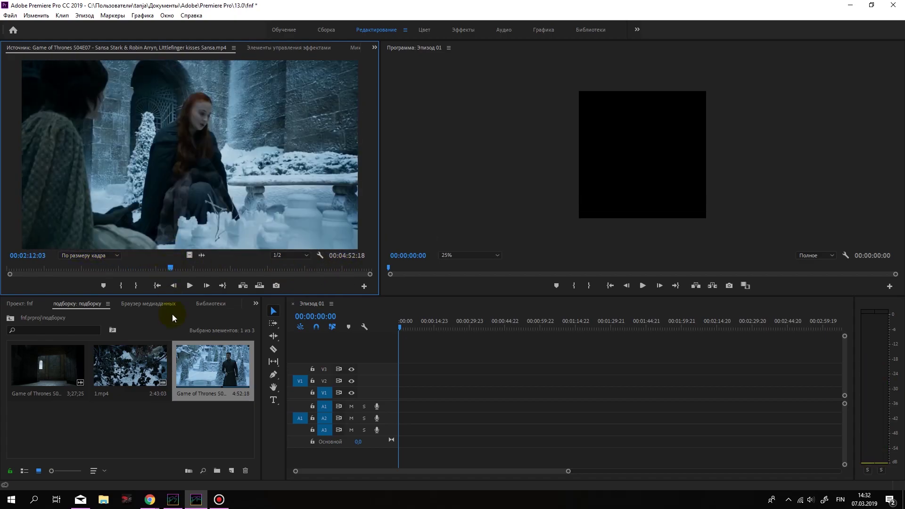
# Step: Mark In and Out points around a roughly 4-second shot in 1.mp4
pyautogui.doubleClick(130, 366)
pyautogui.moveTo(148, 269); pyautogui.dragTo(190, 269)
pyautogui.click(123, 287)
pyautogui.moveTo(191, 268); pyautogui.dragTo(204, 270)
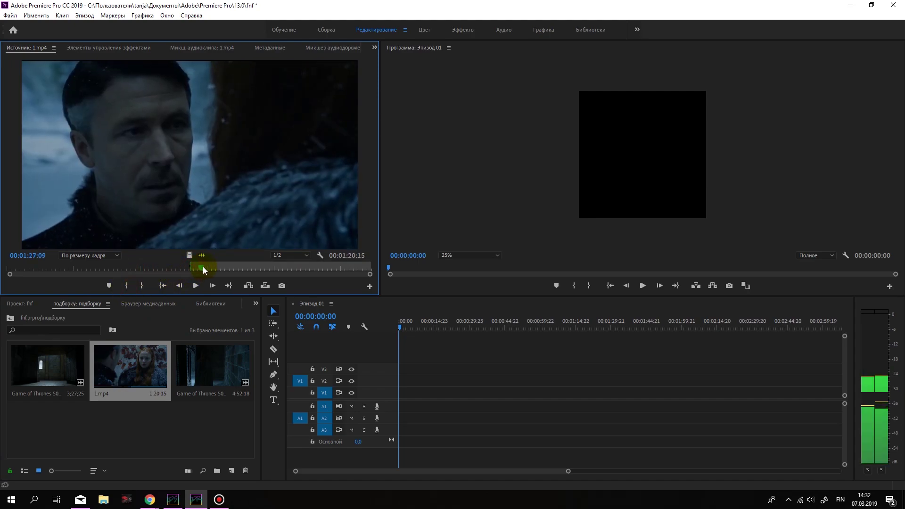
pyautogui.click(141, 286)
# Step: Place the marked 1.mp4 video excerpt on V1 keeping the existing square settings, then zoom the timeline in
pyautogui.moveTo(189, 255)
pyautogui.mouseDown()
pyautogui.moveTo(448, 394)
pyautogui.moveTo(414, 387)
pyautogui.mouseUp()
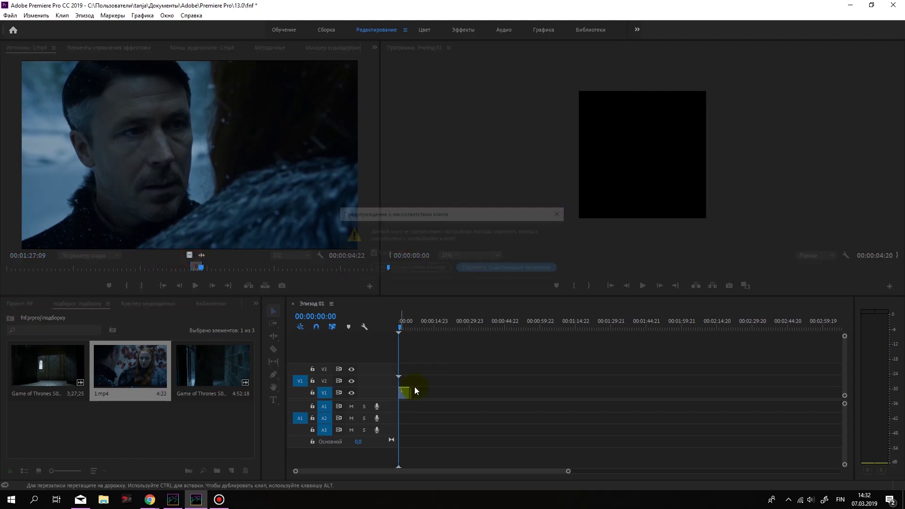
pyautogui.click(522, 271)
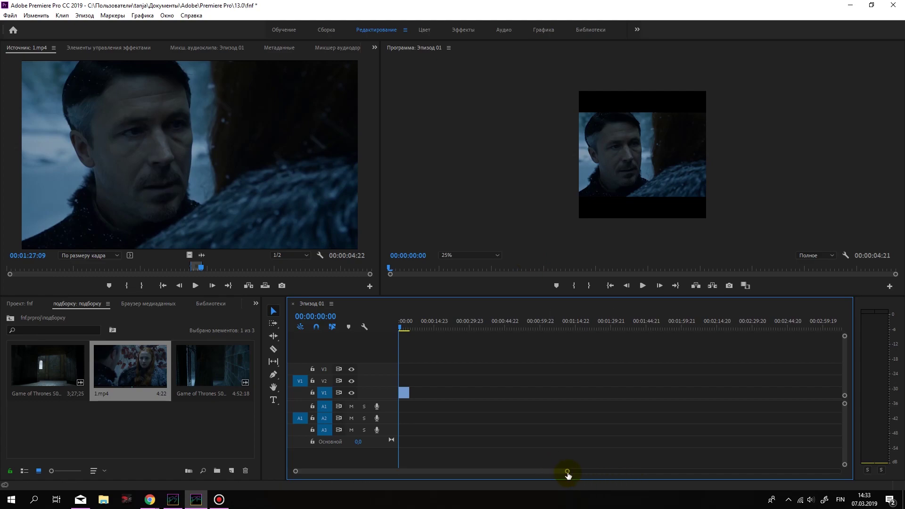
pyautogui.moveTo(567, 471); pyautogui.dragTo(415, 472)
pyautogui.moveTo(405, 323)
pyautogui.mouseDown()
pyautogui.moveTo(421, 327)
pyautogui.moveTo(411, 330)
pyautogui.mouseUp()
# Step: Scale 1.mp4 to 158 and set its position to 559, 545 to fill the square frame
pyautogui.click(116, 48)
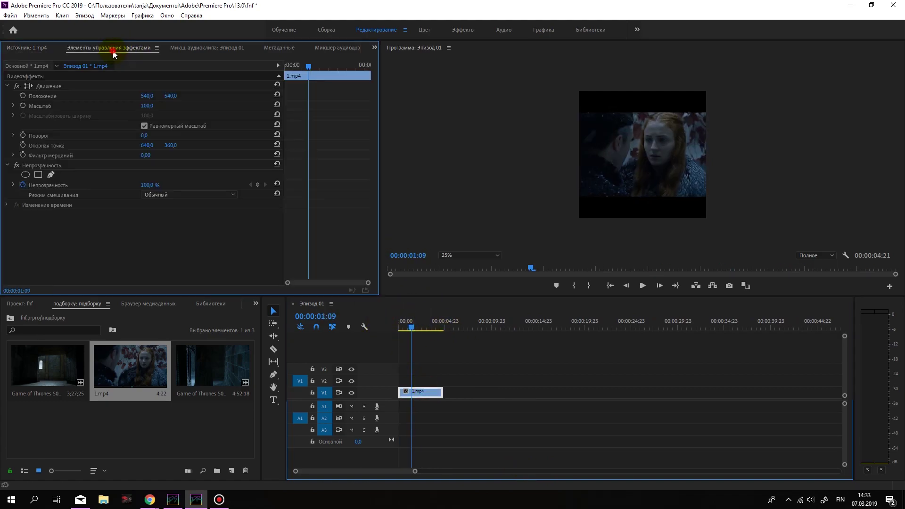
pyautogui.moveTo(147, 106); pyautogui.dragTo(155, 106)
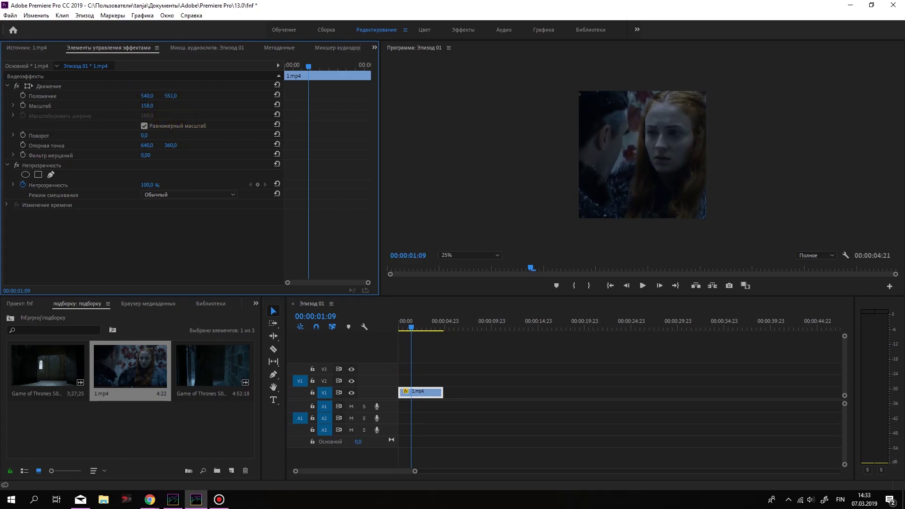
pyautogui.moveTo(172, 97); pyautogui.dragTo(180, 96)
# Step: Play the sequence from the start and stop at 00:00:01:20
pyautogui.click(404, 344)
pyautogui.press('Home')
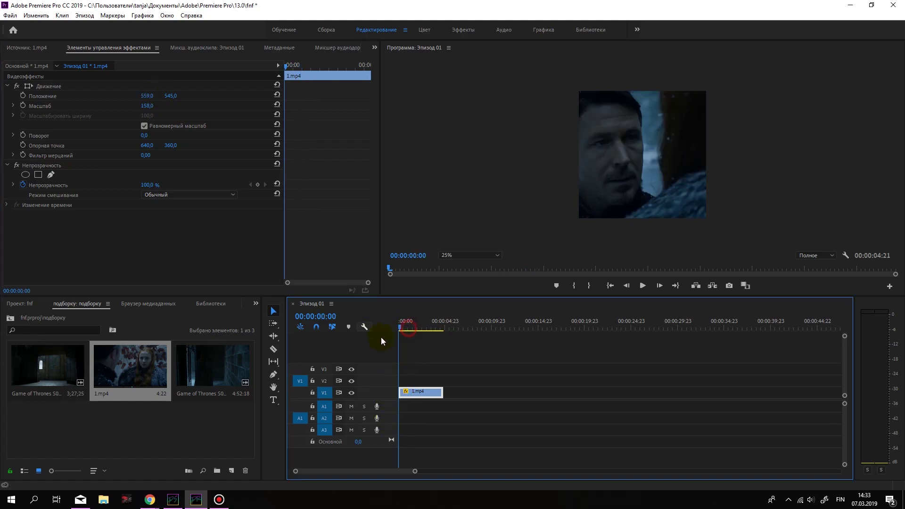
pyautogui.press('space')
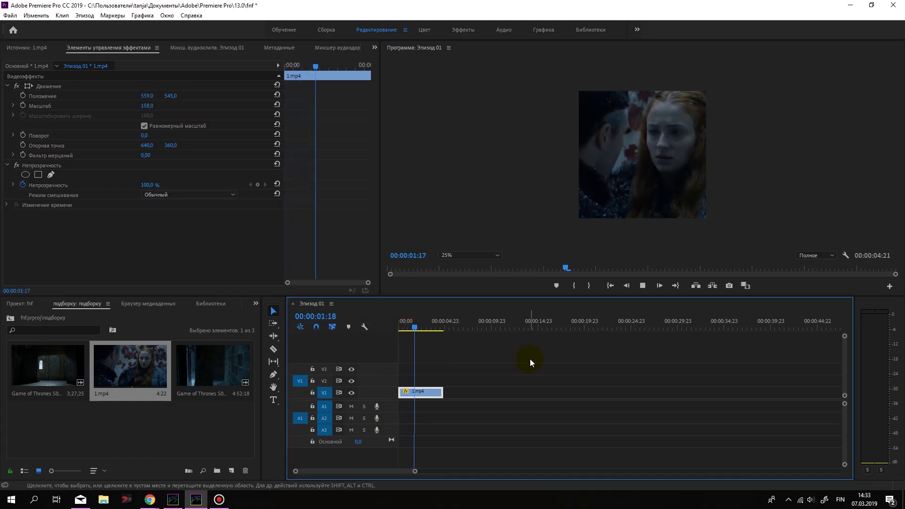
pyautogui.press('space')
# Step: Split 1.mp4 at 00:00:01:20 and move its second half right to open a gap
pyautogui.press('c')
pyautogui.click(416, 391)
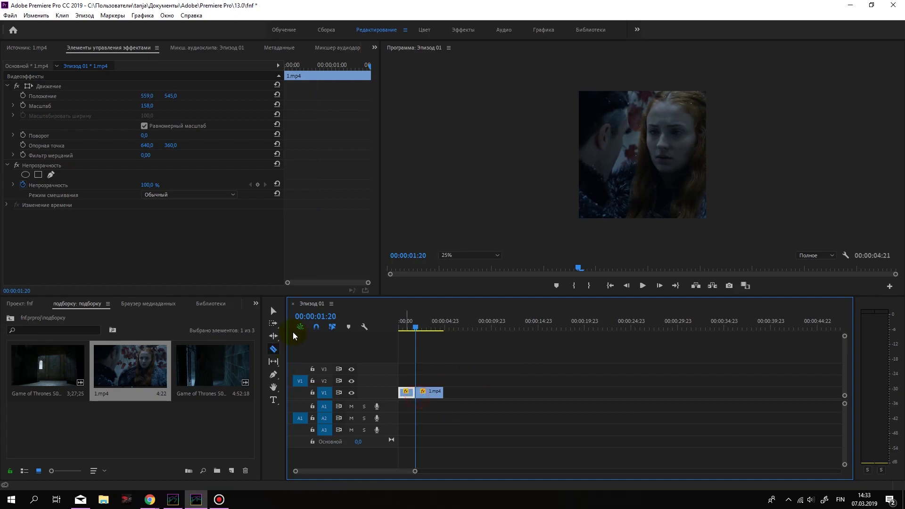
pyautogui.click(273, 311)
pyautogui.moveTo(438, 396); pyautogui.dragTo(476, 396)
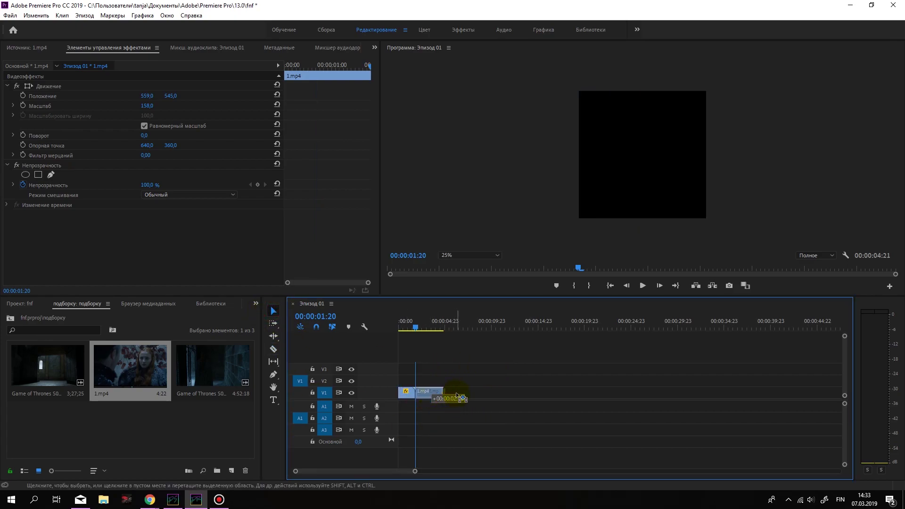
# Step: Mark a kiss shot starting at 00:04:37:04 in the Littlefinger kisses Sansa clip
pyautogui.doubleClick(212, 365)
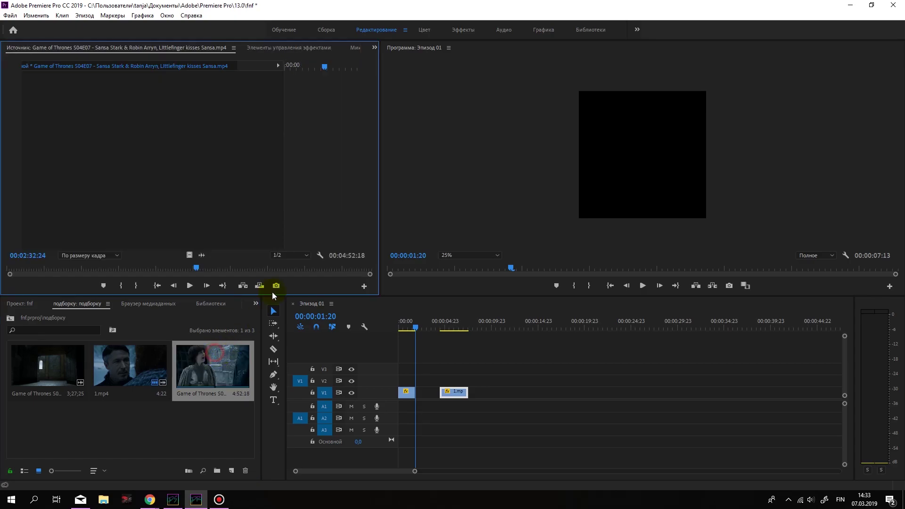
pyautogui.moveTo(238, 268); pyautogui.dragTo(352, 273)
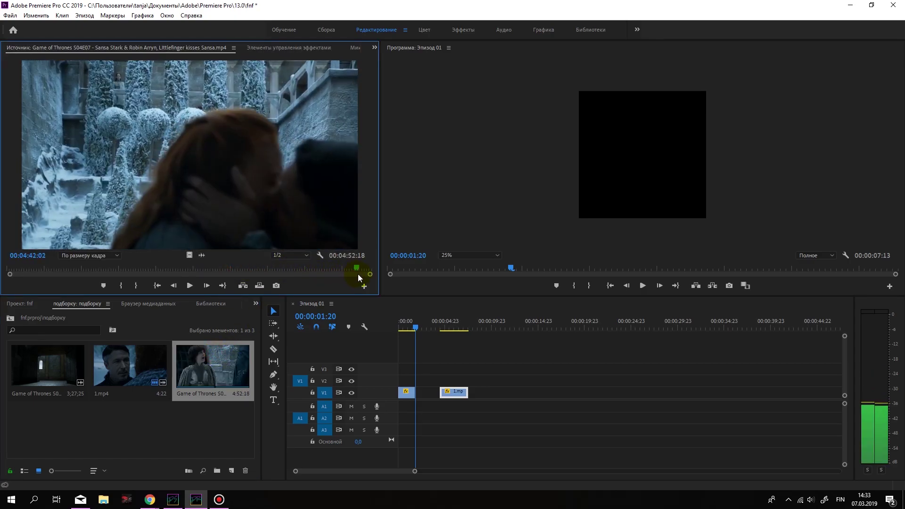
pyautogui.moveTo(352, 273); pyautogui.dragTo(352, 274)
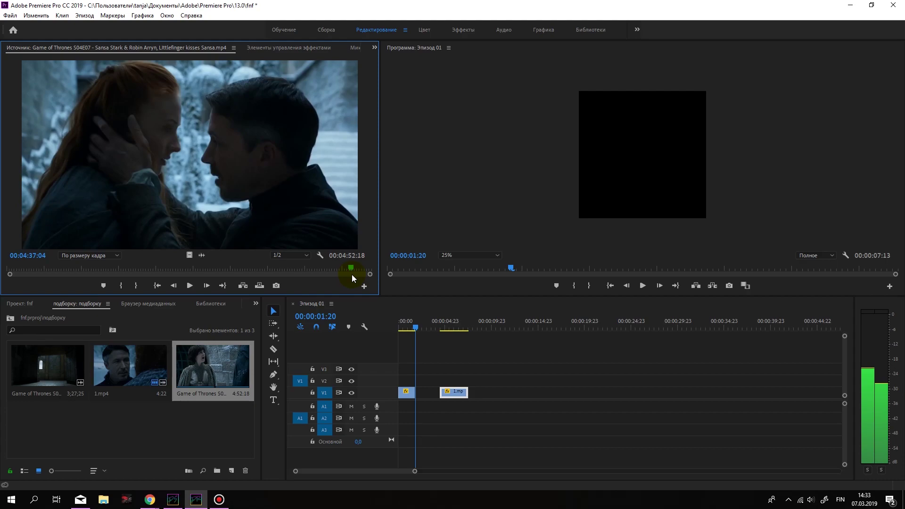
pyautogui.click(122, 288)
pyautogui.moveTo(10, 277)
pyautogui.mouseDown()
pyautogui.moveTo(172, 285)
pyautogui.moveTo(306, 269)
pyautogui.mouseUp()
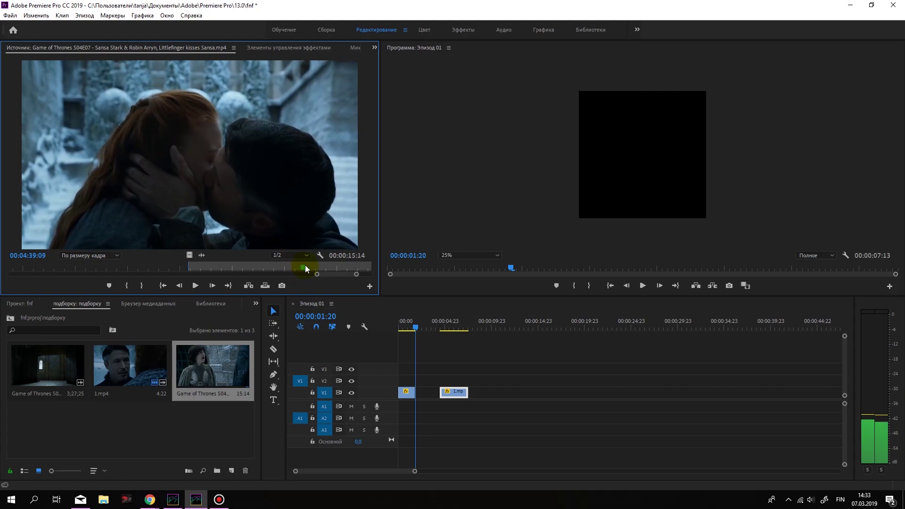
pyautogui.click(142, 285)
# Step: Place the 2:07 kiss shot right after the first 1.mp4 half and start scaling it up
pyautogui.moveTo(190, 256)
pyautogui.mouseDown()
pyautogui.moveTo(422, 392)
pyautogui.moveTo(458, 396)
pyautogui.mouseUp()
pyautogui.press('Home')
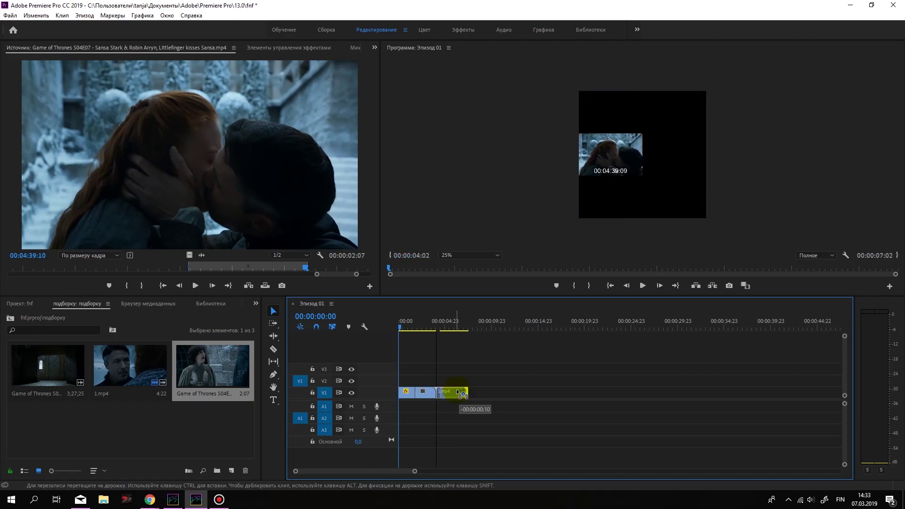
pyautogui.moveTo(457, 397); pyautogui.dragTo(453, 395)
pyautogui.moveTo(400, 327); pyautogui.dragTo(426, 327)
pyautogui.click(424, 392)
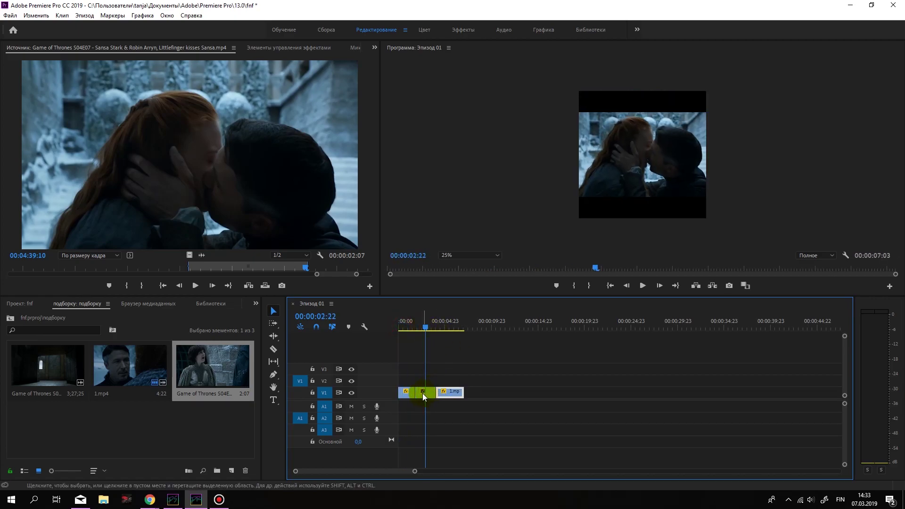
pyautogui.click(264, 47)
pyautogui.moveTo(147, 105); pyautogui.dragTo(161, 107)
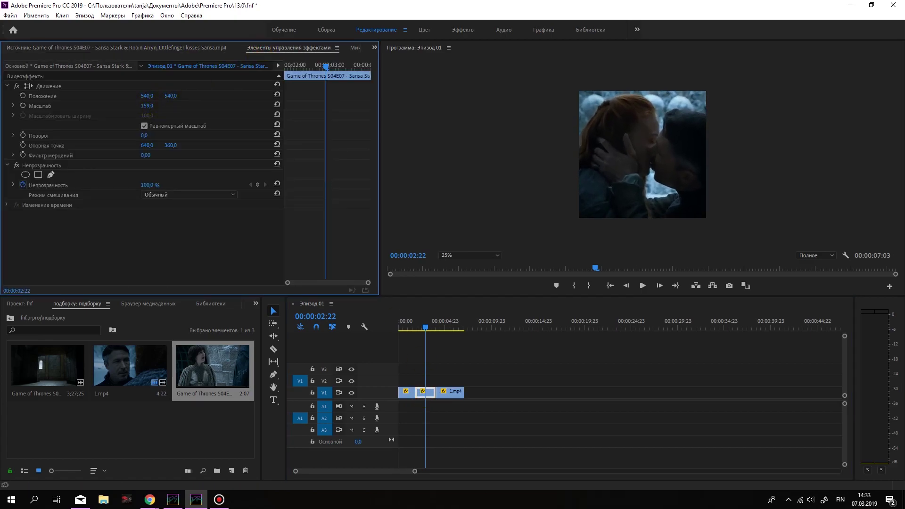
# Step: Shift the kiss clip's Position X from 490 to 424 so it fills the square frame
pyautogui.moveTo(148, 95); pyautogui.dragTo(132, 96)
pyautogui.moveTo(409, 329); pyautogui.dragTo(463, 339)
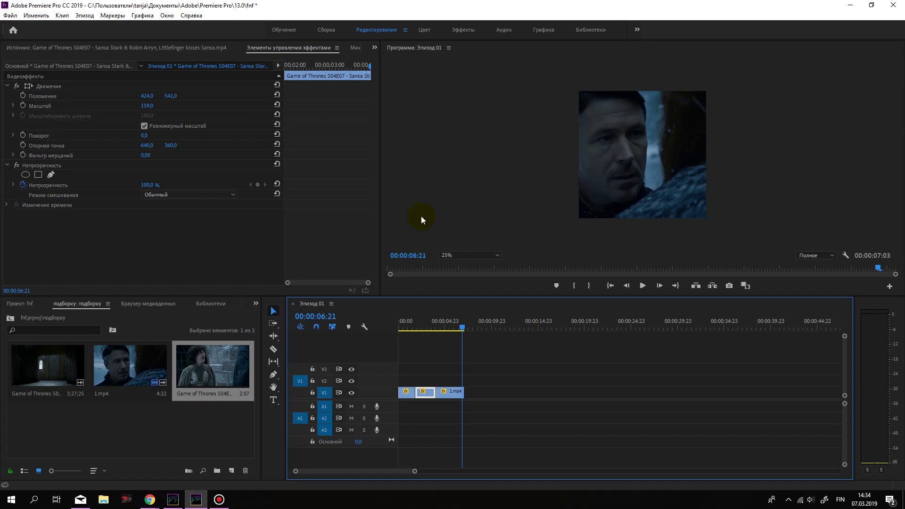
# Step: Play the three-clip sequence from its start, stop, and return the playhead to the first frame
pyautogui.moveTo(446, 330); pyautogui.dragTo(362, 328)
pyautogui.press('space')
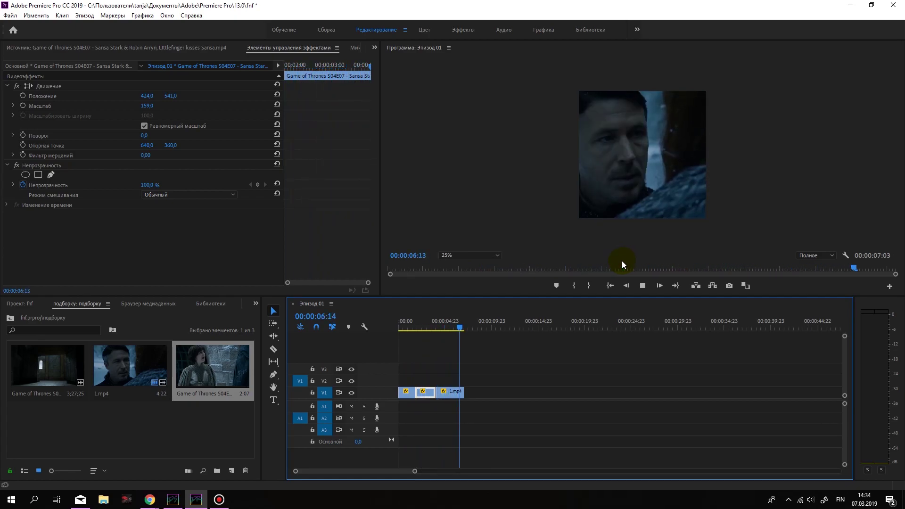
pyautogui.press('space')
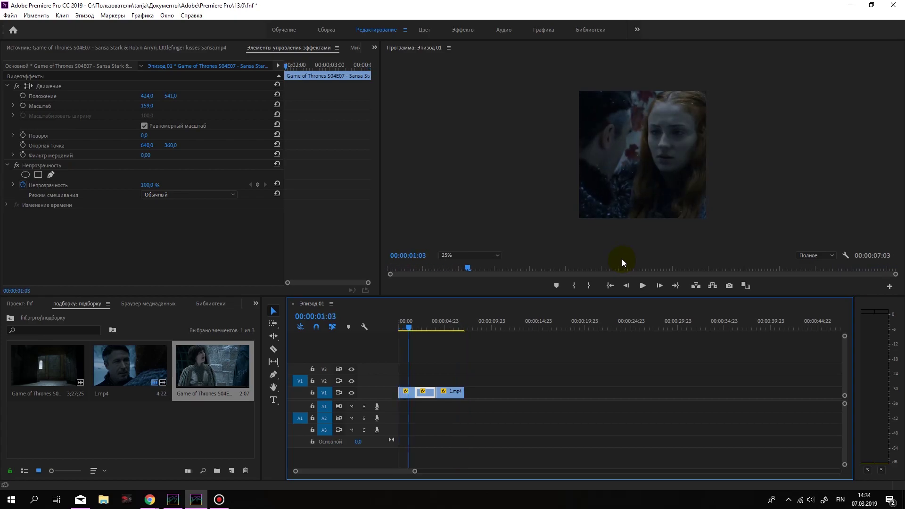
pyautogui.moveTo(415, 324); pyautogui.dragTo(323, 326)
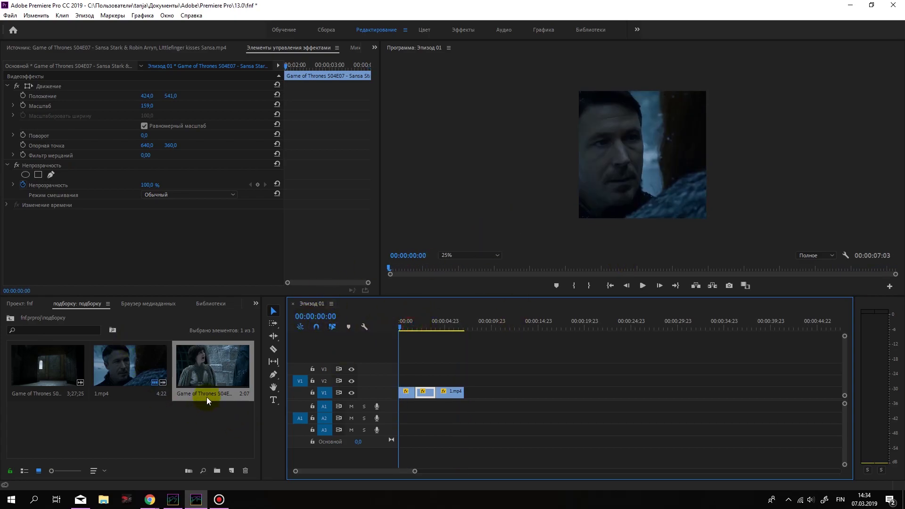
# Step: Bring up the Effects panel, expand Video Effects and scroll down to Sapphire Stylize
pyautogui.click(256, 305)
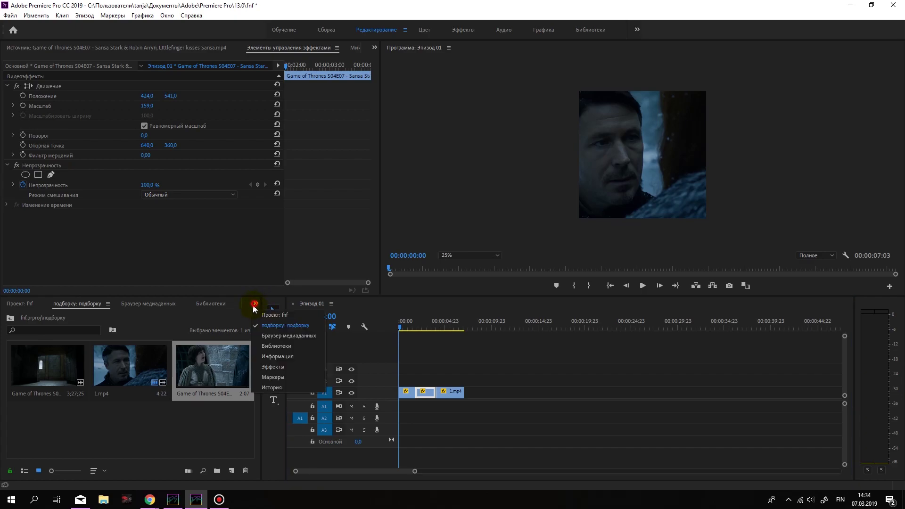
pyautogui.click(273, 367)
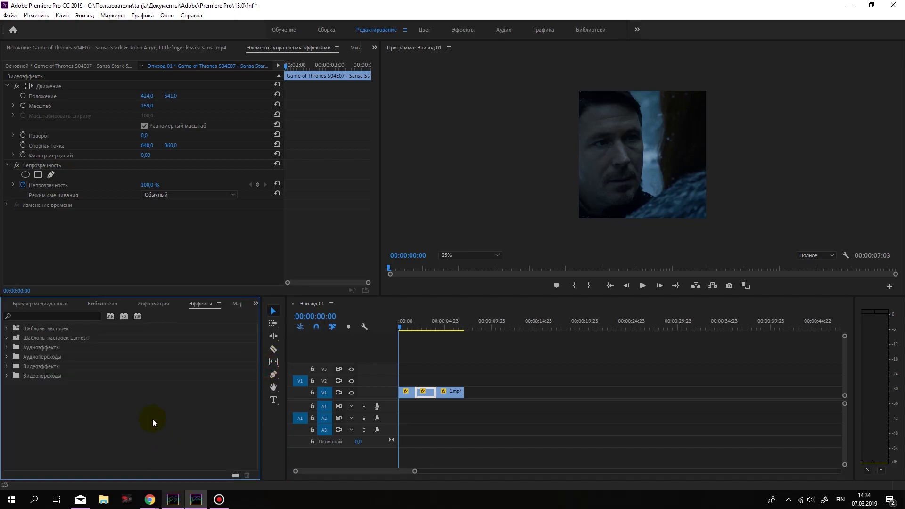
pyautogui.click(7, 366)
pyautogui.scroll(-5, 145, 389)
pyautogui.scroll(-4, 149, 388)
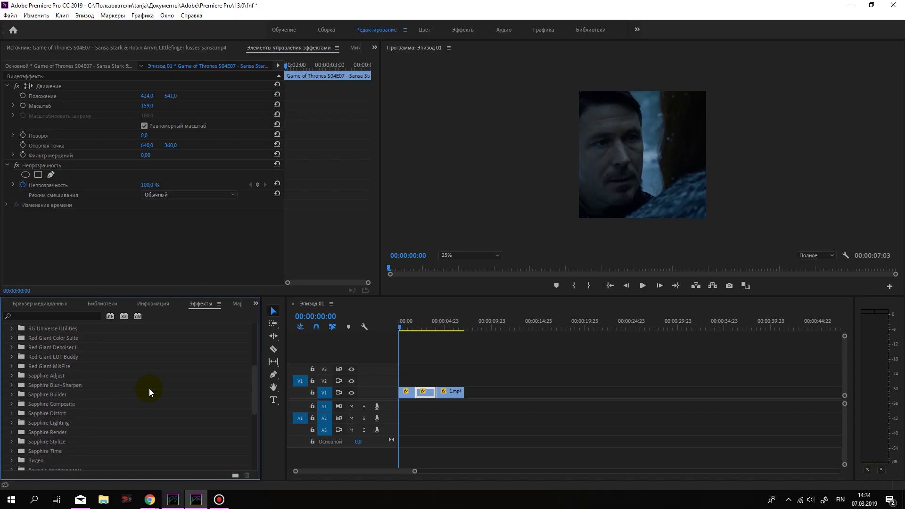
pyautogui.scroll(-2, 149, 389)
pyautogui.scroll(-2, 149, 389)
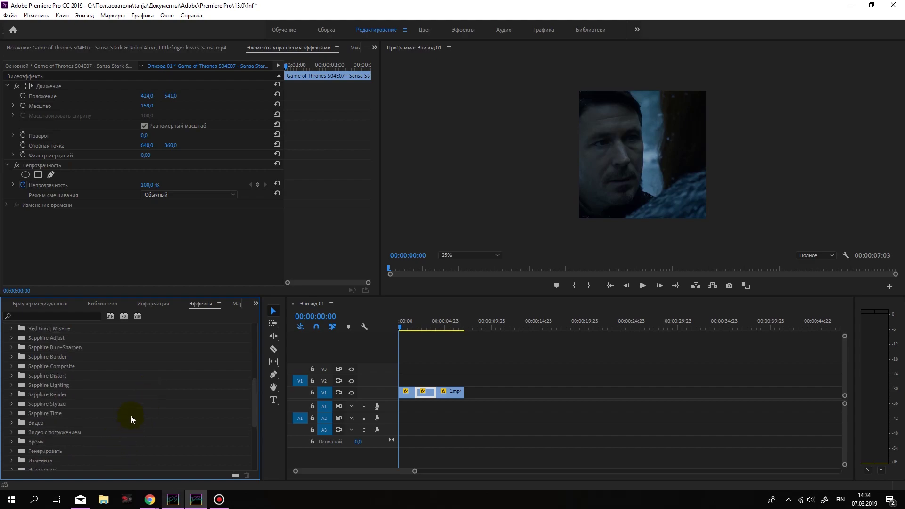
pyautogui.scroll(-1, 50, 418)
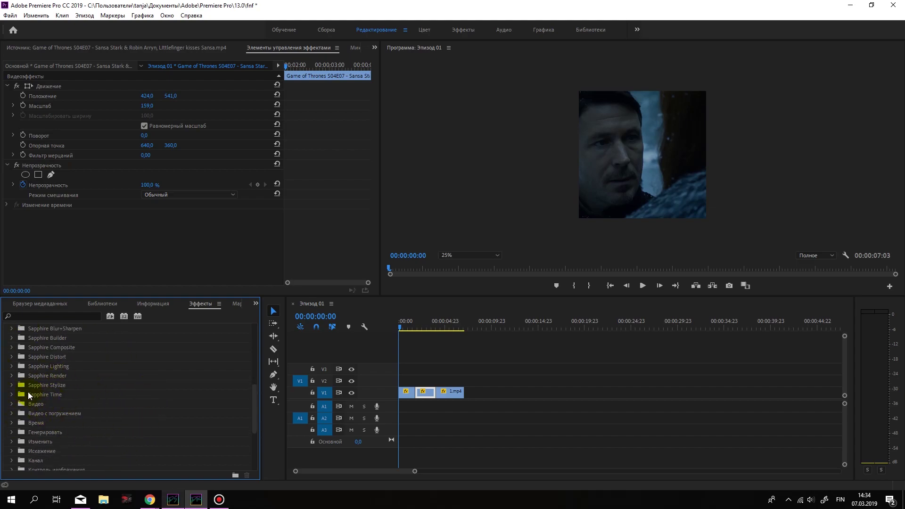
# Step: Expand Sapphire Stylize and scroll down to S_FilmDamage
pyautogui.click(11, 385)
pyautogui.scroll(-3, 171, 411)
pyautogui.scroll(-3, 171, 408)
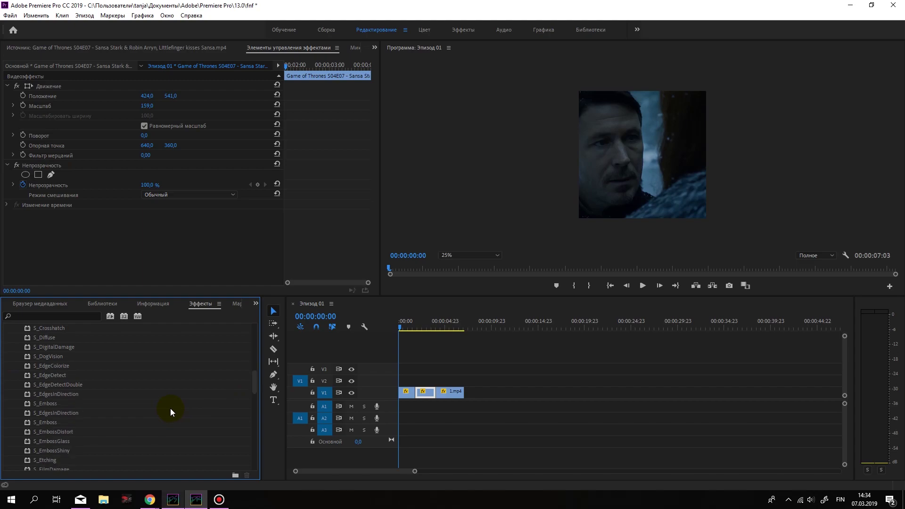
pyautogui.scroll(-3, 170, 408)
pyautogui.scroll(-2, 169, 408)
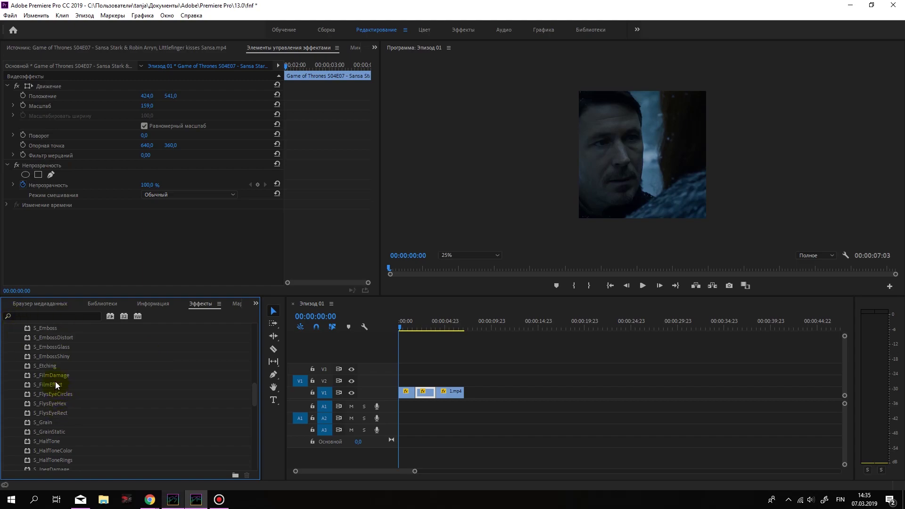
# Step: Drop S_FilmDamage onto the first 1.mp4 clip and open its Sapphire preset browser
pyautogui.moveTo(61, 375)
pyautogui.mouseDown()
pyautogui.moveTo(373, 296)
pyautogui.moveTo(75, 375)
pyautogui.moveTo(543, 368)
pyautogui.mouseUp()
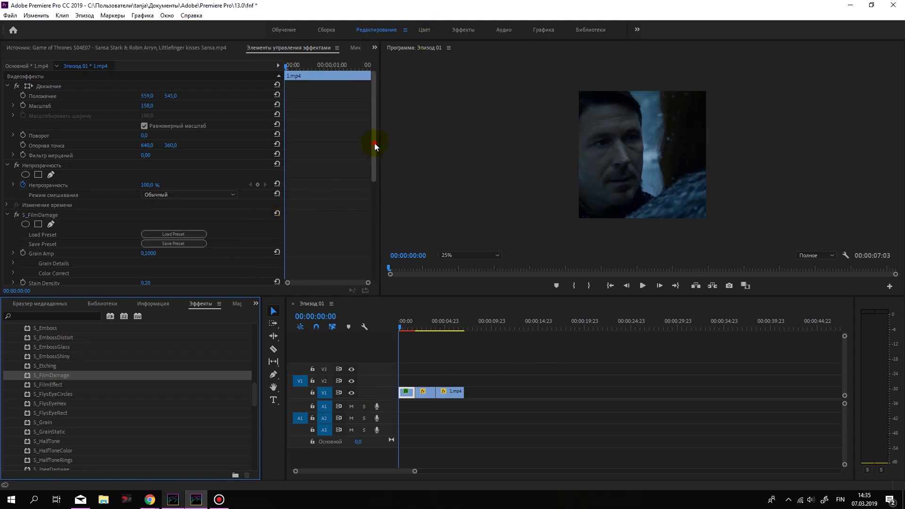
pyautogui.moveTo(374, 141); pyautogui.dragTo(380, 190)
pyautogui.click(170, 145)
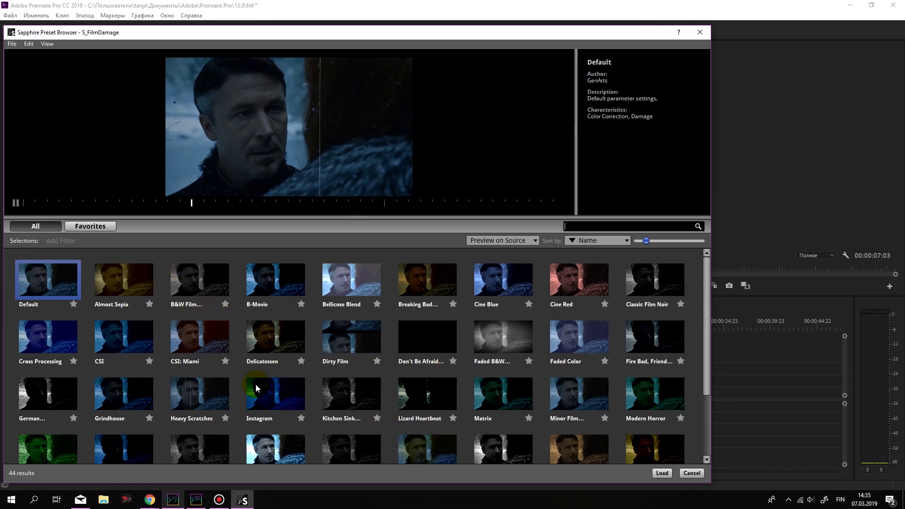
# Step: Preview presets CSI: Miami, B-Movie, Instagram, Cine Blue, Underworld, The Piano, Night Vision, Grindhouse, Victorian Sunrise
pyautogui.click(185, 367)
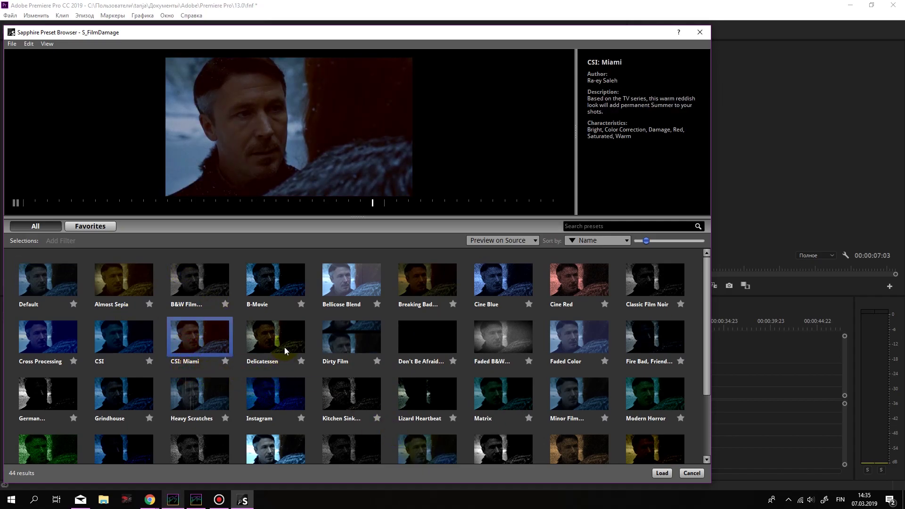
pyautogui.click(279, 284)
pyautogui.click(275, 377)
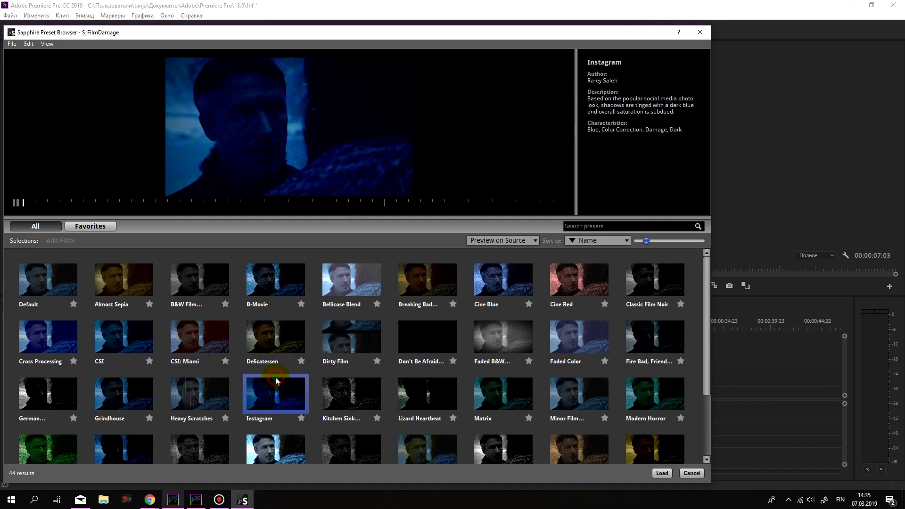
pyautogui.click(502, 281)
pyautogui.scroll(-3, 523, 355)
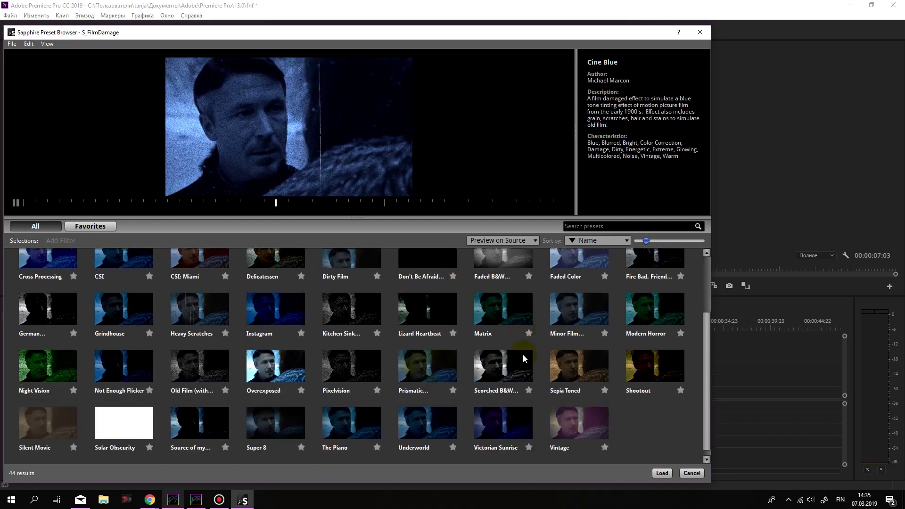
pyautogui.click(406, 423)
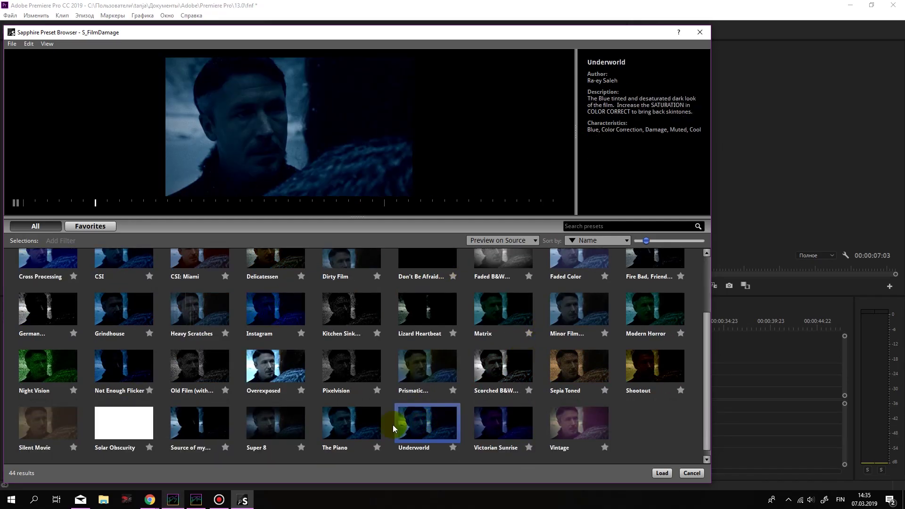
pyautogui.click(330, 425)
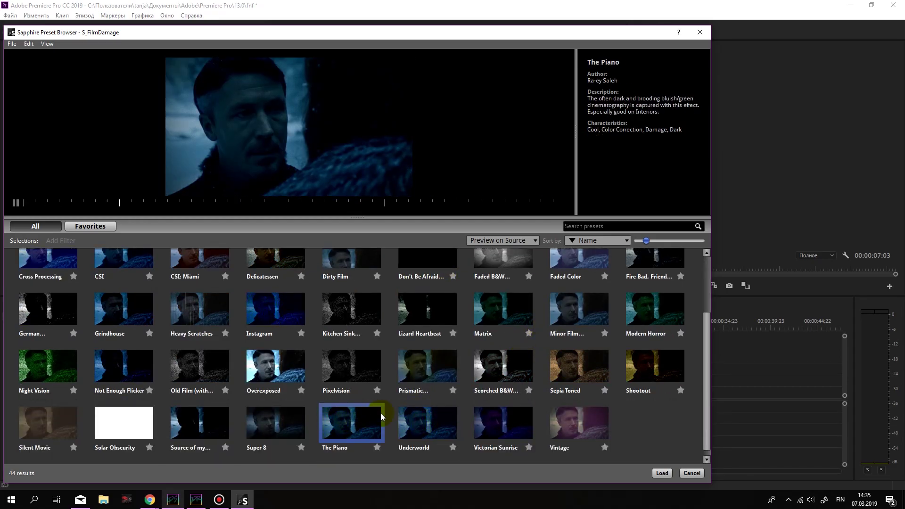
pyautogui.click(53, 367)
pyautogui.click(118, 323)
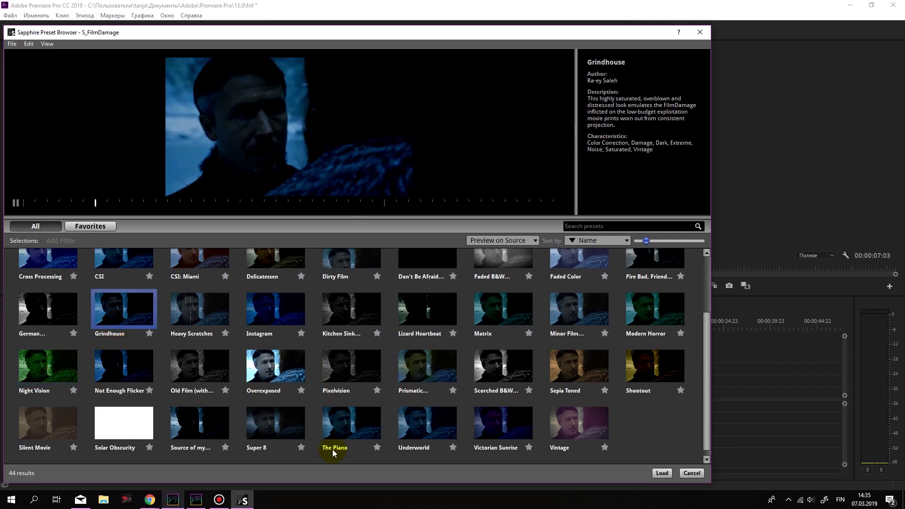
pyautogui.click(509, 427)
# Step: Recheck Underworld, Minor Film Damage, Default, B-Movie, CSI and Cine Blue, then cancel without loading
pyautogui.click(411, 422)
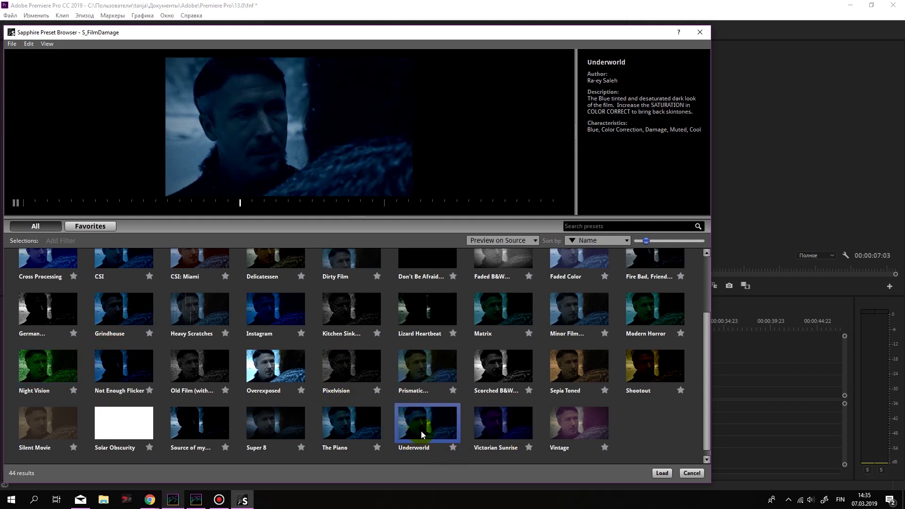
pyautogui.scroll(3, 422, 434)
pyautogui.click(570, 396)
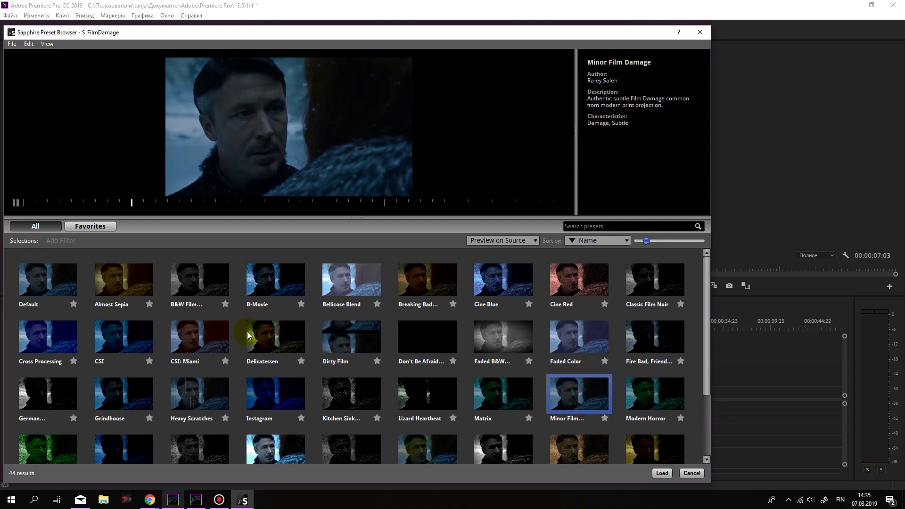
pyautogui.click(55, 276)
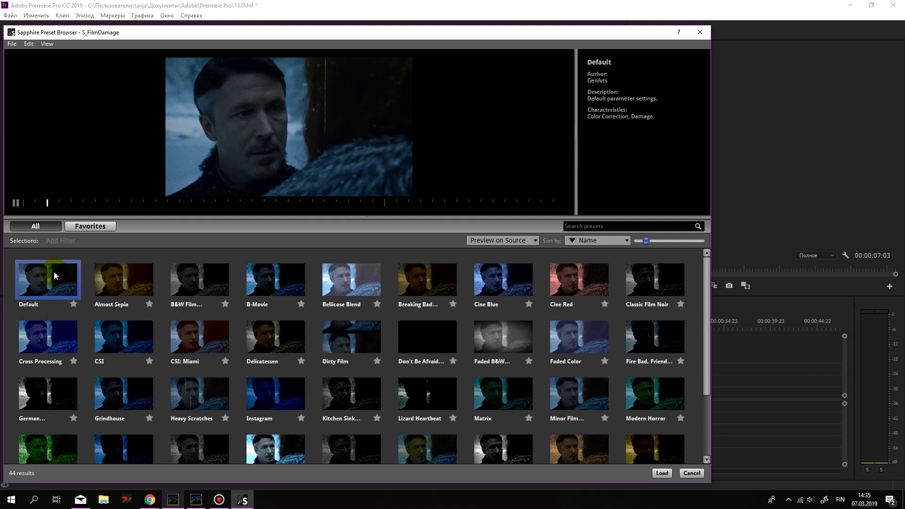
pyautogui.click(280, 288)
pyautogui.click(107, 339)
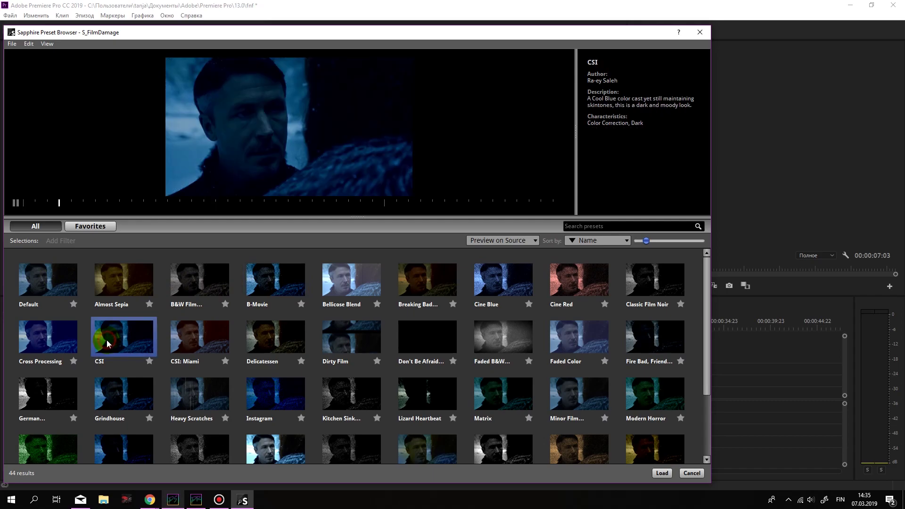
pyautogui.click(516, 282)
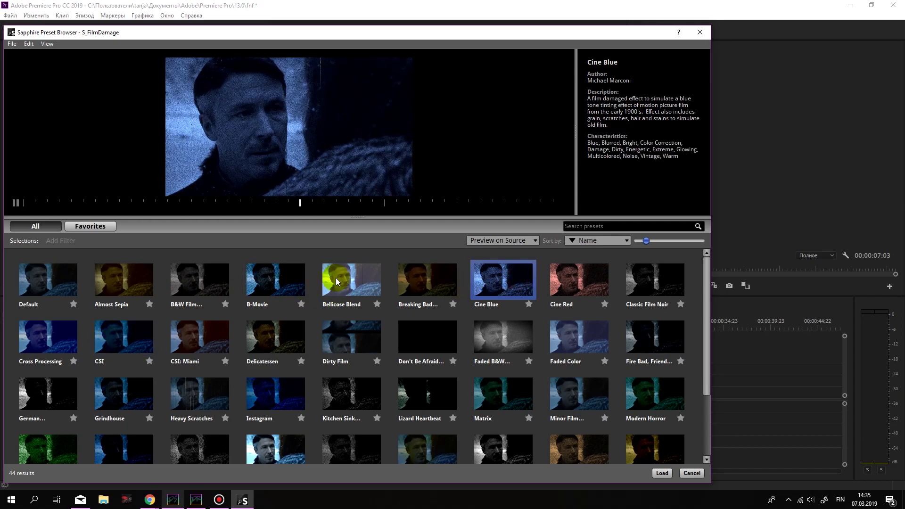
pyautogui.click(682, 446)
pyautogui.click(692, 473)
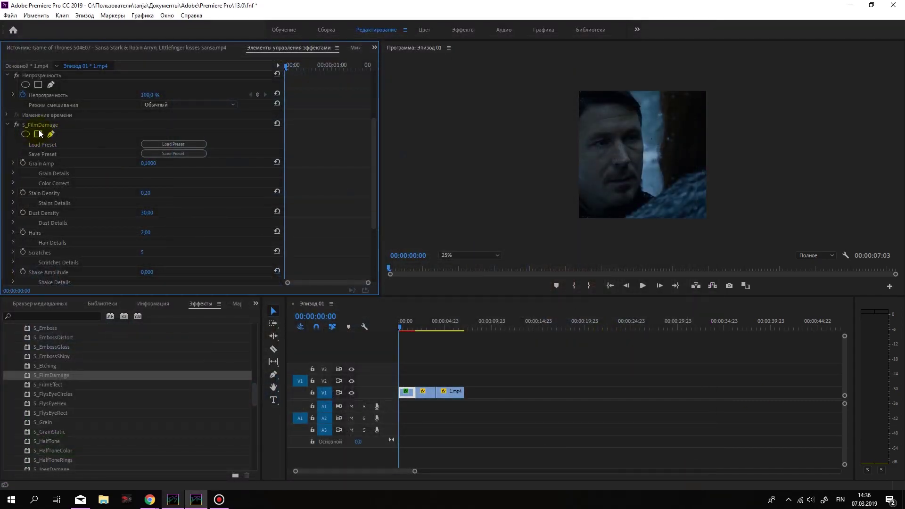
# Step: Replace S_FilmDamage on the first clip with S_FilmEffect and open its preset browser
pyautogui.click(46, 126)
pyautogui.press('Delete')
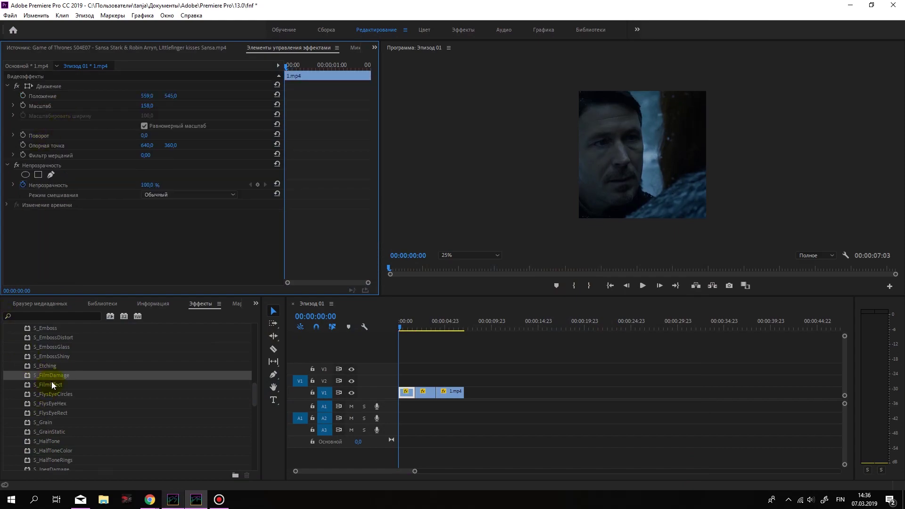
pyautogui.moveTo(52, 385); pyautogui.dragTo(407, 392)
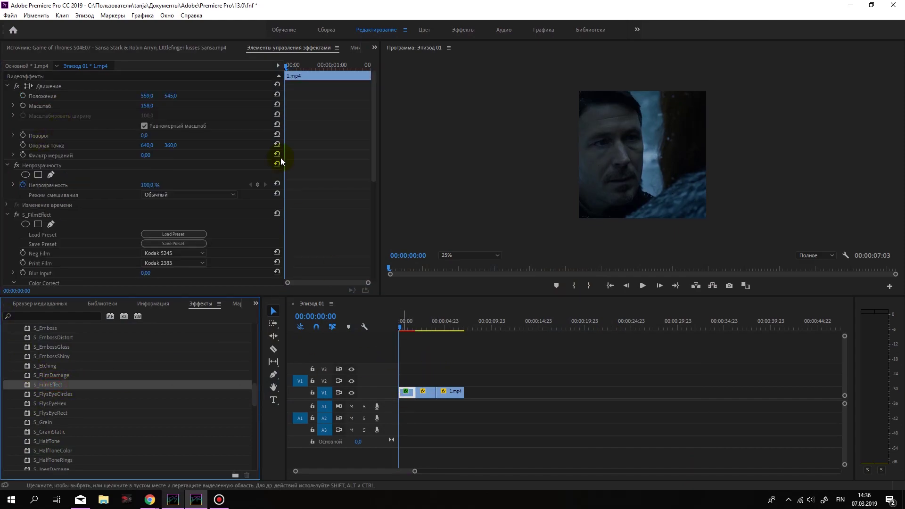
pyautogui.click(174, 234)
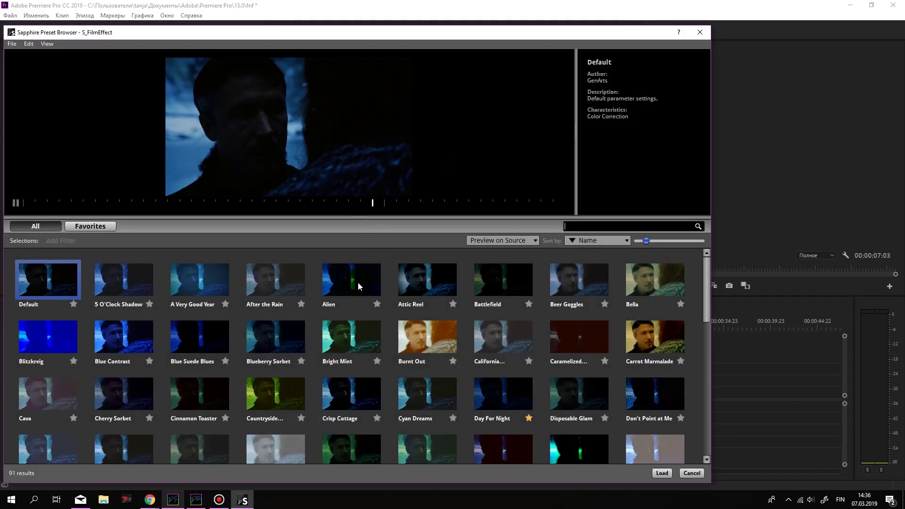
# Step: Preview the Alien, Blue Suede Blues, Blue Contrast, Crisp Cottage and Frozen Garden looks
pyautogui.click(358, 283)
pyautogui.click(198, 331)
pyautogui.click(143, 334)
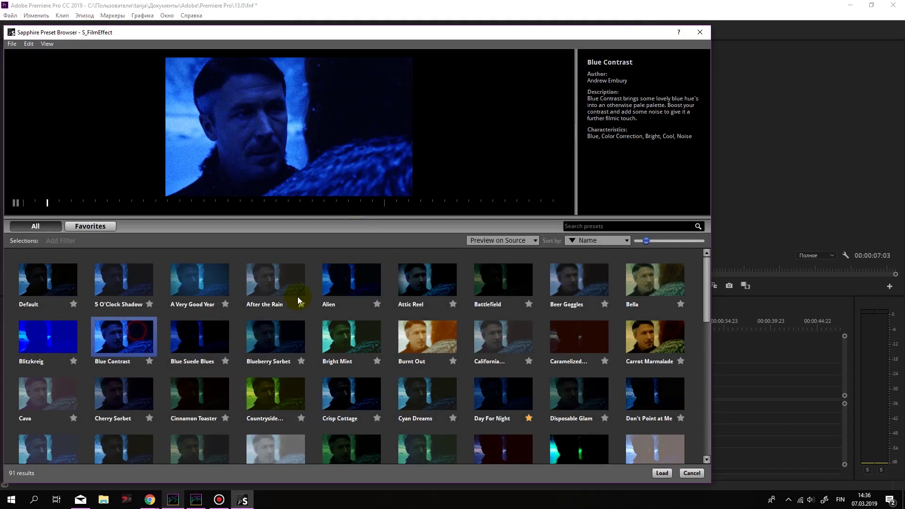
pyautogui.scroll(-1, 347, 327)
pyautogui.click(329, 338)
pyautogui.scroll(-2, 330, 339)
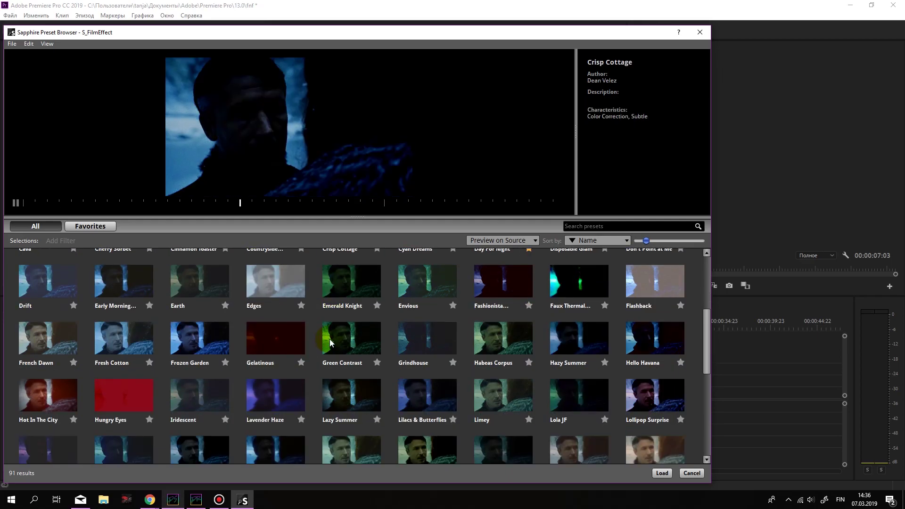
pyautogui.scroll(-1, 302, 339)
pyautogui.click(185, 291)
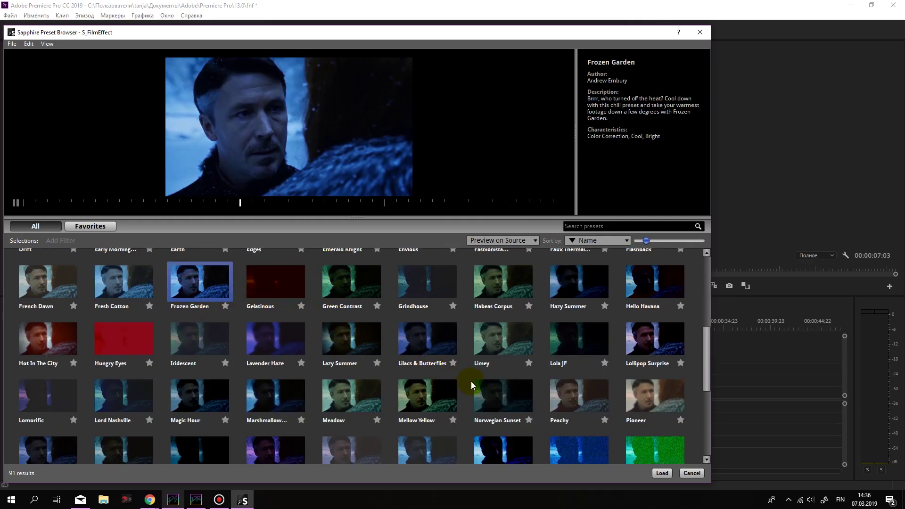
# Step: Preview Red Contrast, Solar Kissed and Sunkissed, then load the Precious Petunia preset
pyautogui.scroll(-2, 467, 391)
pyautogui.click(282, 353)
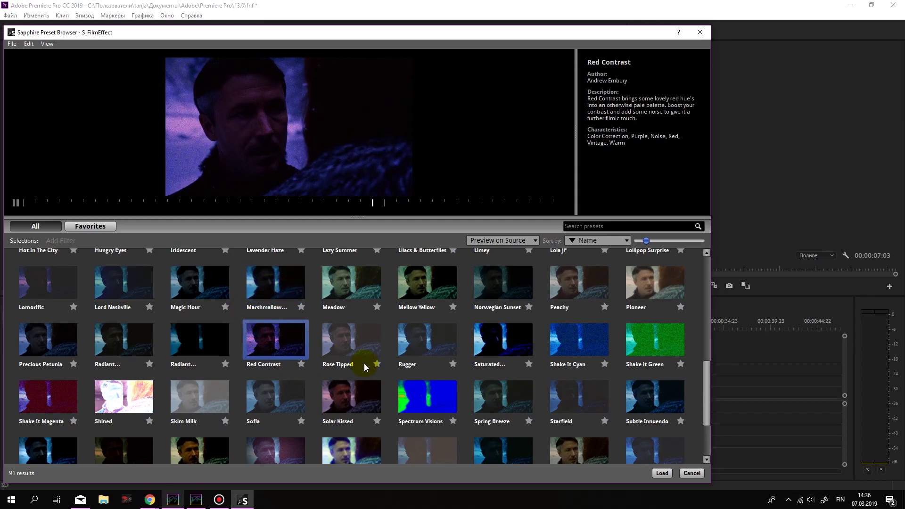
pyautogui.scroll(-3, 472, 378)
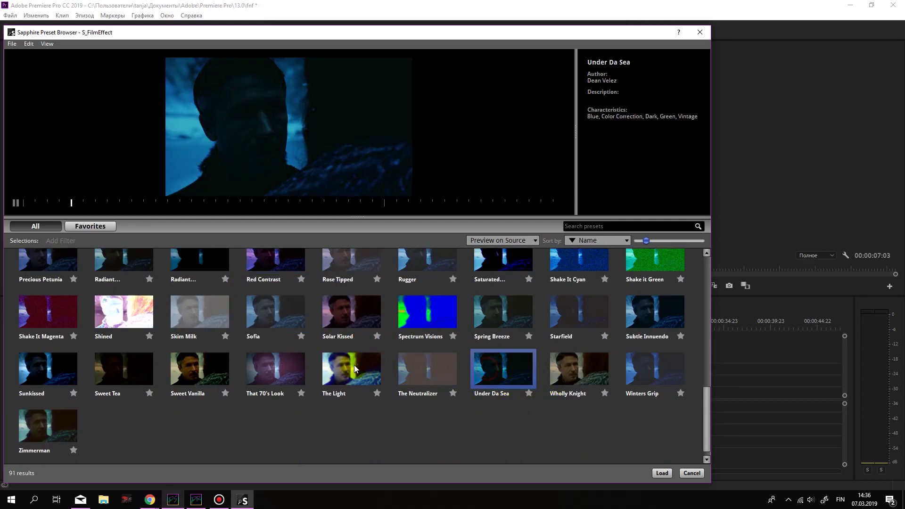
pyautogui.click(336, 312)
pyautogui.click(47, 371)
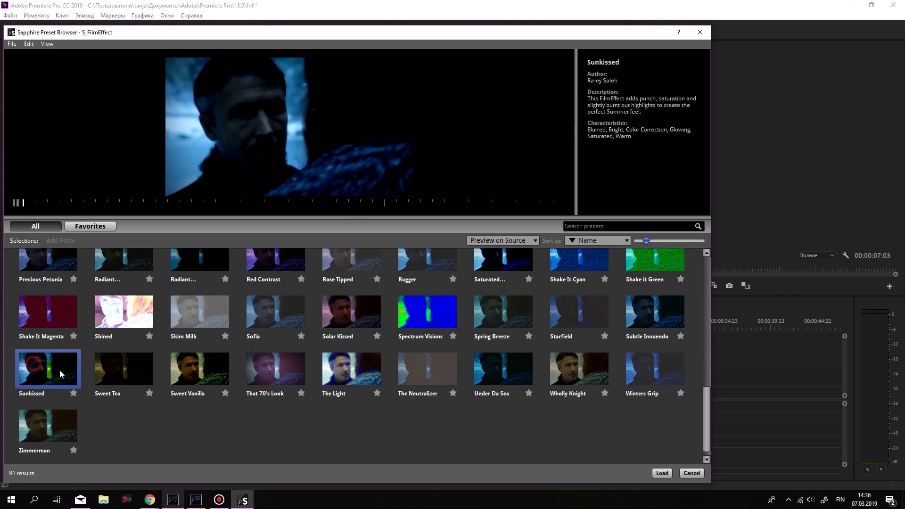
pyautogui.scroll(2, 47, 368)
pyautogui.click(49, 365)
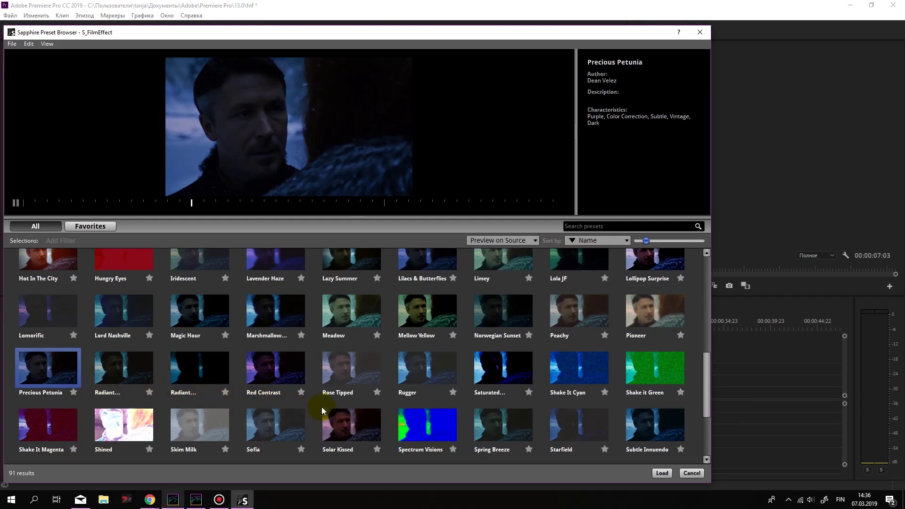
pyautogui.click(662, 473)
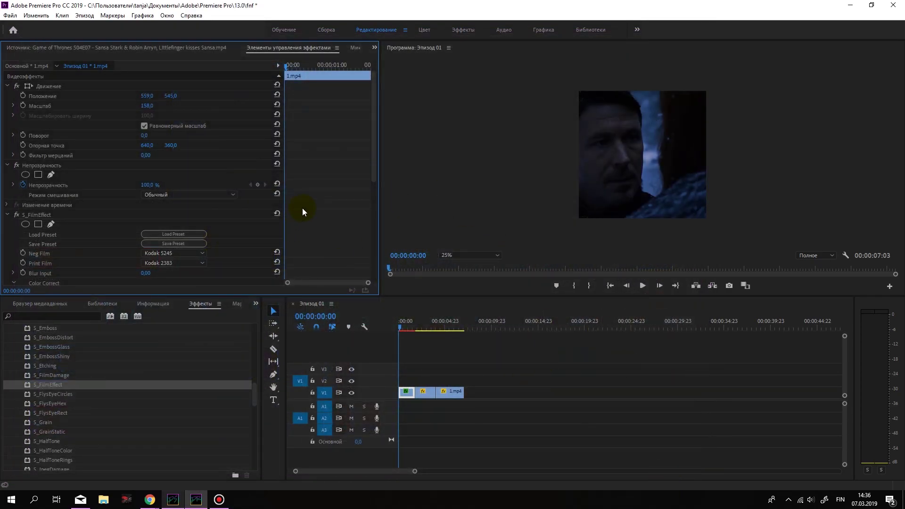
# Step: Try print film stocks Kodak 5386, 7270 Rev and 5285 Rev, then return to Kodak 2383
pyautogui.scroll(-2, 303, 208)
pyautogui.click(202, 225)
pyautogui.click(181, 274)
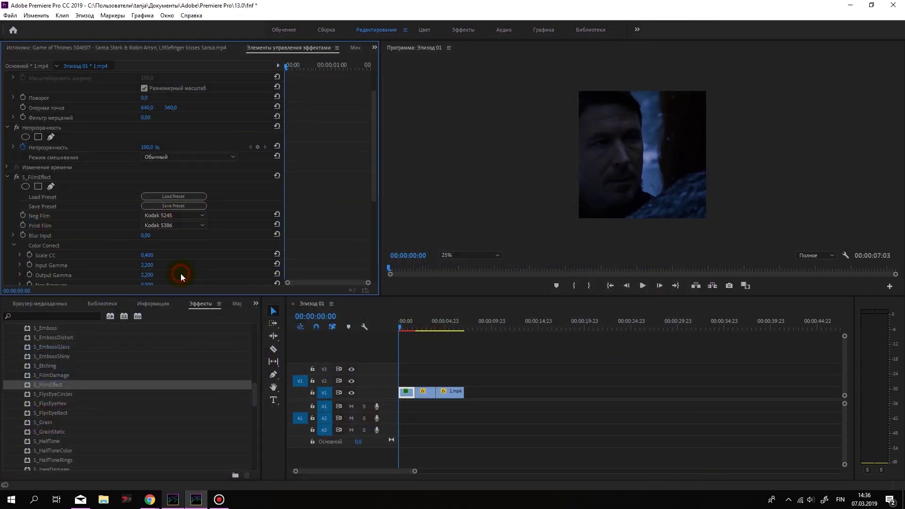
pyautogui.click(191, 224)
pyautogui.click(172, 296)
pyautogui.click(191, 226)
pyautogui.click(177, 286)
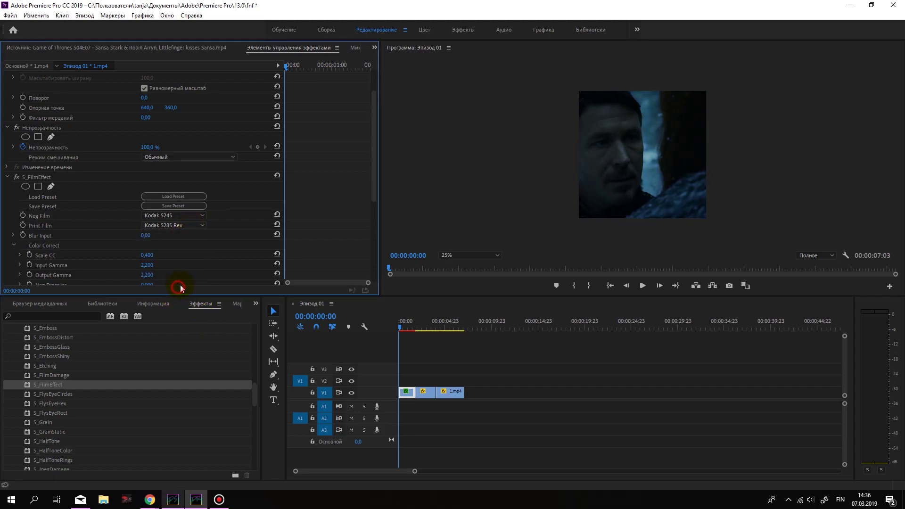
pyautogui.click(194, 226)
pyautogui.click(182, 245)
# Step: Set the negative film to Kodak 5293 and Input Gamma to 2.700 on S_FilmEffect
pyautogui.click(202, 215)
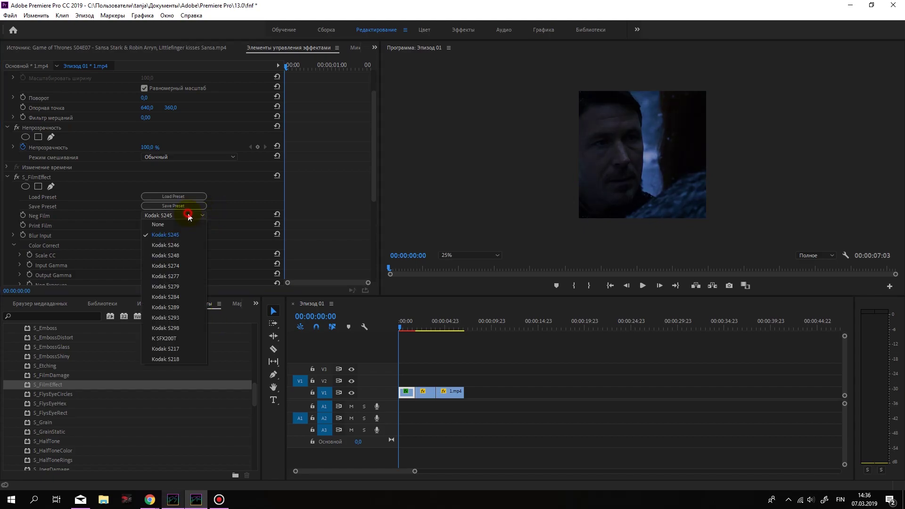
pyautogui.click(180, 308)
pyautogui.scroll(-1, 192, 216)
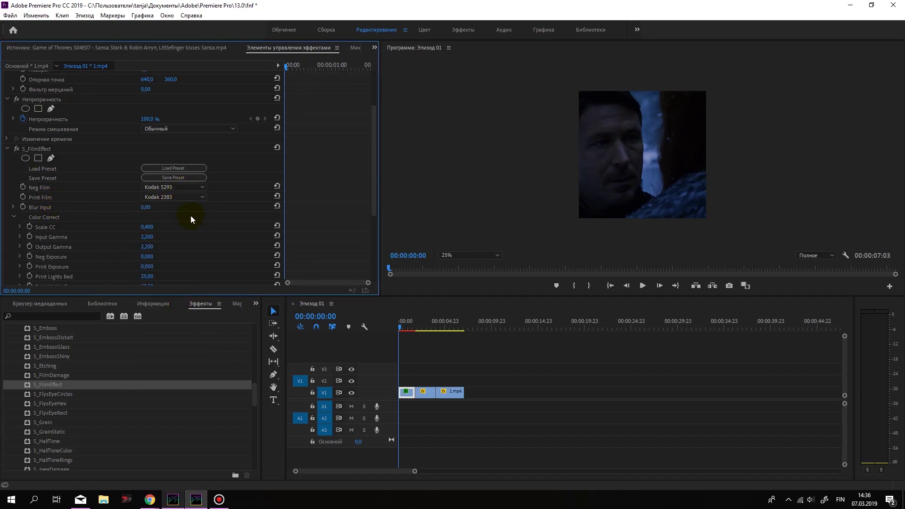
pyautogui.scroll(-3, 193, 215)
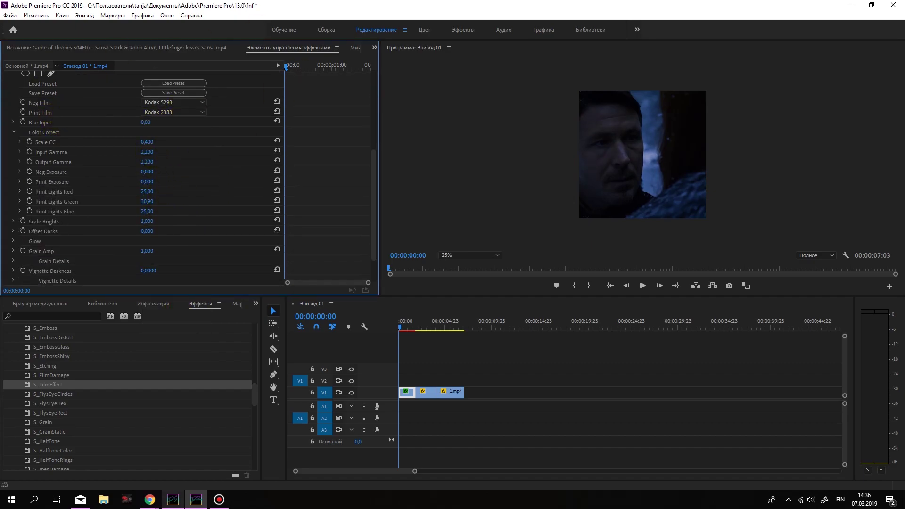
pyautogui.moveTo(147, 152); pyautogui.dragTo(137, 152)
pyautogui.scroll(-1, 211, 245)
pyautogui.scroll(2, 202, 212)
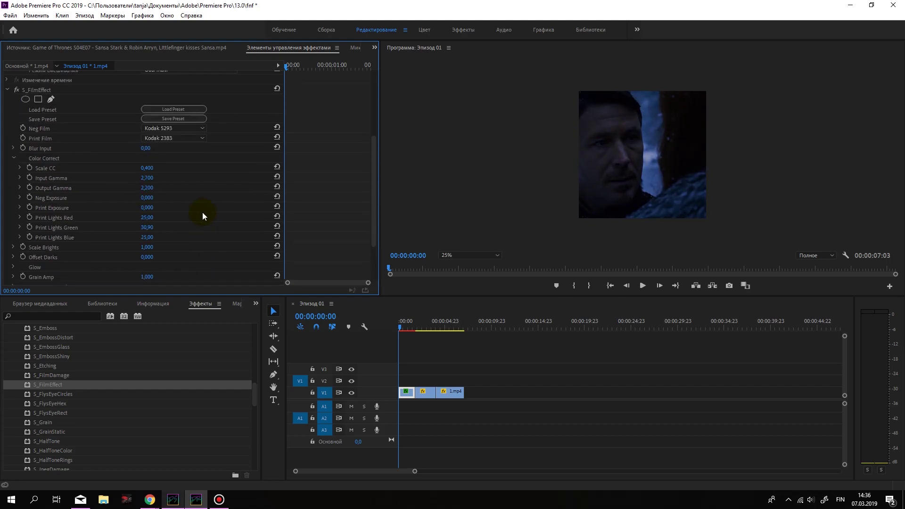
pyautogui.scroll(2, 66, 155)
pyautogui.click(42, 148)
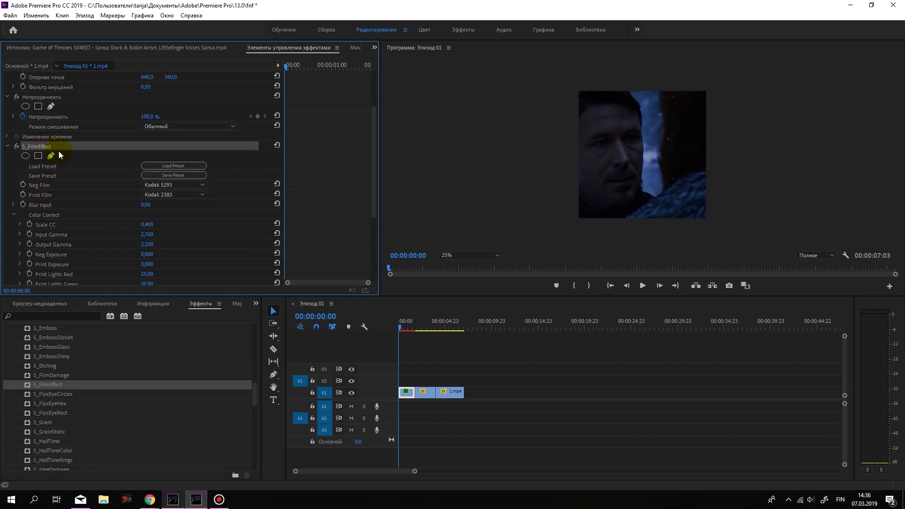
# Step: Inspect the middle and 1.mp4 clips and scrub from the sequence start to preview the look
pyautogui.click(429, 396)
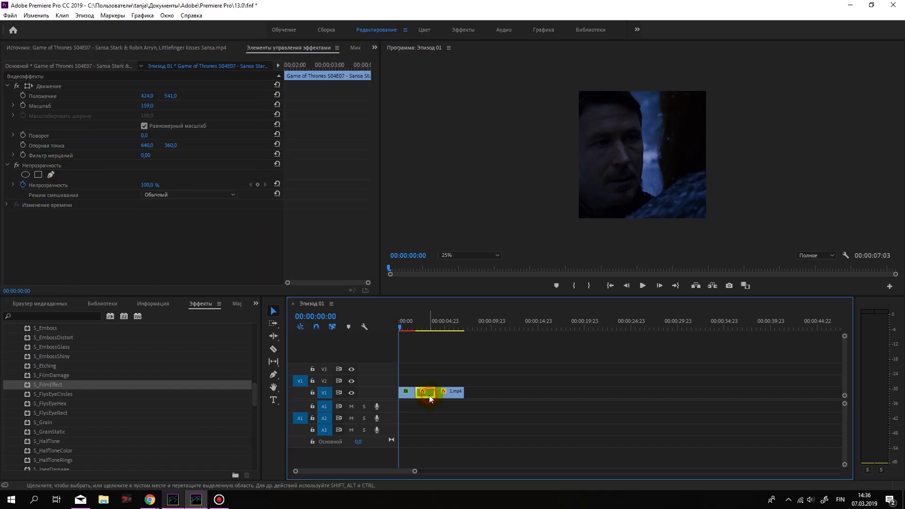
pyautogui.click(449, 392)
pyautogui.click(403, 330)
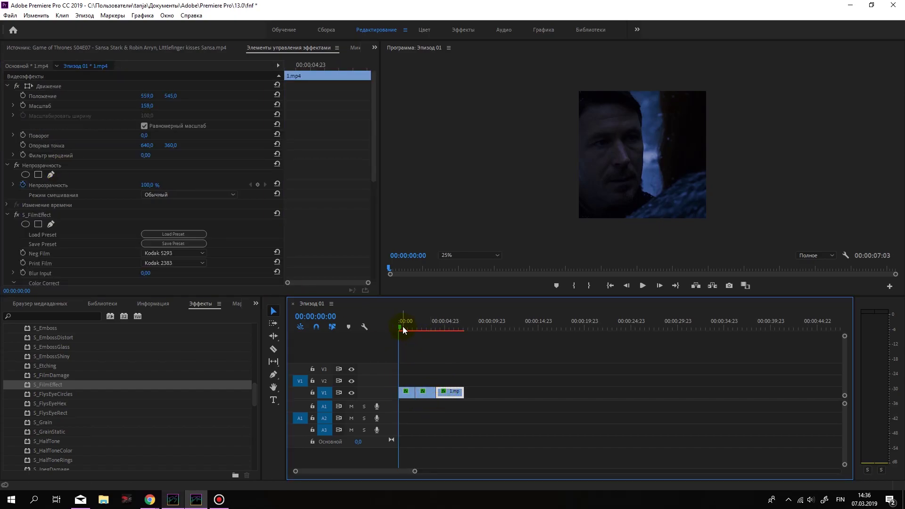
pyautogui.moveTo(404, 330)
pyautogui.mouseDown()
pyautogui.moveTo(443, 335)
pyautogui.moveTo(347, 372)
pyautogui.mouseUp()
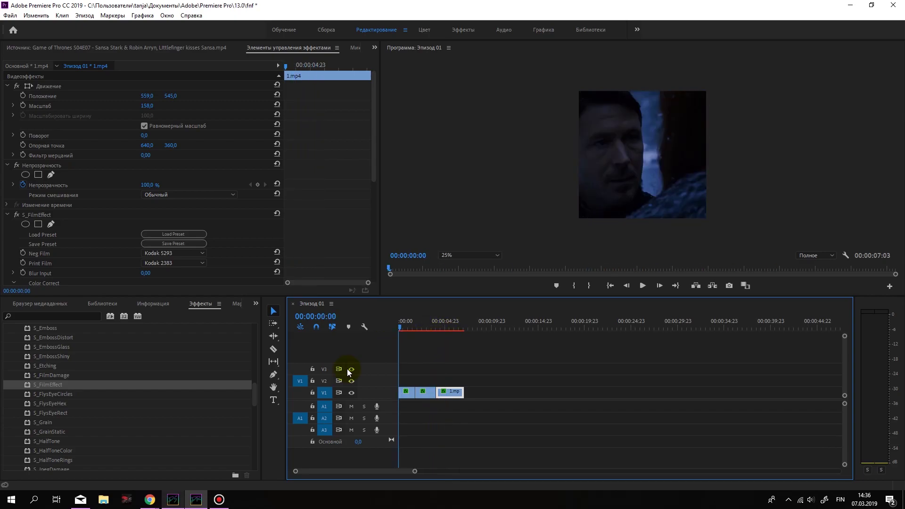
# Step: Apply S_FilmDamage to the first V1 clip with its Default preset and check it in Effect Controls
pyautogui.click(65, 374)
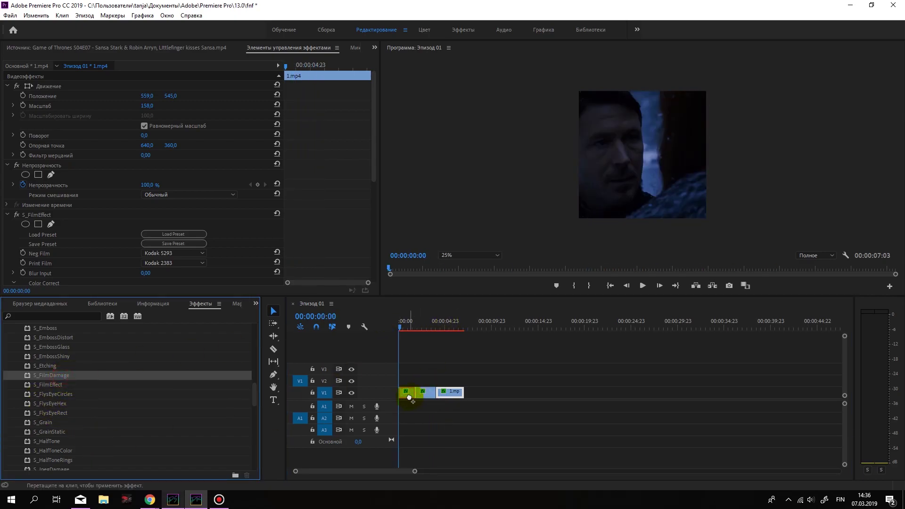
pyautogui.moveTo(62, 380); pyautogui.dragTo(407, 392)
pyautogui.moveTo(373, 123); pyautogui.dragTo(376, 245)
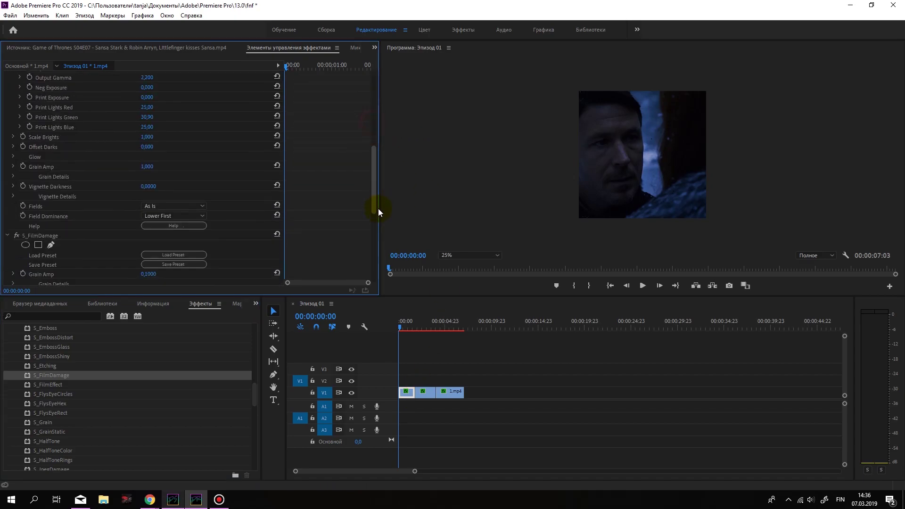
pyautogui.click(162, 114)
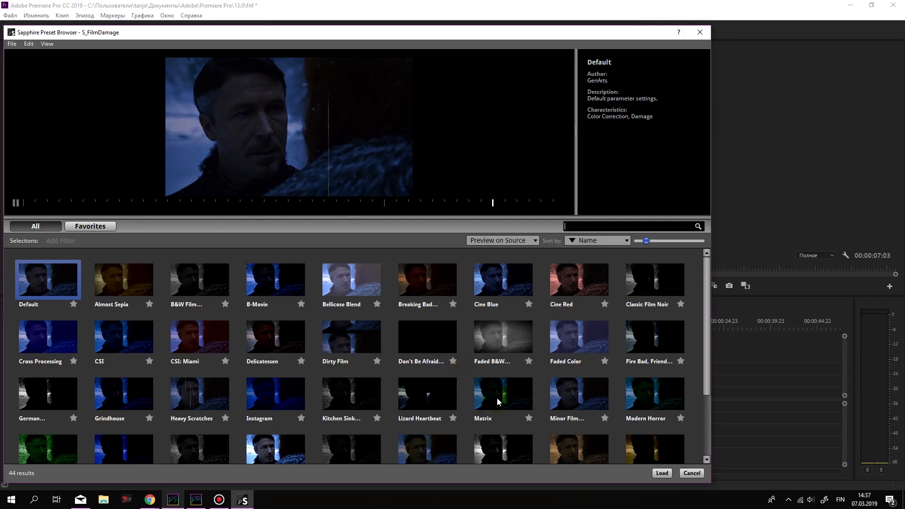
pyautogui.click(665, 475)
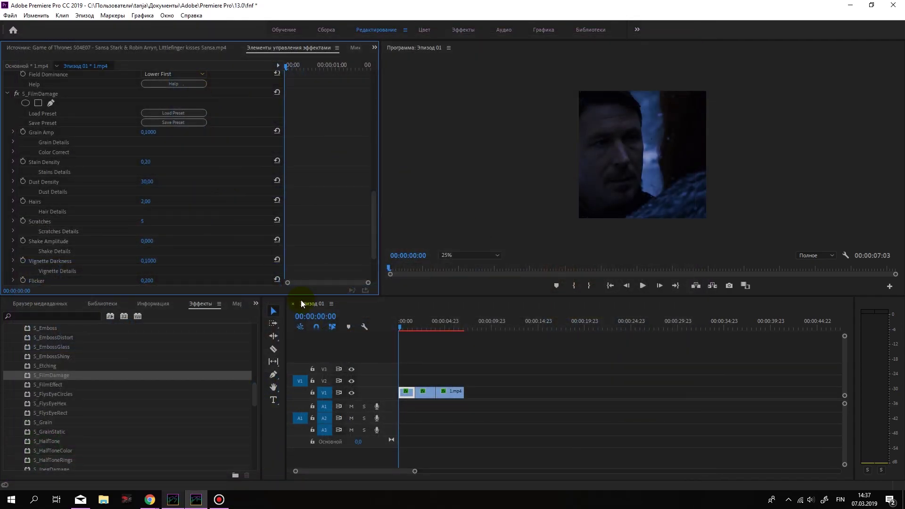
pyautogui.moveTo(401, 327); pyautogui.dragTo(396, 329)
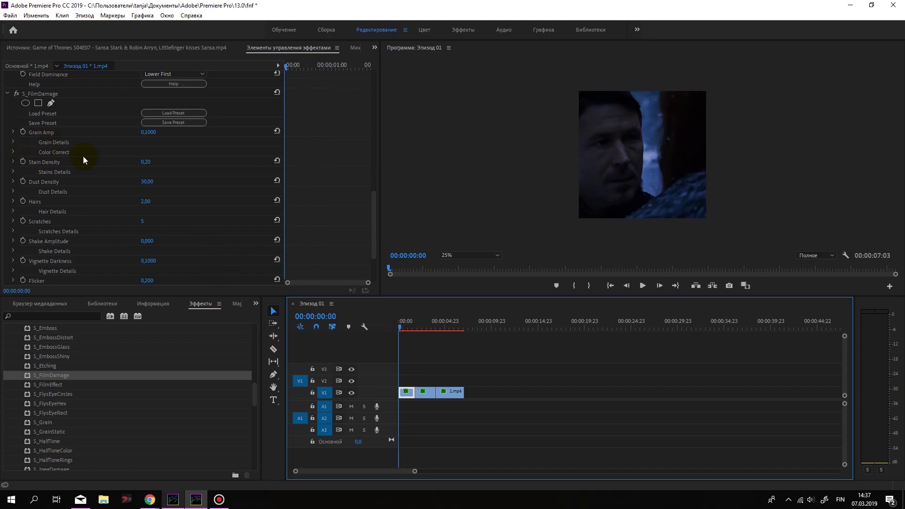
pyautogui.scroll(1, 71, 146)
pyautogui.click(55, 122)
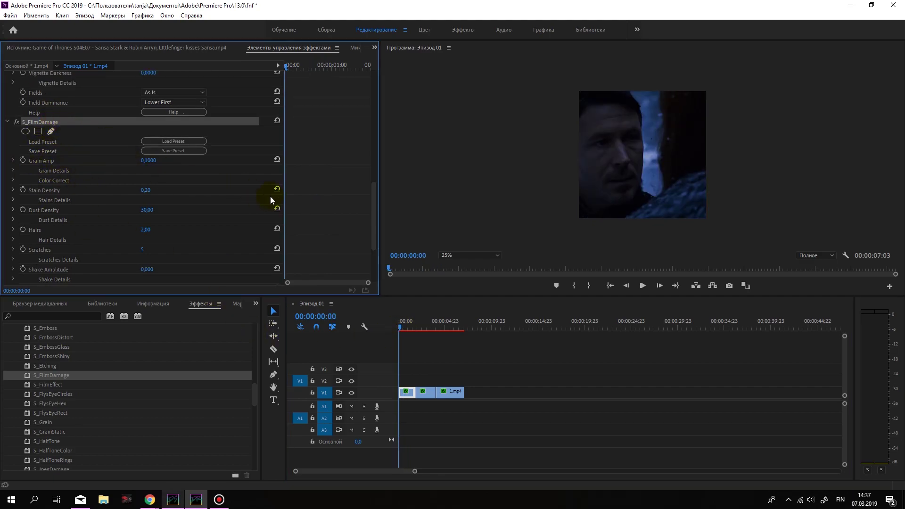
pyautogui.click(424, 394)
# Step: Select the last 1.mp4 clip, scrub to a later frame and collapse the Sapphire Stylize folder
pyautogui.click(454, 392)
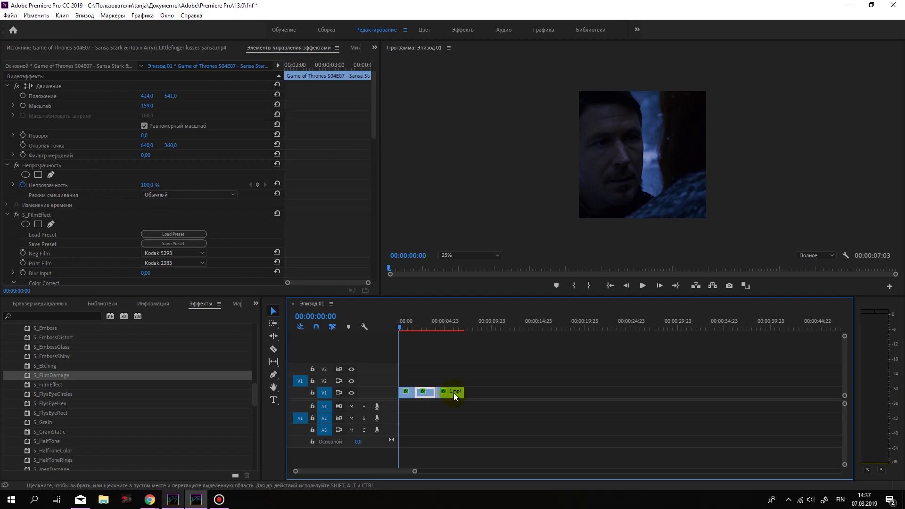
pyautogui.moveTo(404, 329)
pyautogui.mouseDown()
pyautogui.moveTo(431, 330)
pyautogui.moveTo(369, 331)
pyautogui.mouseUp()
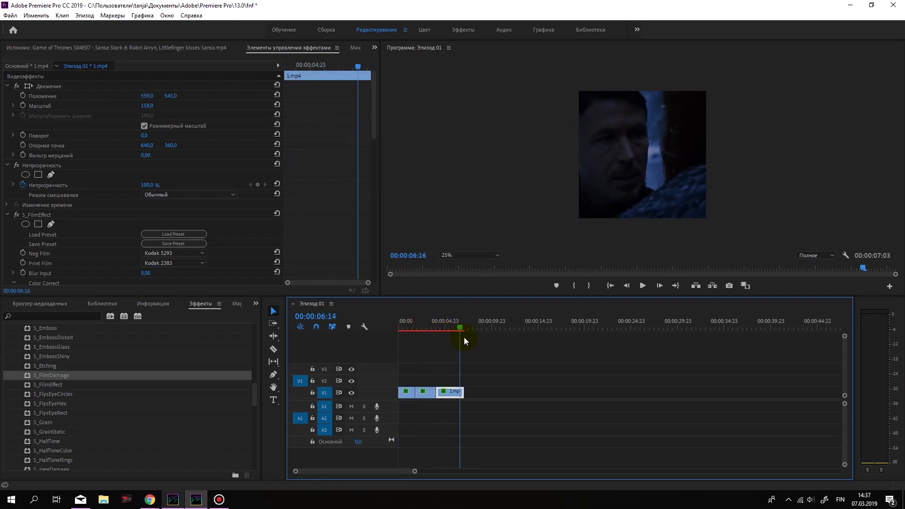
pyautogui.scroll(5, 191, 403)
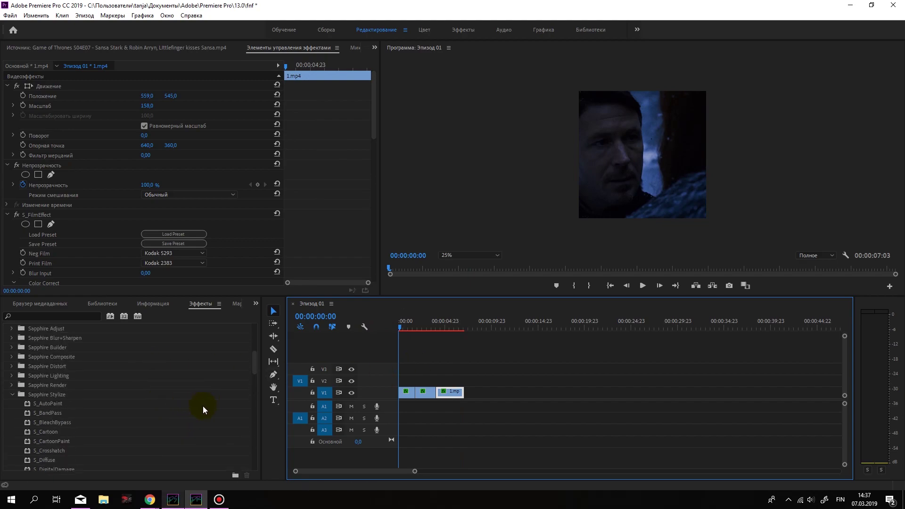
pyautogui.click(12, 405)
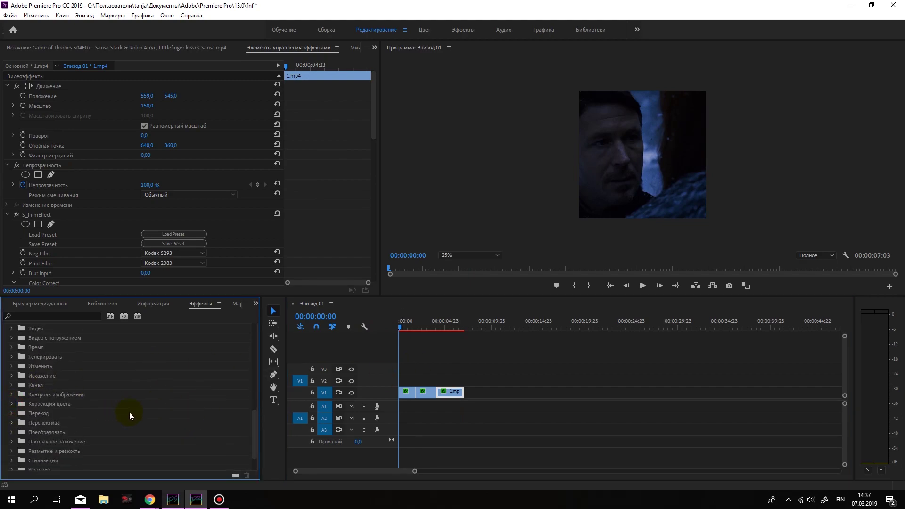
pyautogui.scroll(5, 161, 454)
pyautogui.scroll(5, 156, 443)
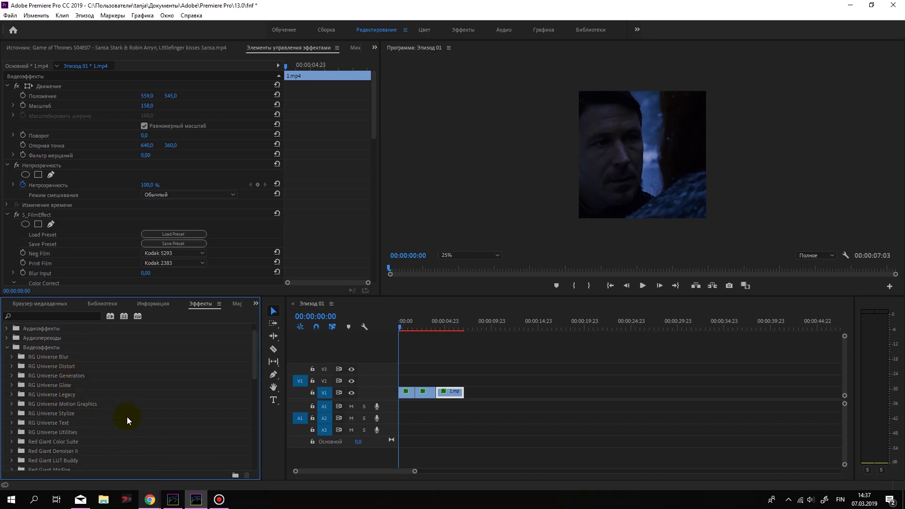
pyautogui.scroll(-3, 137, 416)
# Step: Expand RG Universe Stylize and drop uni.VHS onto the 1.mp4 clip
pyautogui.click(31, 375)
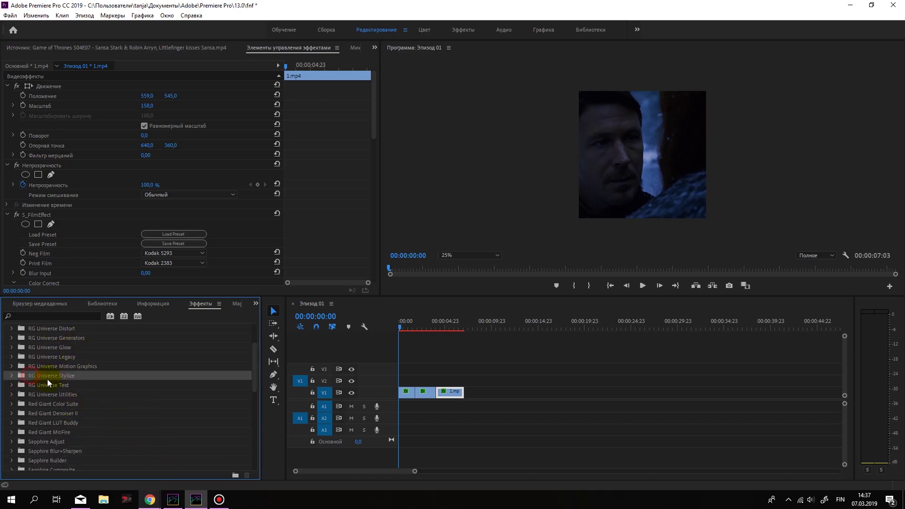
pyautogui.click(13, 378)
pyautogui.scroll(-5, 107, 405)
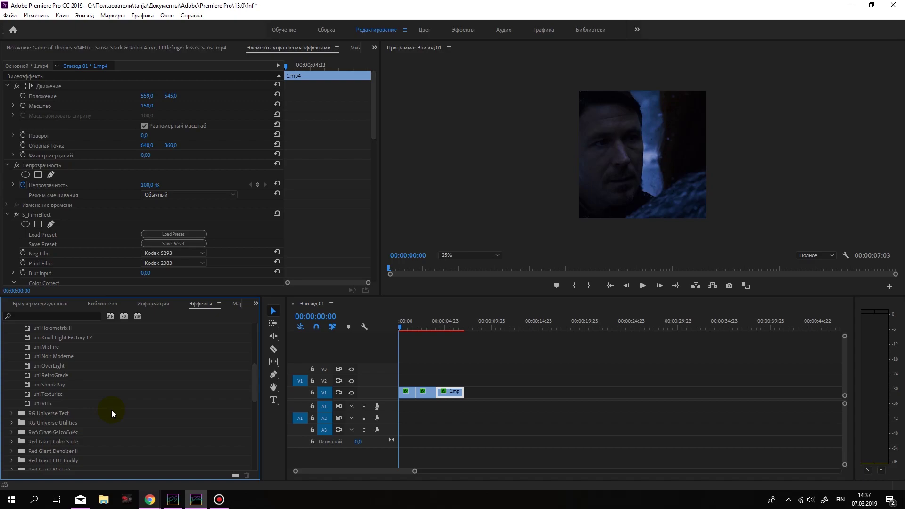
pyautogui.click(52, 403)
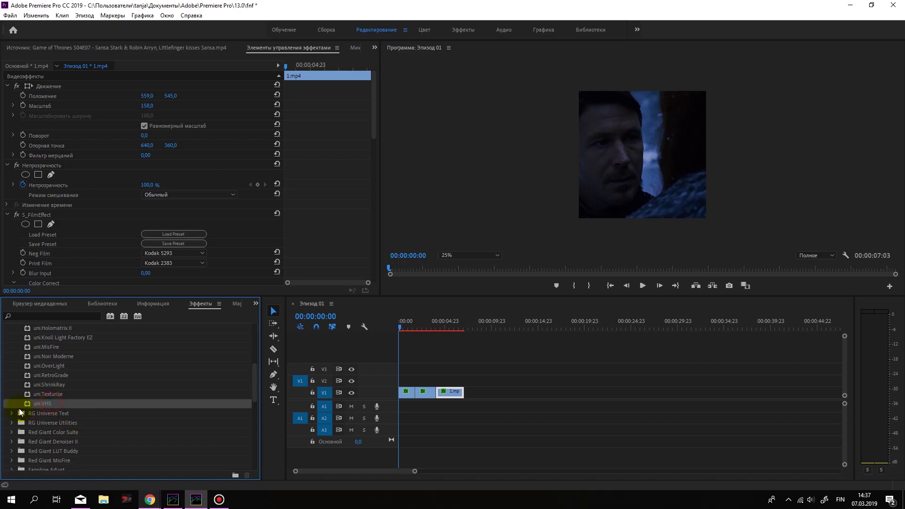
pyautogui.moveTo(43, 404)
pyautogui.mouseDown()
pyautogui.moveTo(402, 116)
pyautogui.moveTo(375, 113)
pyautogui.moveTo(358, 214)
pyautogui.mouseUp()
pyautogui.scroll(-5, 357, 222)
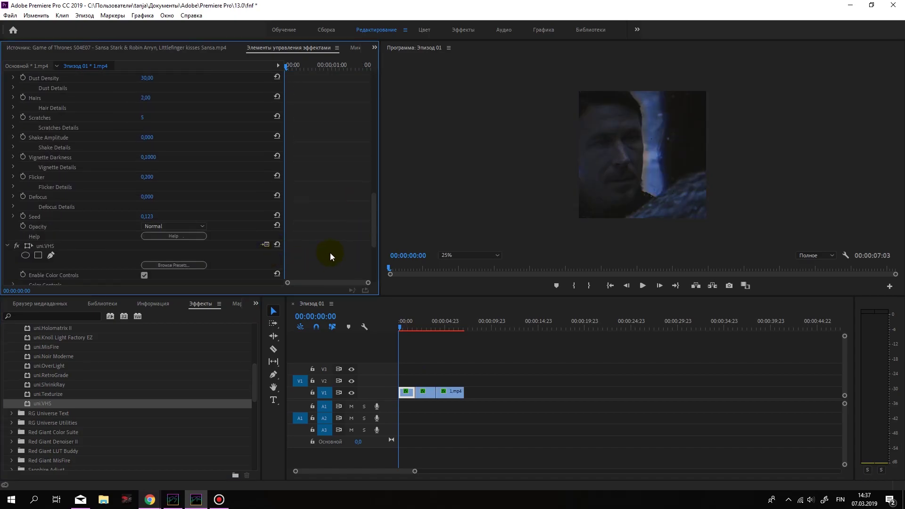
pyautogui.scroll(-3, 331, 252)
pyautogui.scroll(-2, 330, 249)
# Step: Compare the Color_Error, Faded and Clean_VHS presets for uni.VHS and confirm Clean_VHS
pyautogui.click(159, 131)
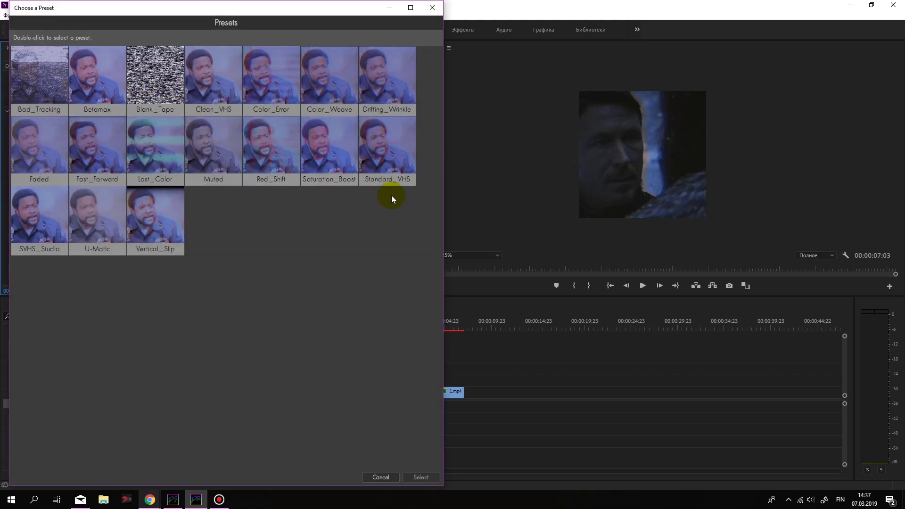
pyautogui.click(213, 59)
pyautogui.click(262, 86)
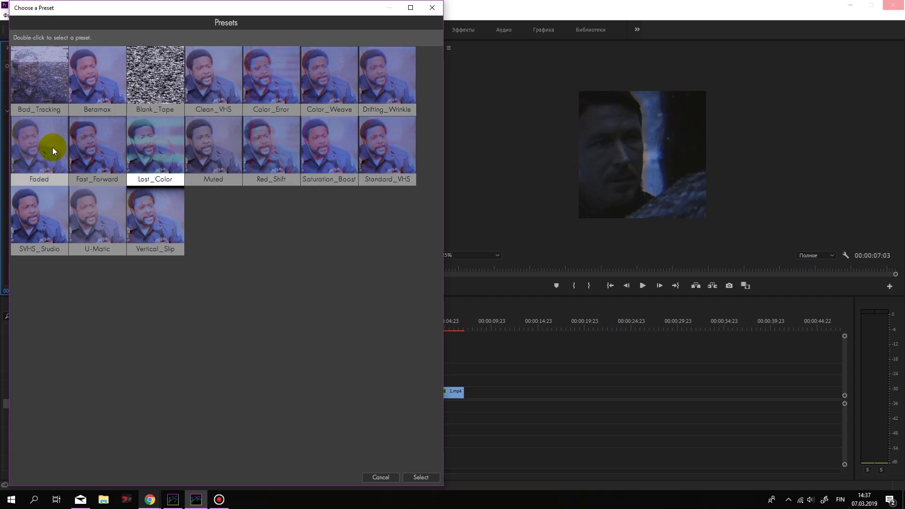
pyautogui.click(41, 145)
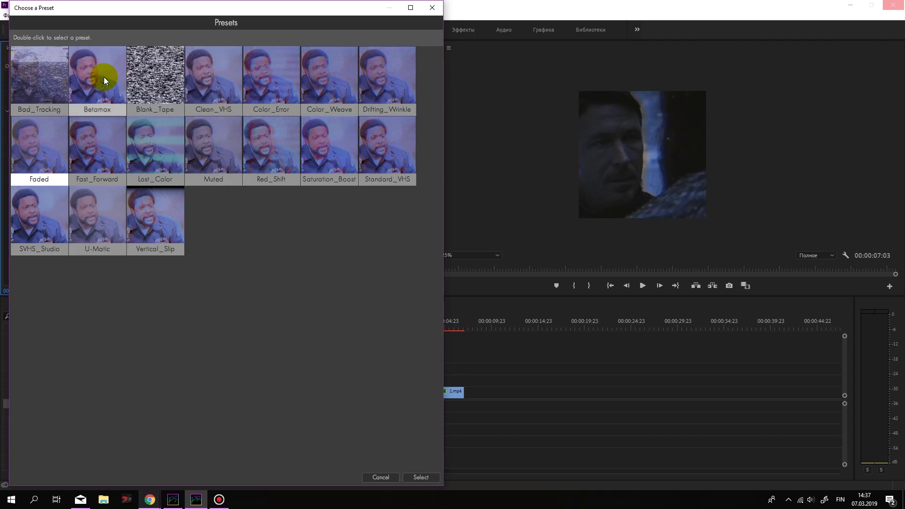
pyautogui.click(215, 77)
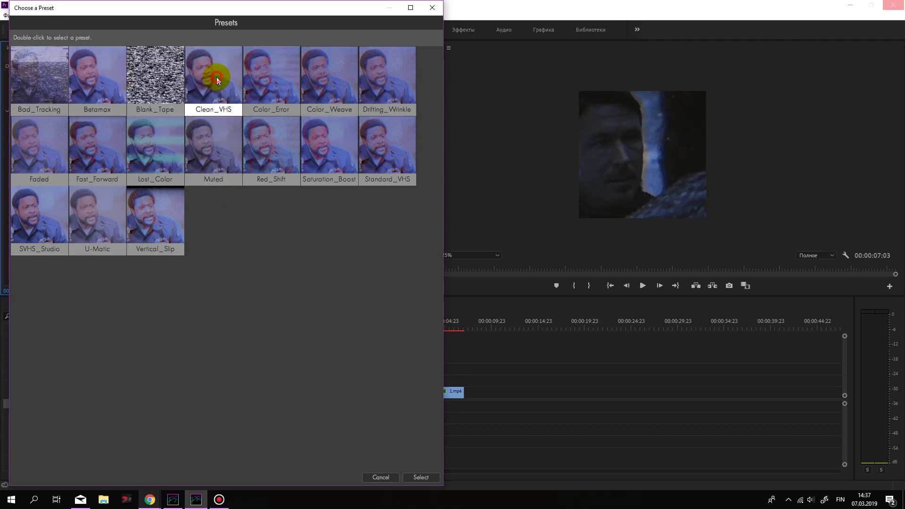
pyautogui.click(421, 478)
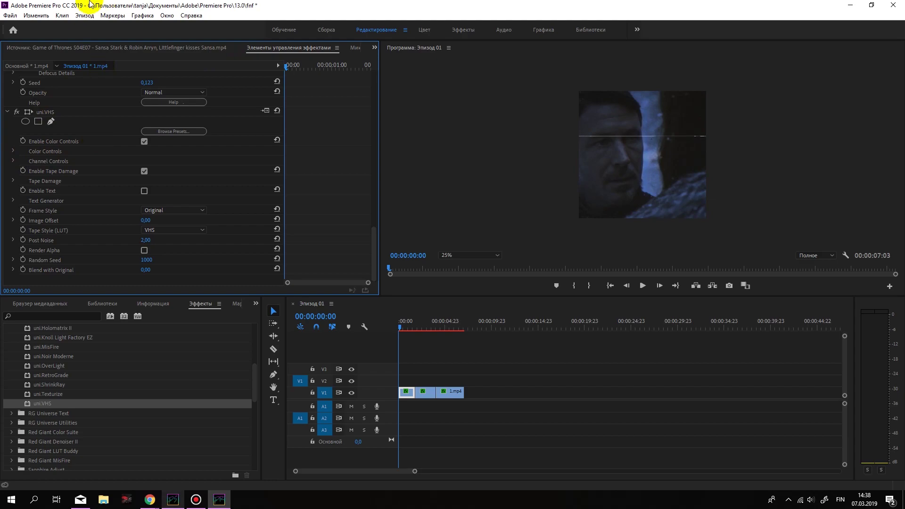
pyautogui.click(45, 112)
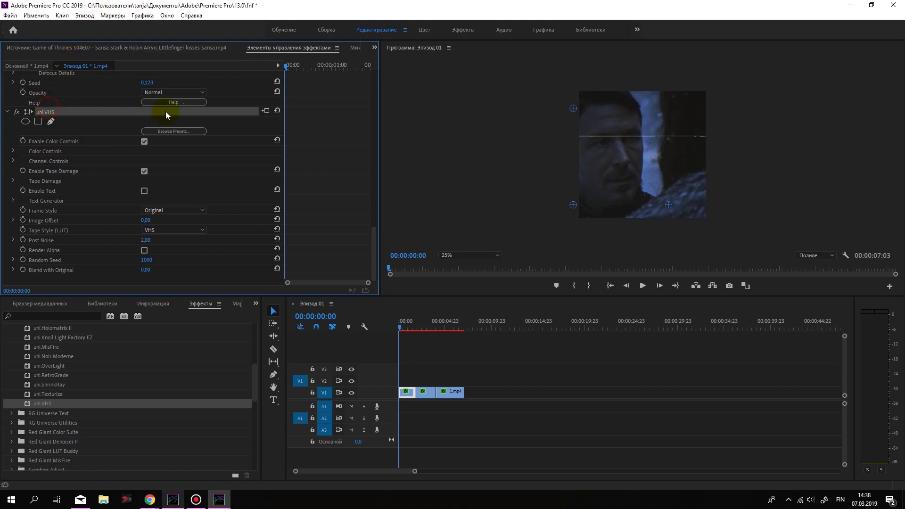
pyautogui.click(423, 392)
pyautogui.click(448, 392)
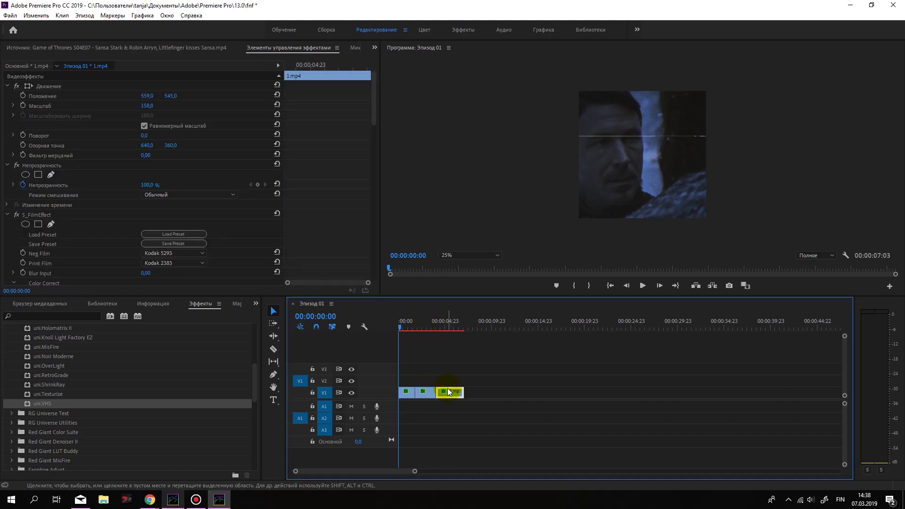
pyautogui.press('space')
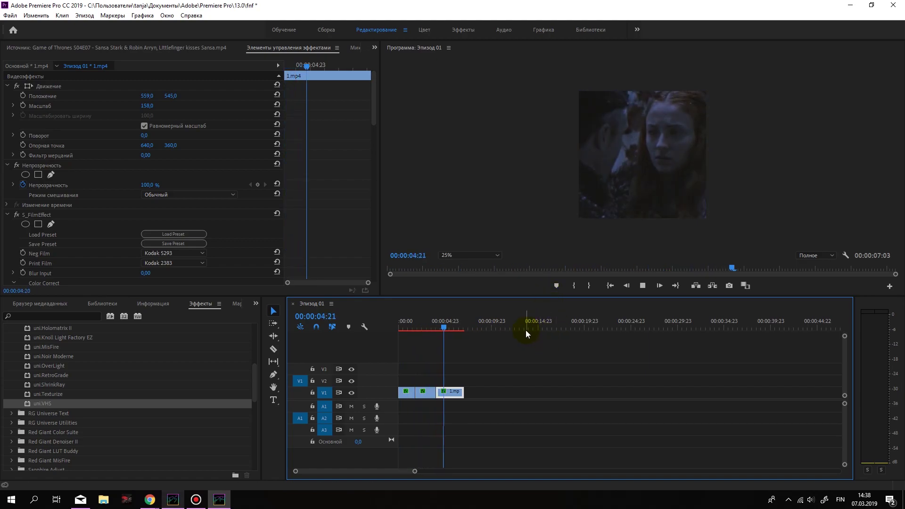
pyautogui.click(443, 329)
pyautogui.press('Home')
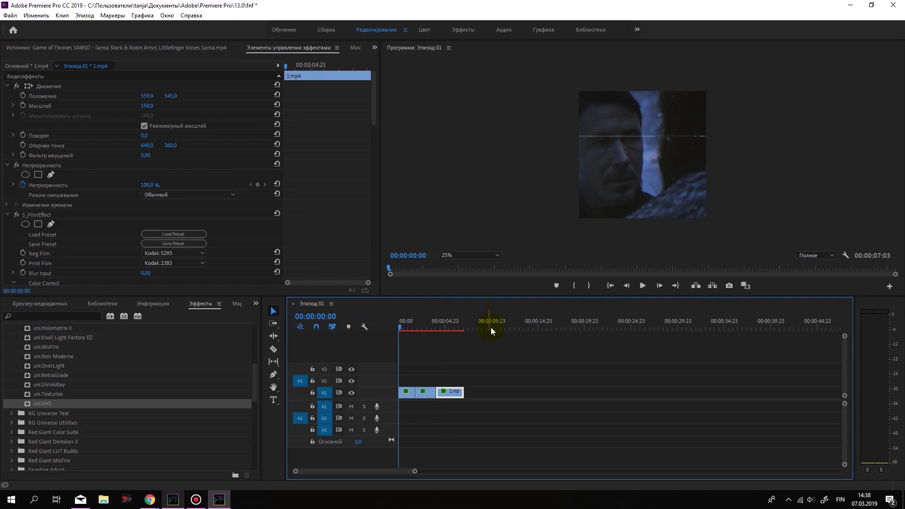
pyautogui.moveTo(149, 500)
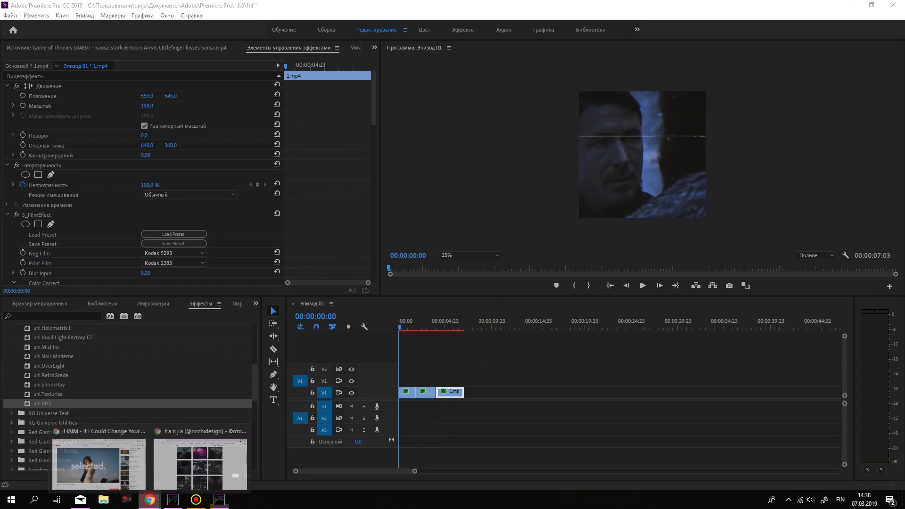
pyautogui.click(203, 464)
pyautogui.click(302, 286)
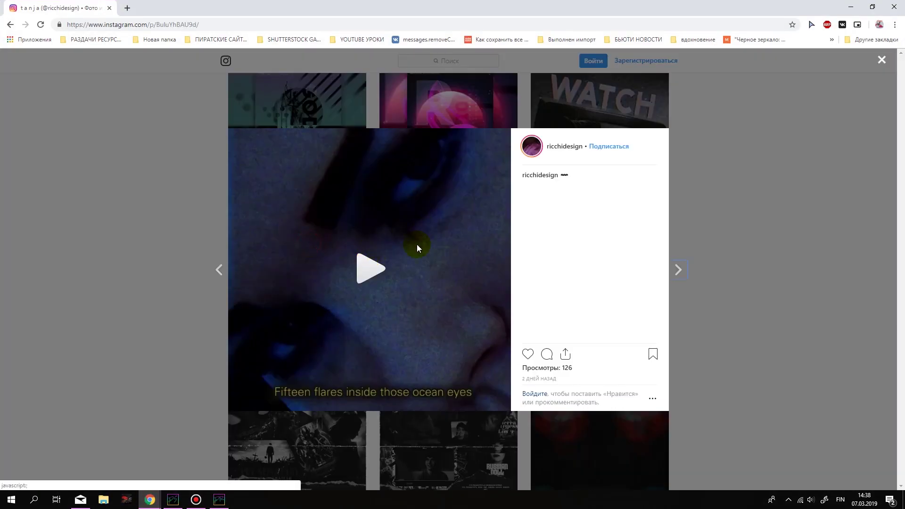
pyautogui.click(851, 7)
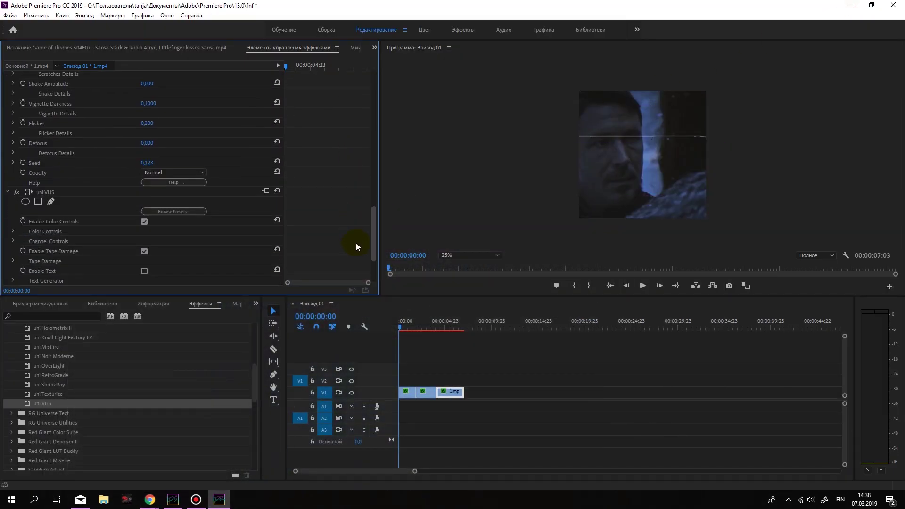
# Step: Place a Type-tool caption on the frame reading 'Call me a Petyr.'
pyautogui.moveTo(372, 100); pyautogui.dragTo(317, 288)
pyautogui.scroll(-3, 241, 375)
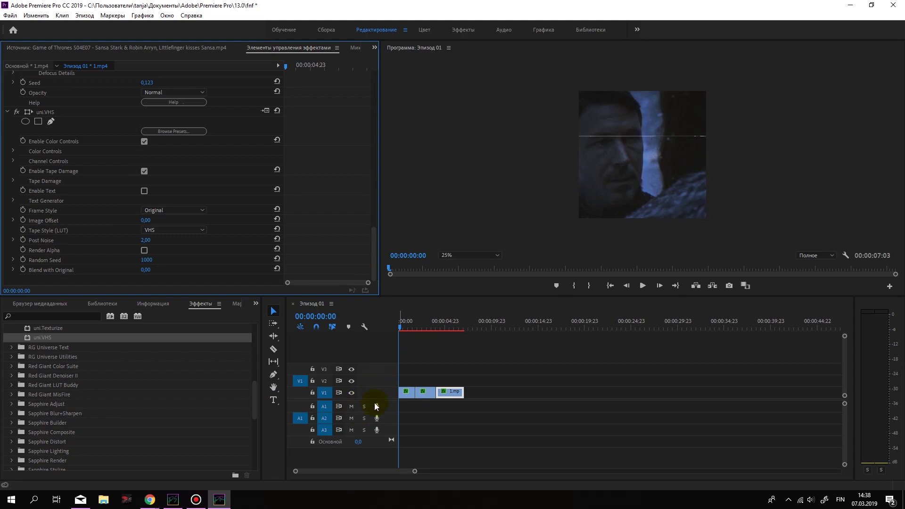
pyautogui.click(273, 400)
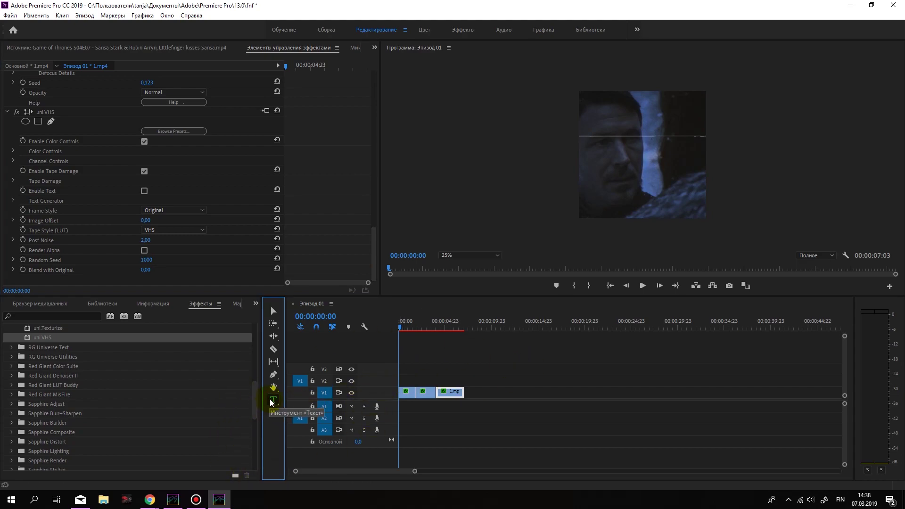
pyautogui.click(590, 198)
pyautogui.write('Call')
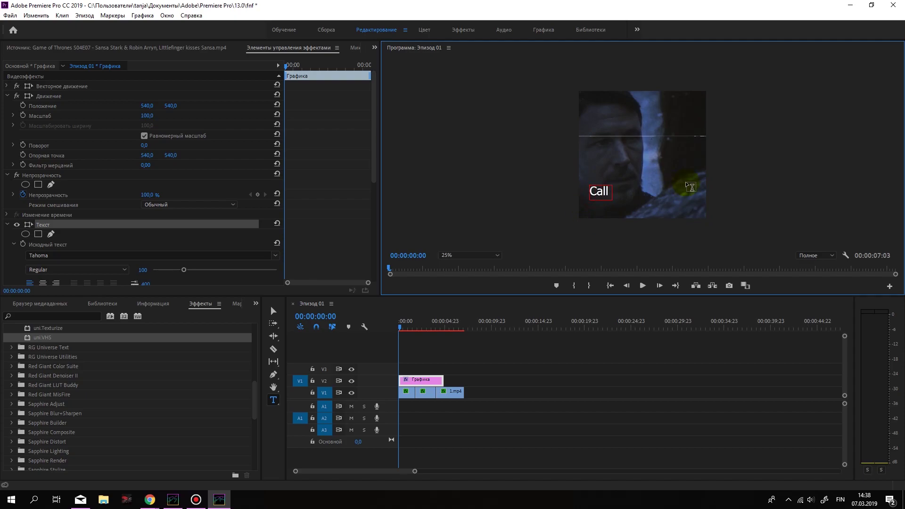
pyautogui.write(' me a')
pyautogui.write(' Petyr')
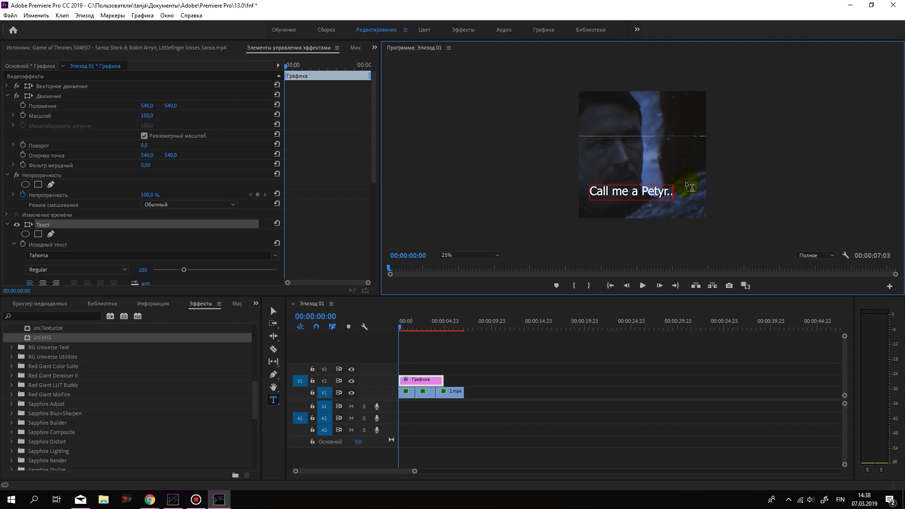
pyautogui.write('.')
# Step: Select the caption text, reduce its font size to 84, and lower it toward position 220, 995
pyautogui.moveTo(594, 191); pyautogui.dragTo(666, 194)
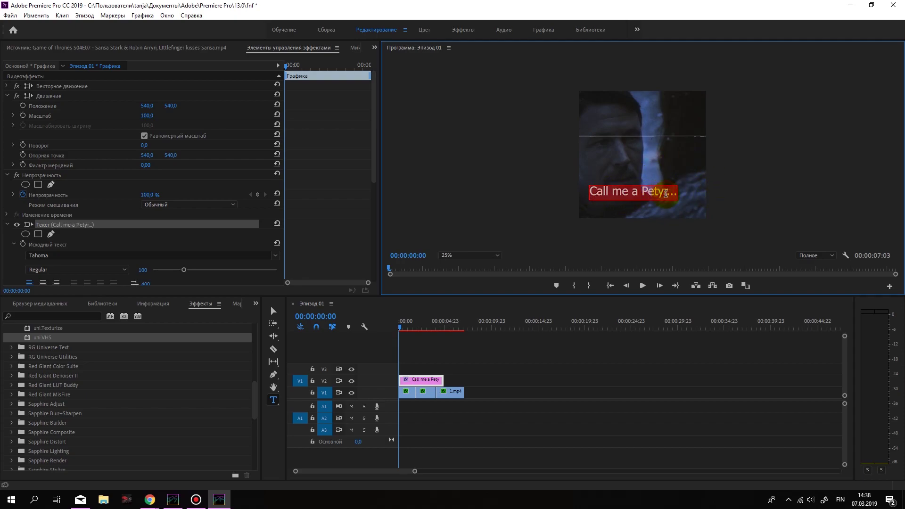
pyautogui.moveTo(376, 144); pyautogui.dragTo(376, 157)
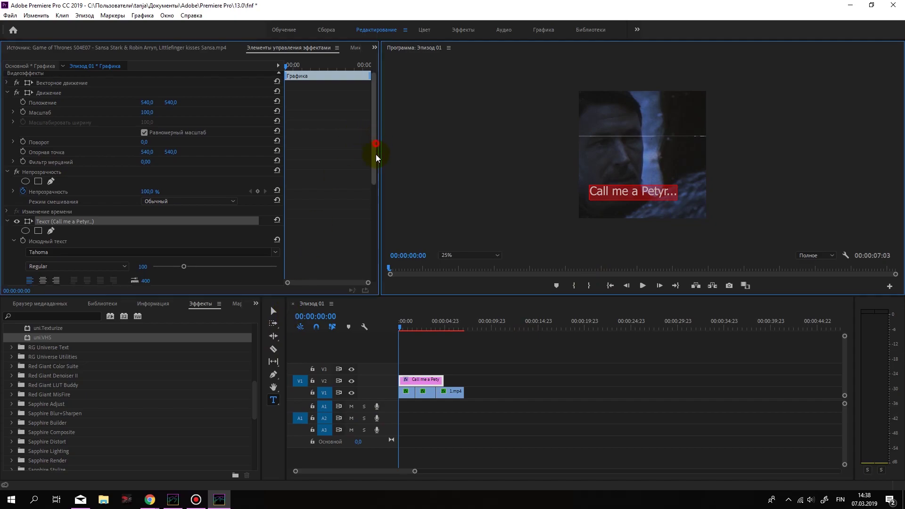
pyautogui.scroll(-5, 264, 180)
pyautogui.moveTo(183, 154); pyautogui.dragTo(178, 152)
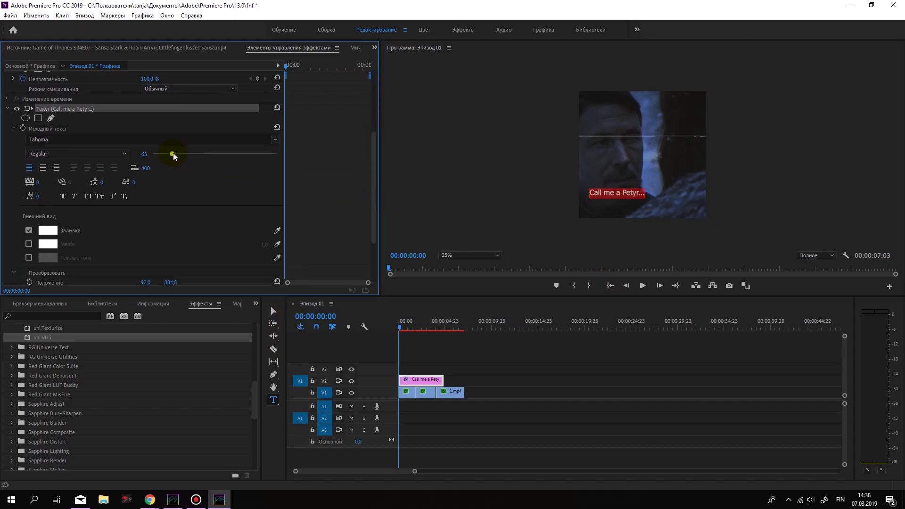
pyautogui.scroll(-1, 152, 190)
pyautogui.scroll(-1, 168, 185)
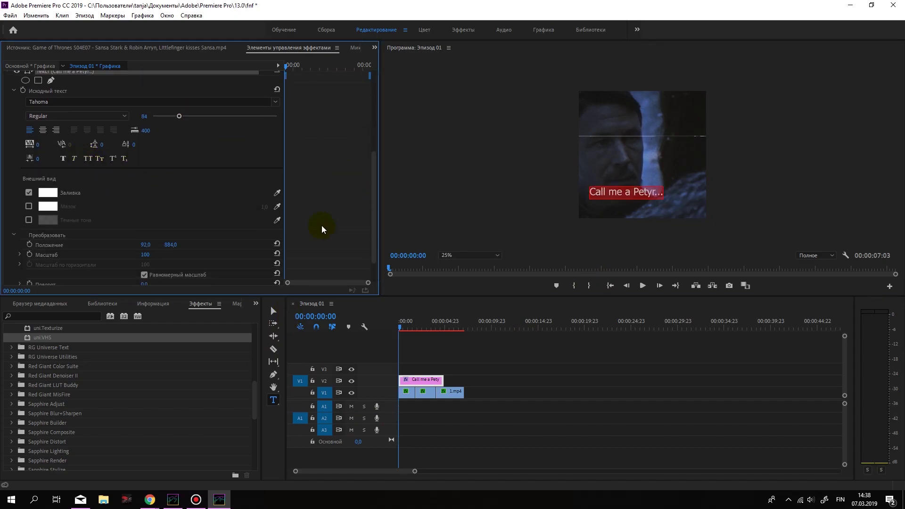
pyautogui.scroll(-1, 321, 233)
pyautogui.moveTo(170, 211)
pyautogui.mouseDown()
pyautogui.moveTo(213, 210)
pyautogui.moveTo(150, 210)
pyautogui.mouseUp()
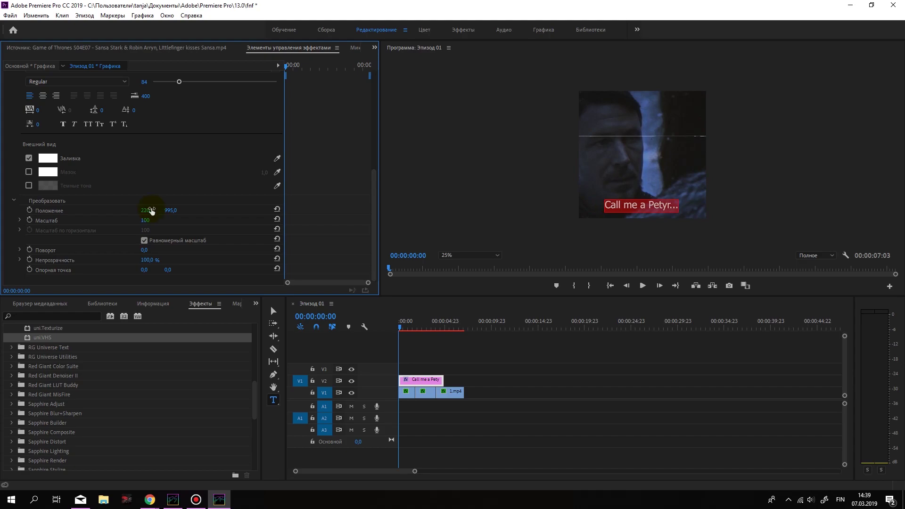
# Step: Change the caption fill from white to yellow (CBC119)
pyautogui.click(48, 158)
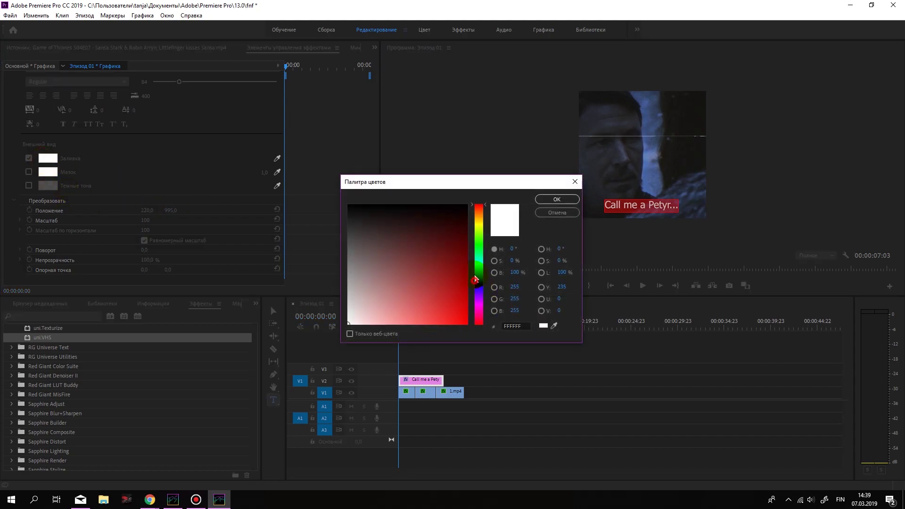
pyautogui.click(481, 228)
pyautogui.moveTo(481, 229); pyautogui.dragTo(481, 223)
pyautogui.moveTo(449, 282)
pyautogui.mouseDown()
pyautogui.moveTo(461, 307)
pyautogui.moveTo(455, 297)
pyautogui.mouseUp()
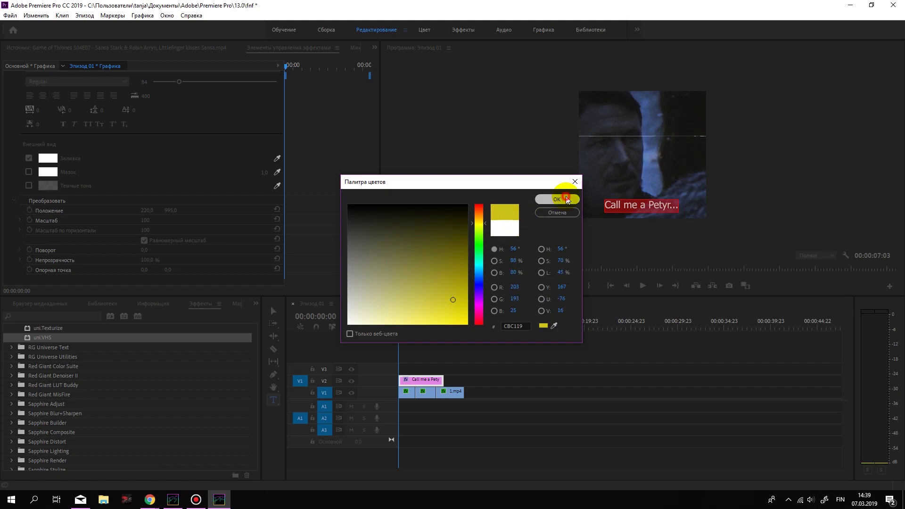
pyautogui.click(557, 199)
pyautogui.scroll(4, 236, 203)
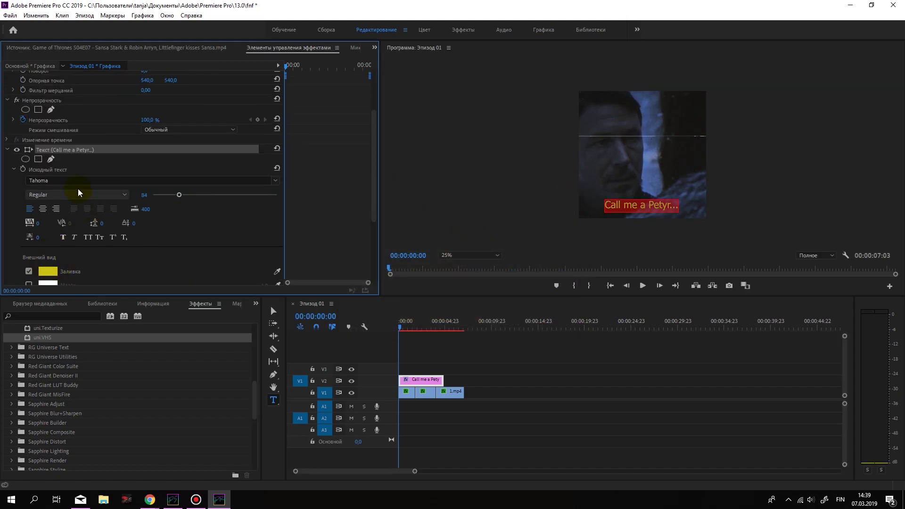
pyautogui.click(276, 182)
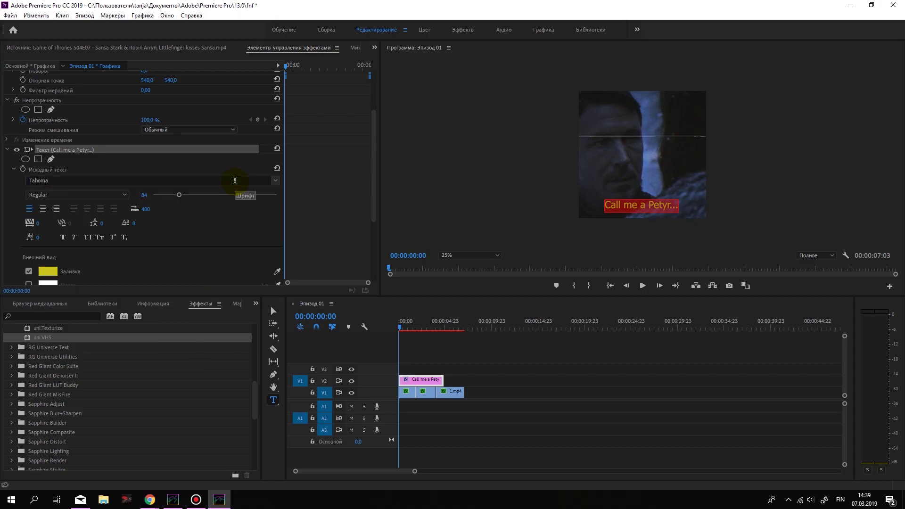
# Step: Browse the font list and switch the caption to the pixel-style Screenex font
pyautogui.click(276, 181)
pyautogui.scroll(3, 158, 277)
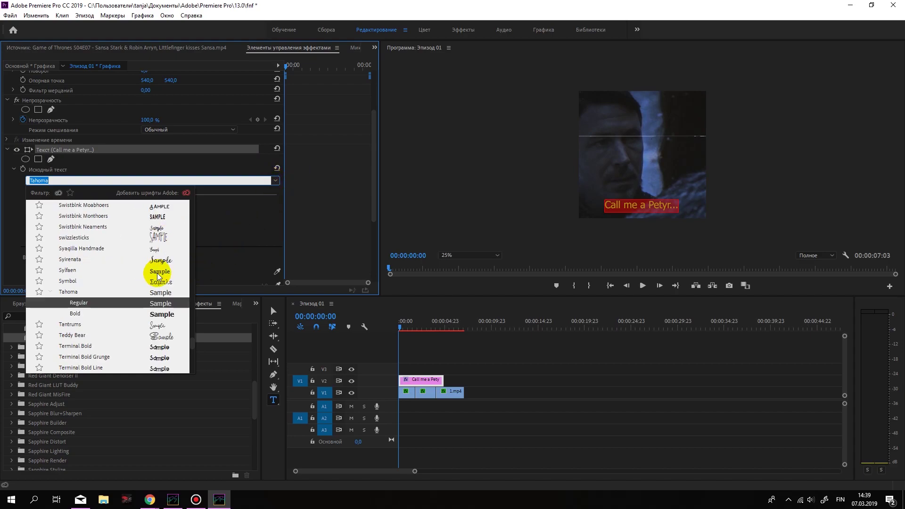
pyautogui.scroll(5, 161, 282)
pyautogui.scroll(5, 162, 306)
pyautogui.scroll(5, 165, 309)
pyautogui.scroll(5, 173, 310)
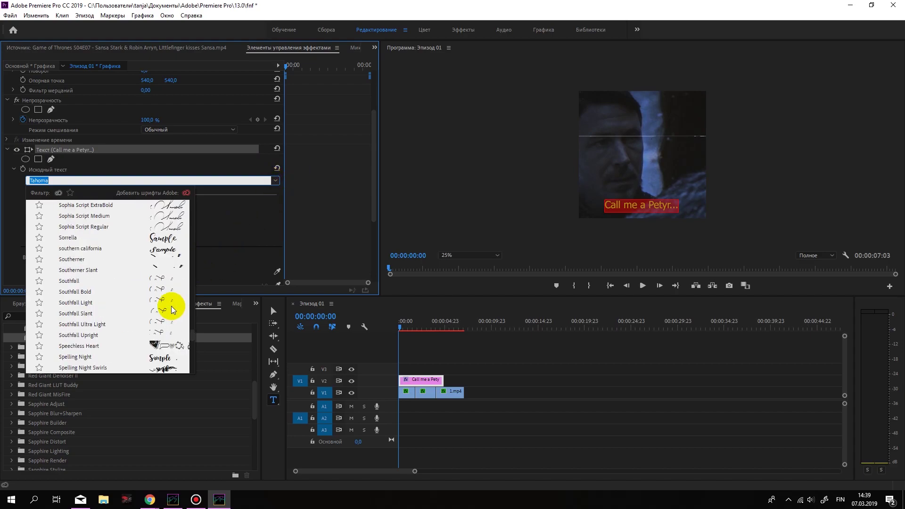
pyautogui.scroll(5, 172, 310)
pyautogui.scroll(5, 173, 310)
pyautogui.scroll(5, 172, 310)
pyautogui.scroll(5, 173, 310)
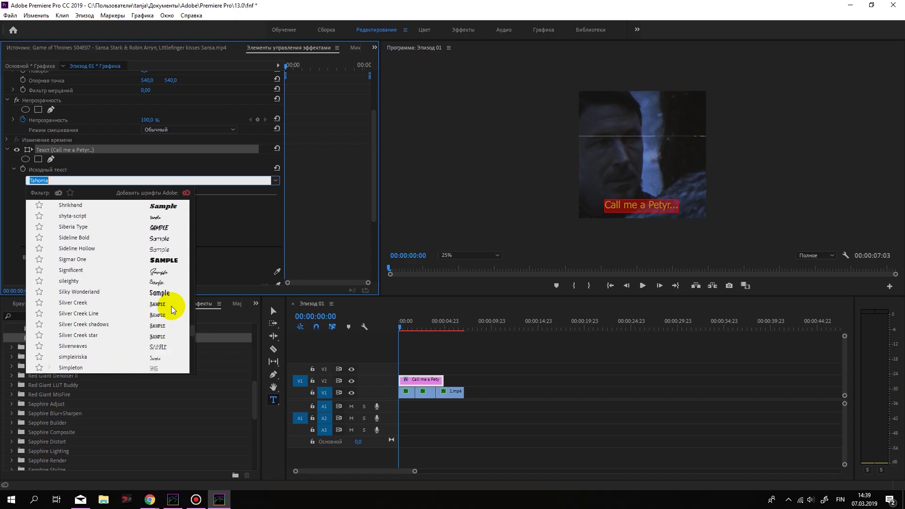
pyautogui.scroll(5, 172, 310)
pyautogui.scroll(5, 172, 310)
pyautogui.scroll(5, 172, 310)
pyautogui.scroll(5, 172, 310)
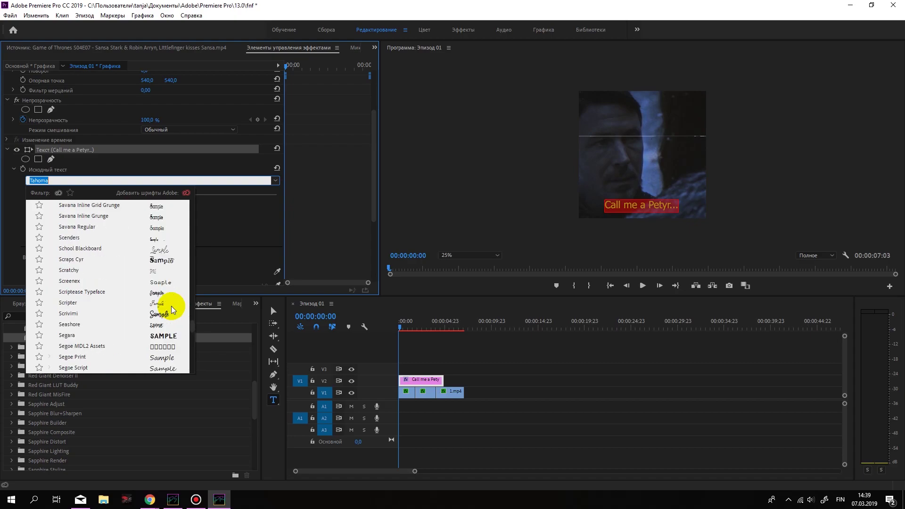
pyautogui.scroll(3, 172, 310)
pyautogui.scroll(-2, 172, 310)
pyautogui.scroll(-1, 172, 309)
pyautogui.click(169, 283)
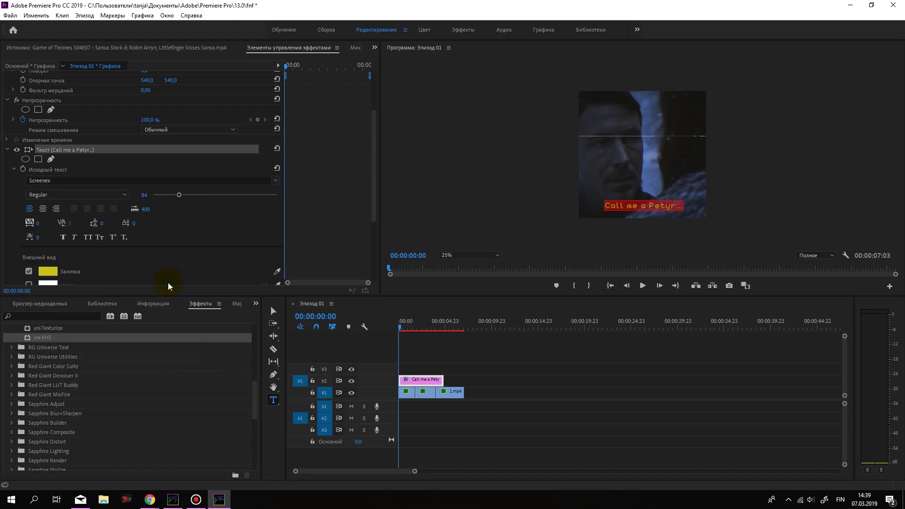
pyautogui.click(667, 198)
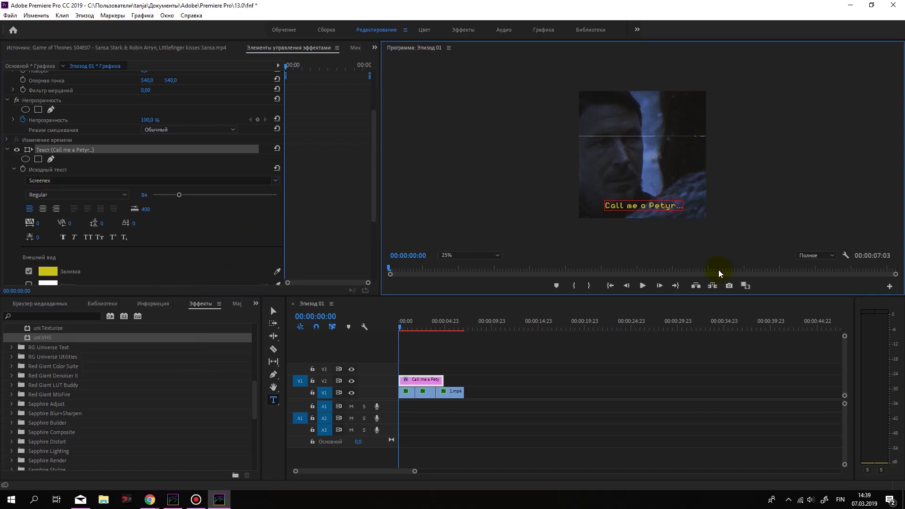
# Step: Reselect all the caption text and scroll up through the font list again
pyautogui.moveTo(684, 205); pyautogui.dragTo(605, 205)
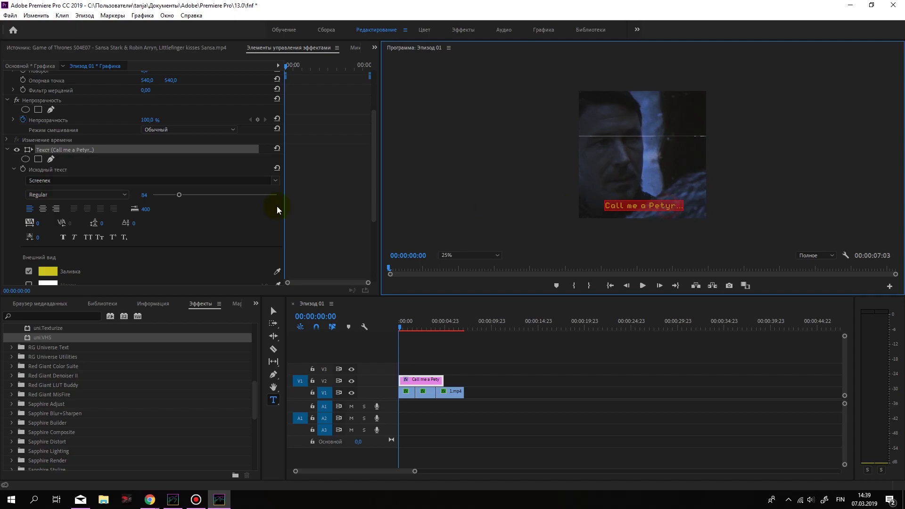
pyautogui.click(275, 180)
pyautogui.scroll(3, 121, 283)
pyautogui.scroll(3, 134, 296)
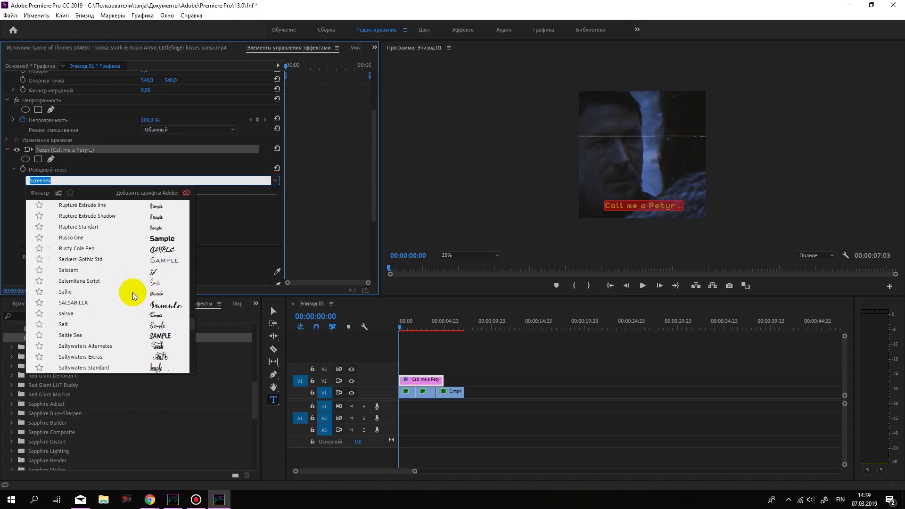
pyautogui.scroll(5, 153, 293)
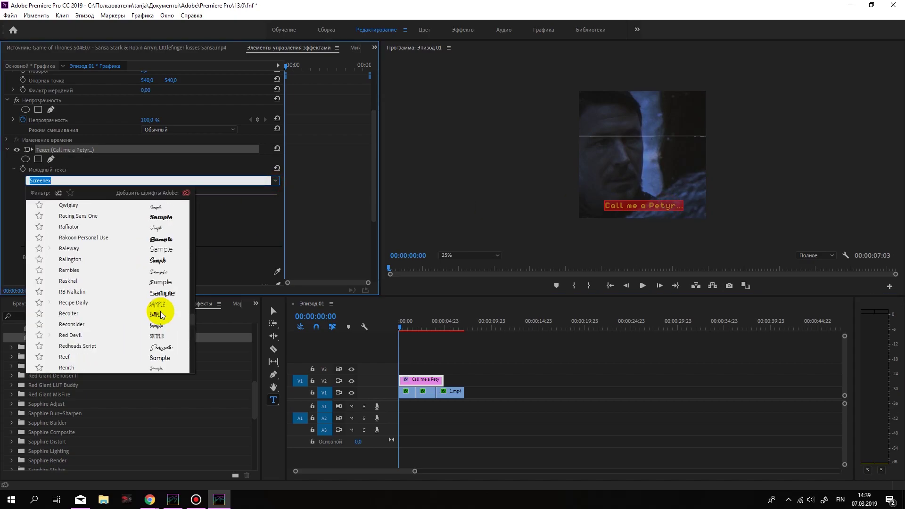
pyautogui.scroll(5, 161, 315)
pyautogui.scroll(5, 161, 315)
pyautogui.scroll(5, 161, 315)
pyautogui.scroll(5, 163, 316)
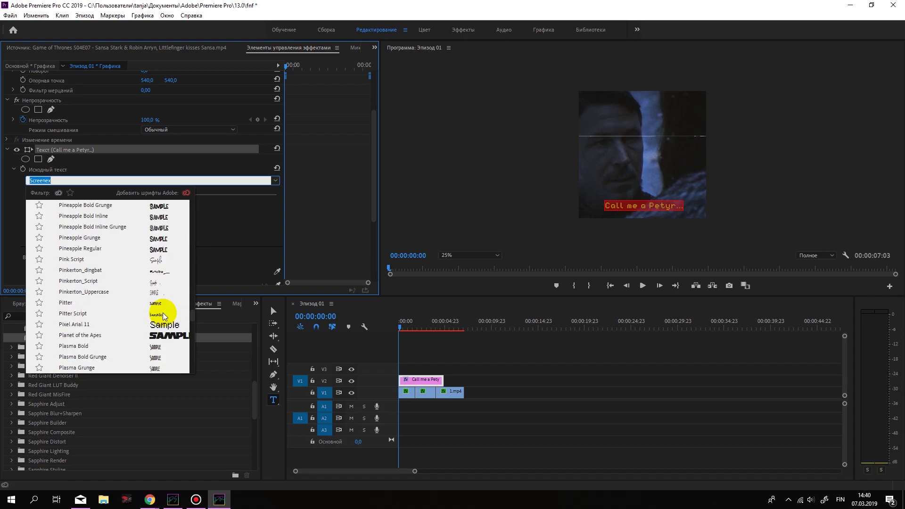
pyautogui.scroll(3, 163, 316)
pyautogui.scroll(3, 164, 316)
pyautogui.scroll(3, 164, 316)
pyautogui.scroll(3, 163, 316)
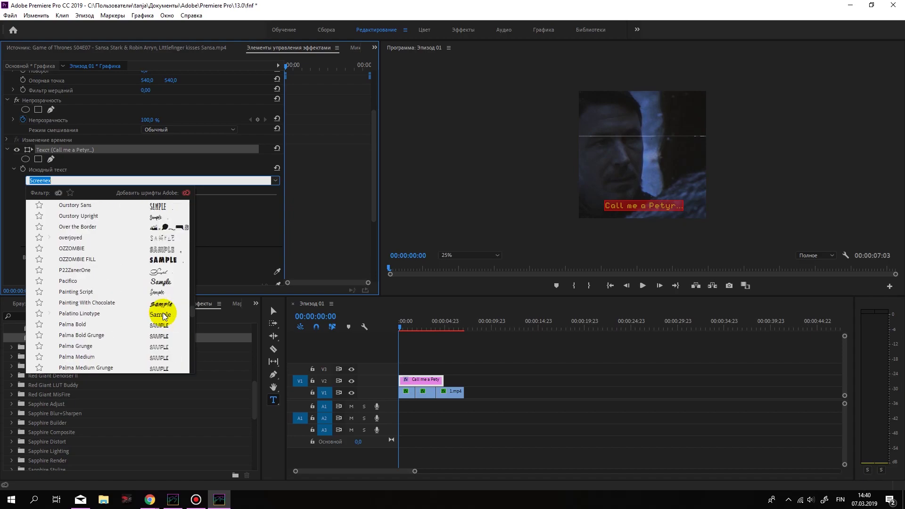
pyautogui.scroll(3, 164, 315)
pyautogui.scroll(3, 156, 283)
pyautogui.scroll(3, 141, 271)
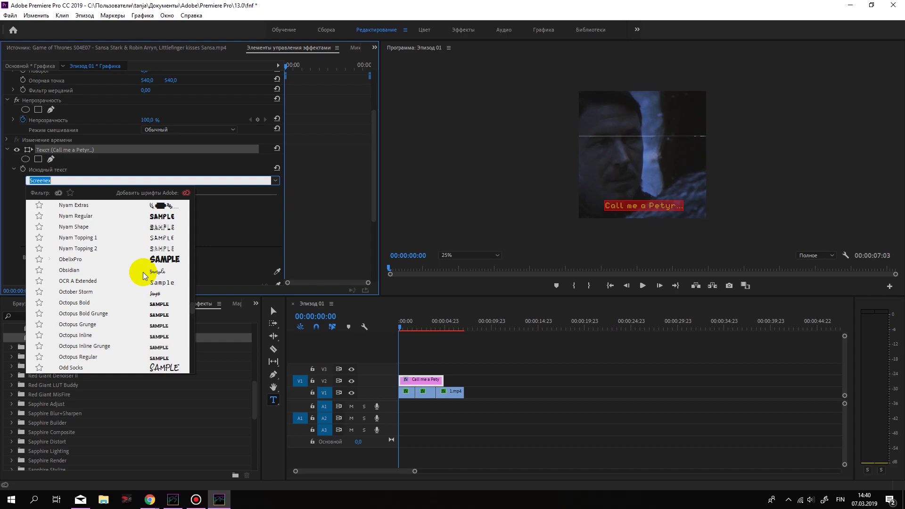
pyautogui.scroll(3, 144, 283)
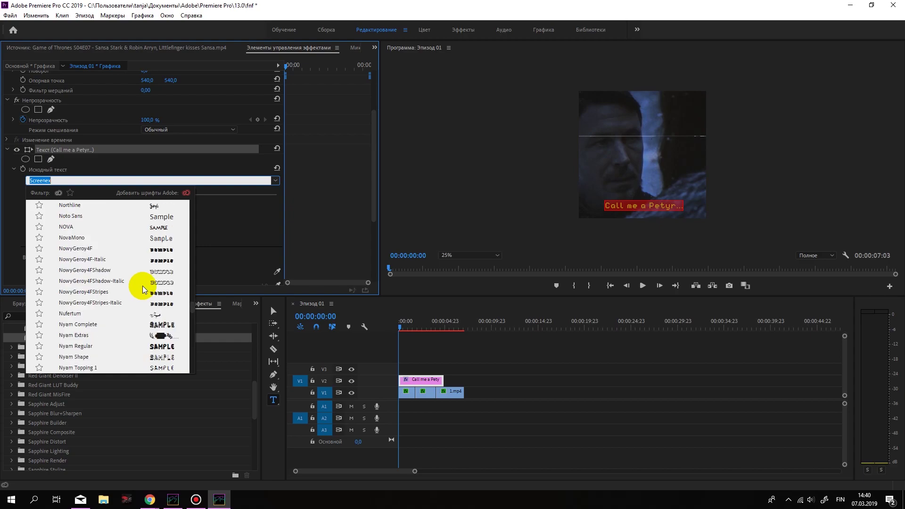
pyautogui.scroll(3, 144, 288)
pyautogui.scroll(3, 142, 285)
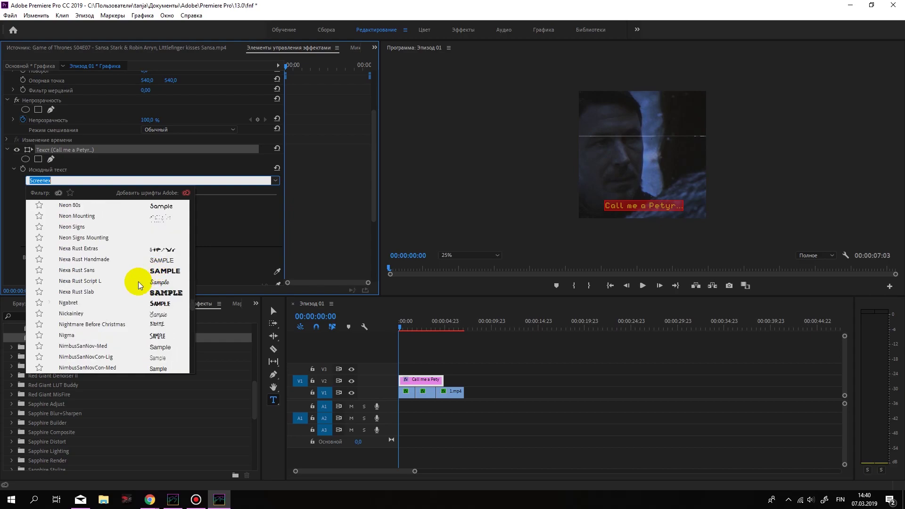
pyautogui.scroll(1, 129, 288)
pyautogui.scroll(2, 127, 290)
pyautogui.scroll(2, 121, 309)
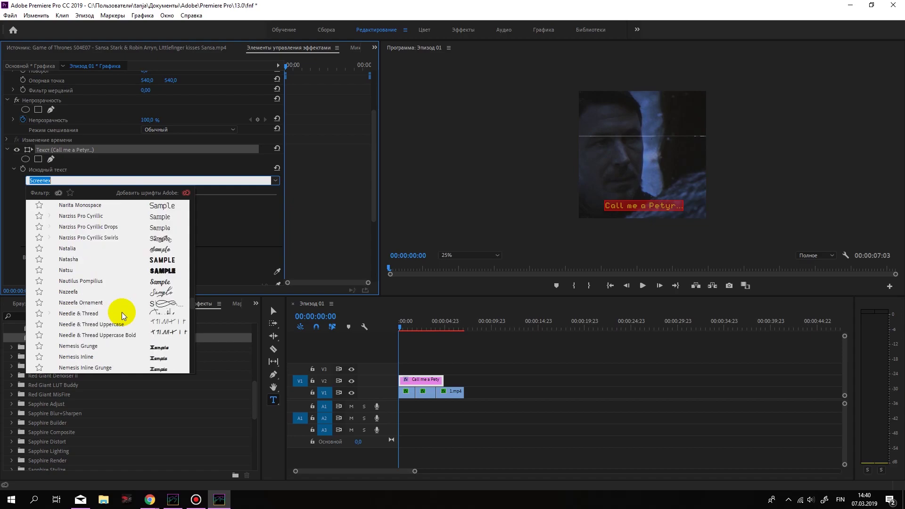
pyautogui.scroll(2, 123, 313)
pyautogui.scroll(1, 125, 307)
pyautogui.scroll(2, 133, 279)
pyautogui.scroll(2, 107, 283)
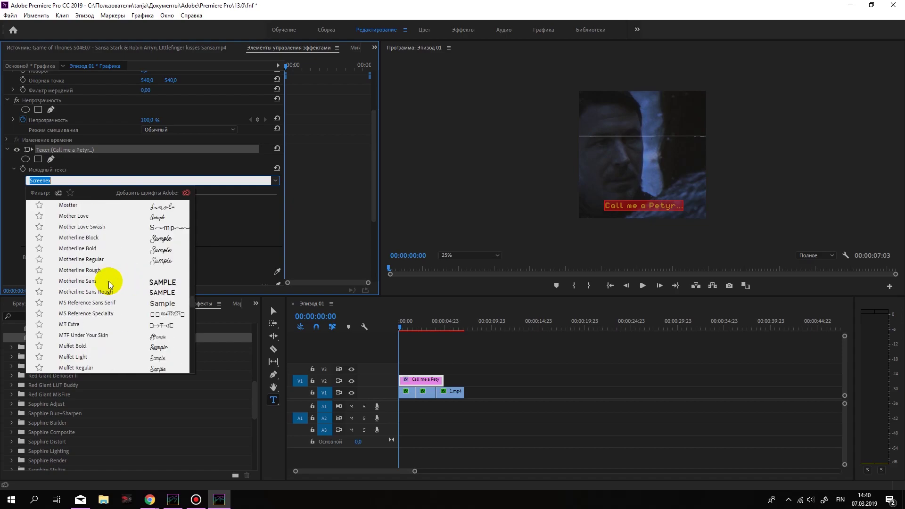
pyautogui.scroll(2, 113, 284)
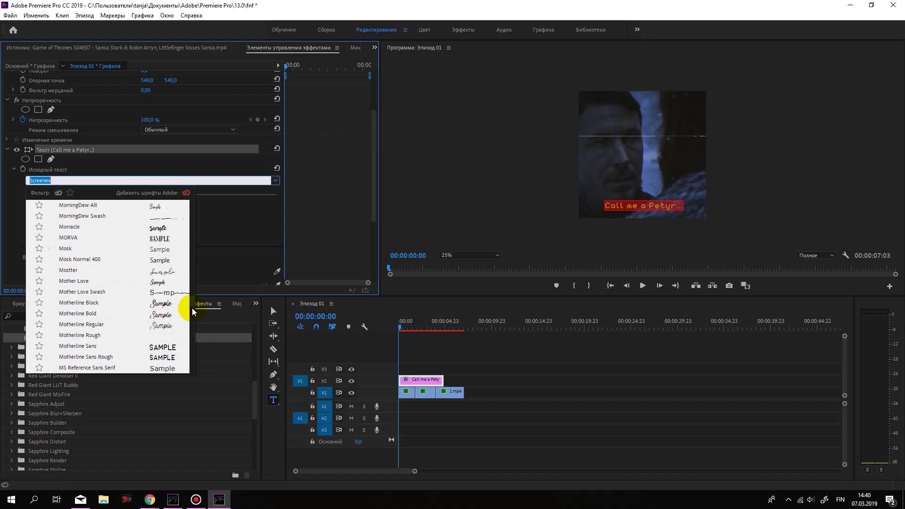
# Step: Try Arial Bold and Arial Narrow Bold, then settle on Arial Regular for the caption
pyautogui.write('arial')
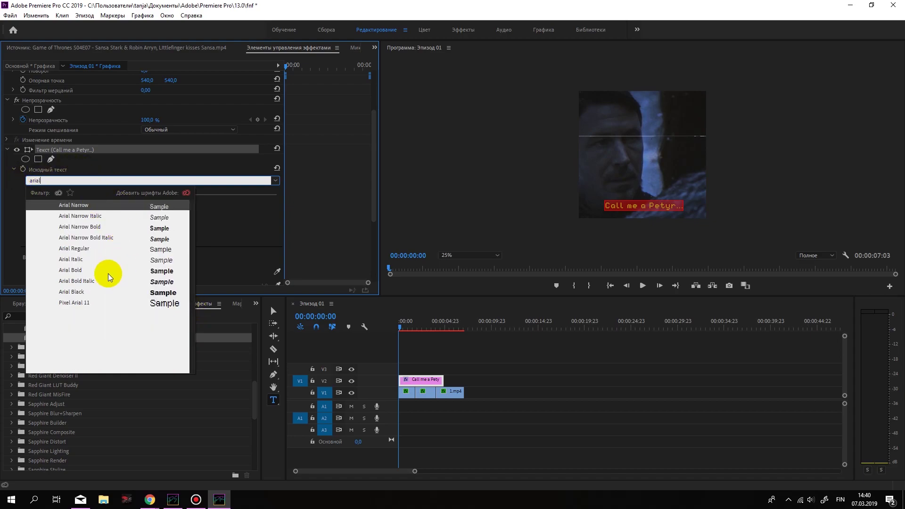
pyautogui.click(98, 273)
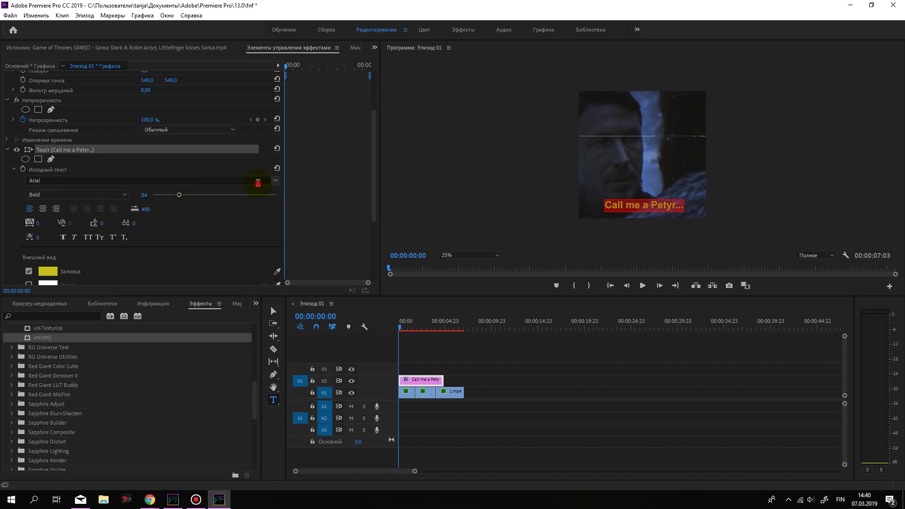
pyautogui.click(258, 182)
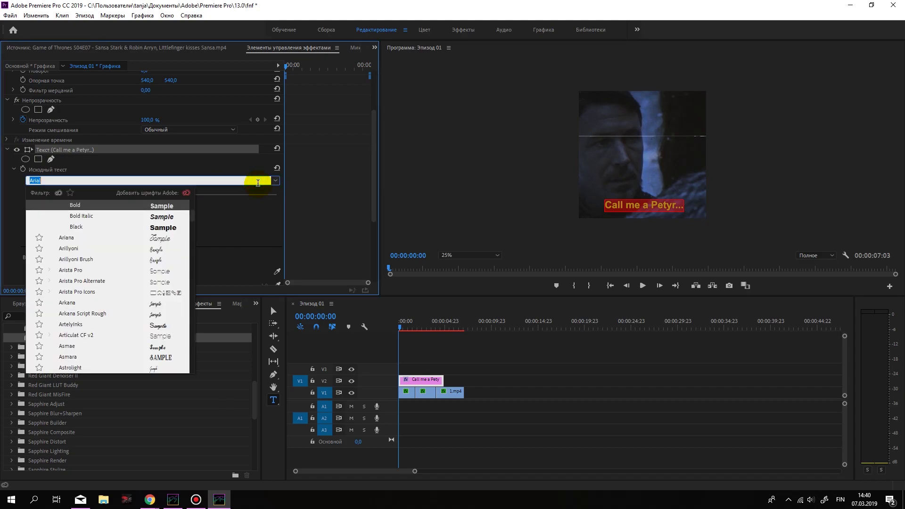
pyautogui.write('aria')
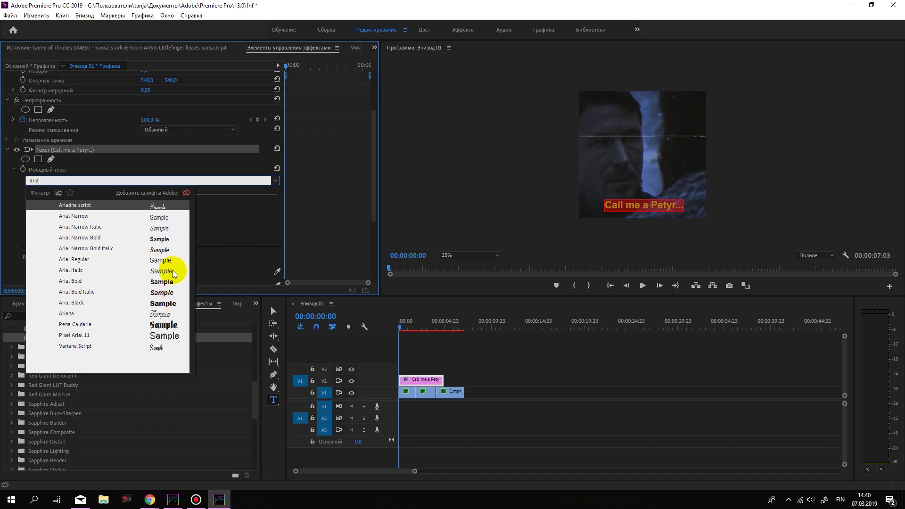
pyautogui.click(165, 241)
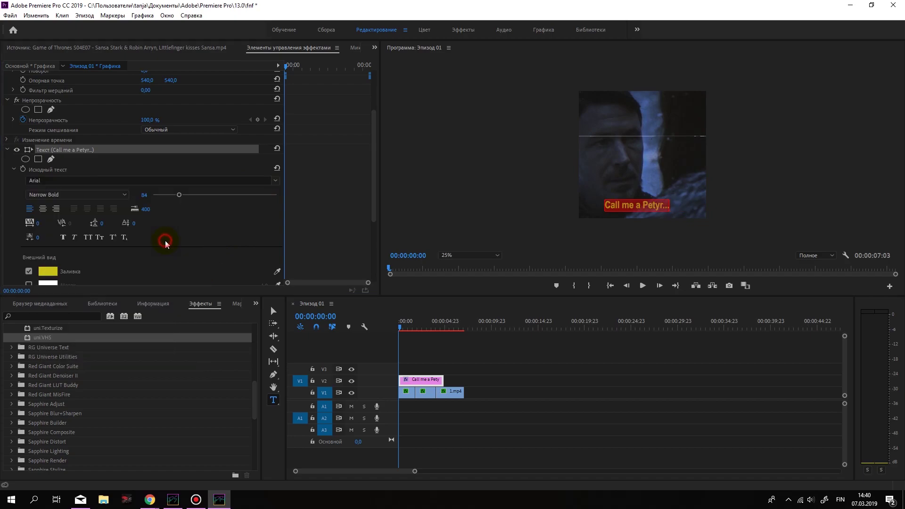
pyautogui.click(188, 180)
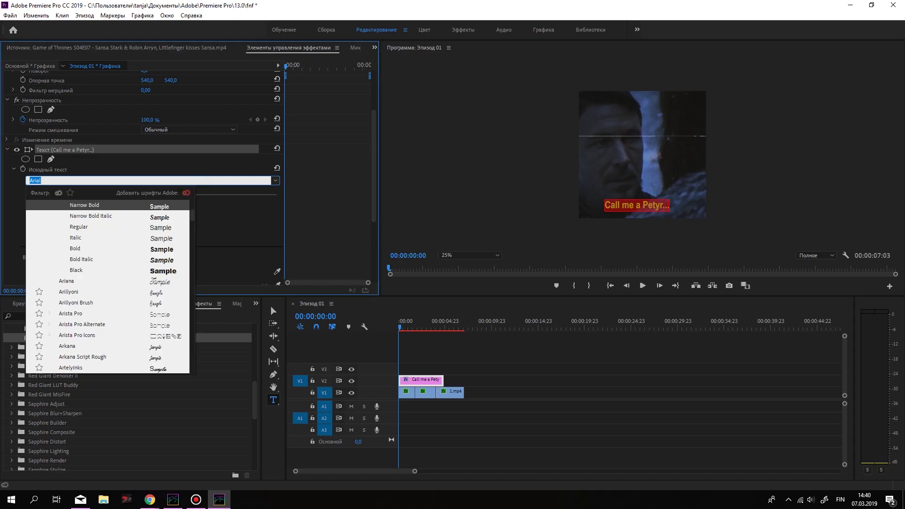
pyautogui.write('arial')
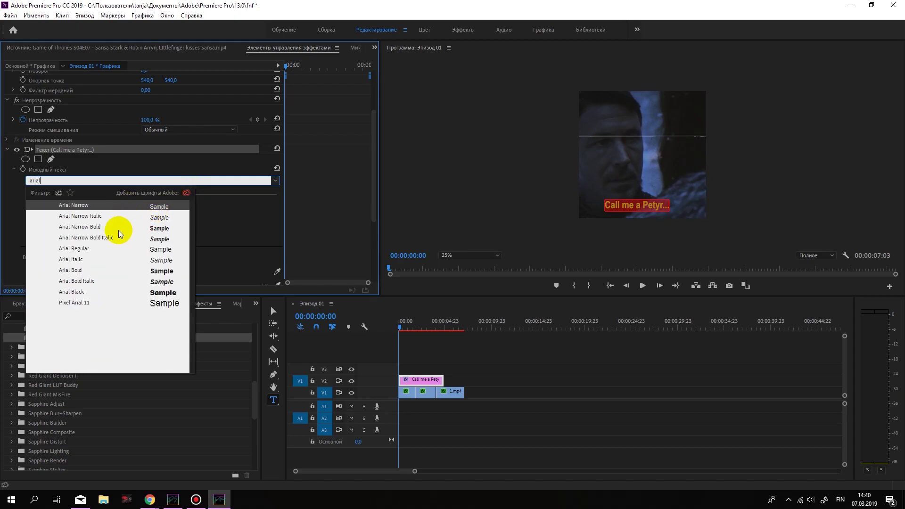
pyautogui.click(121, 248)
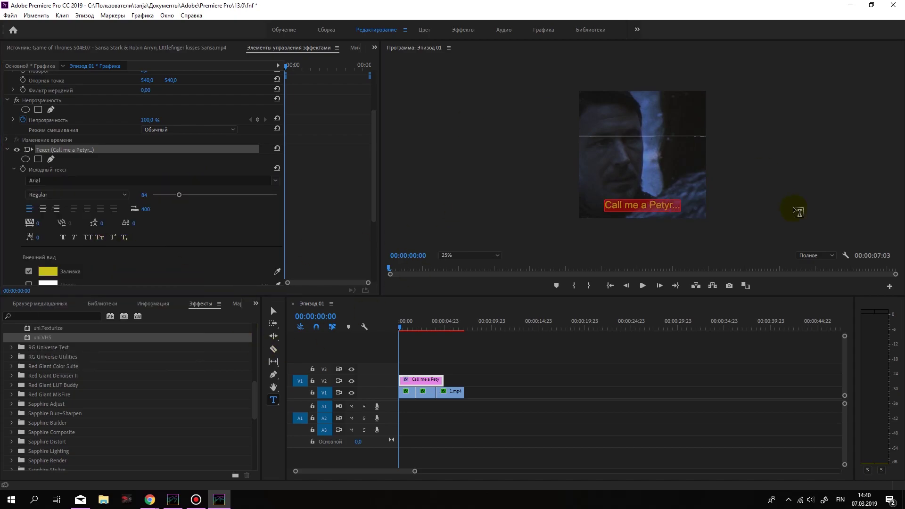
# Step: Reduce the caption font size to 75 and nudge it slightly right and down
pyautogui.moveTo(179, 195); pyautogui.dragTo(175, 194)
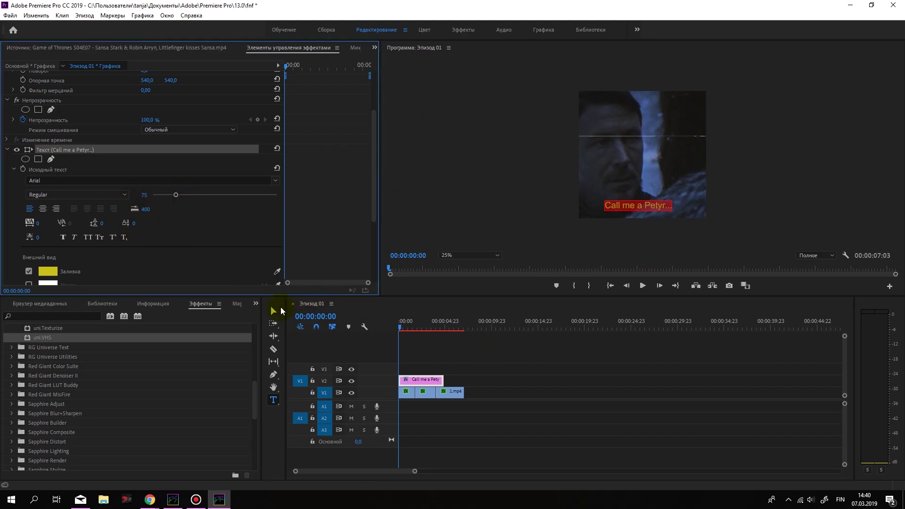
pyautogui.click(282, 311)
pyautogui.moveTo(653, 208); pyautogui.dragTo(660, 208)
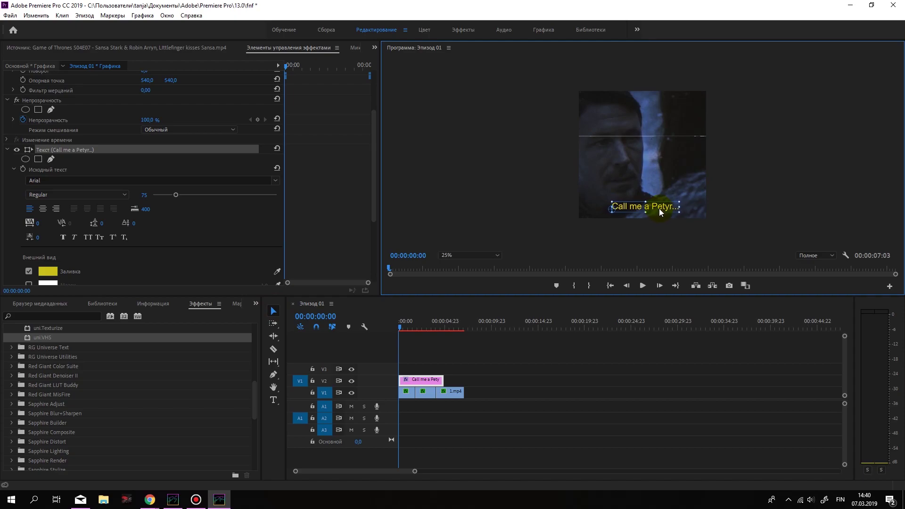
# Step: View the frame at 100% and give the caption a black stroke widened to 8.0
pyautogui.click(495, 255)
pyautogui.click(460, 304)
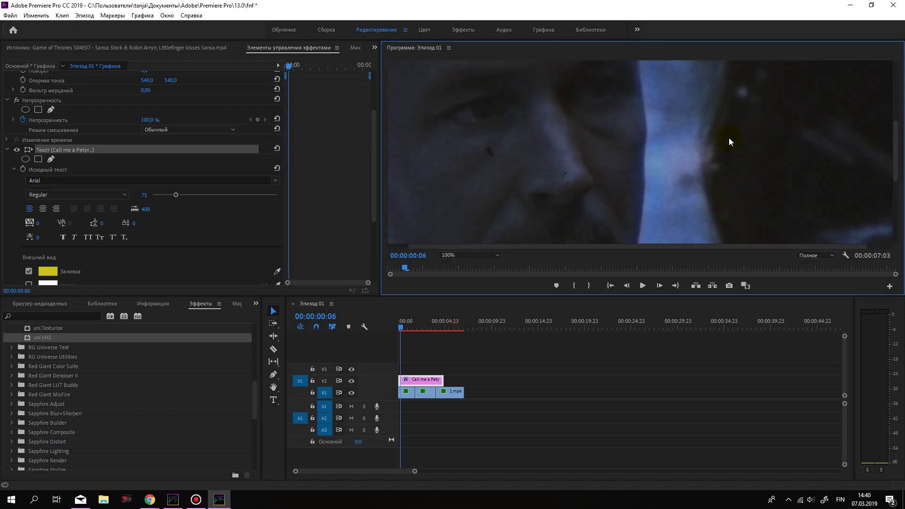
pyautogui.moveTo(895, 152); pyautogui.dragTo(894, 214)
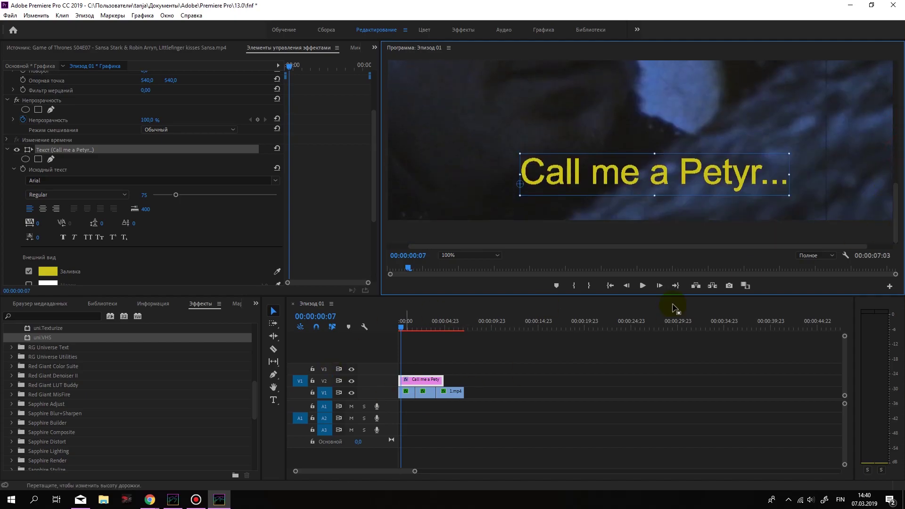
pyautogui.scroll(-3, 203, 269)
pyautogui.scroll(-2, 200, 256)
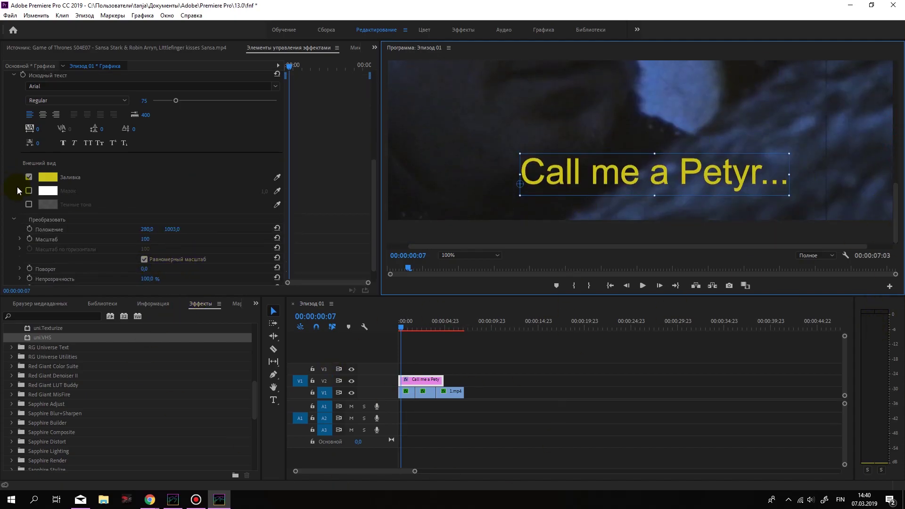
pyautogui.click(29, 191)
pyautogui.click(52, 190)
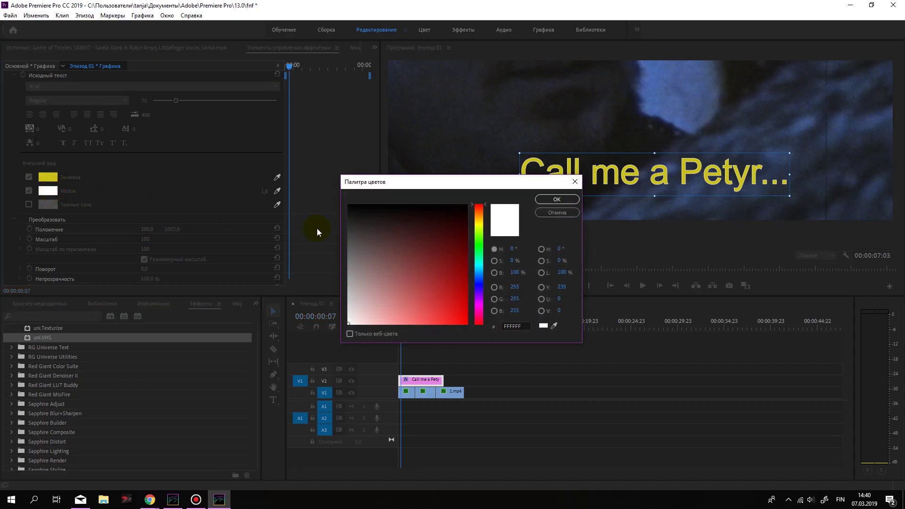
pyautogui.moveTo(443, 244); pyautogui.dragTo(238, 81)
pyautogui.click(556, 200)
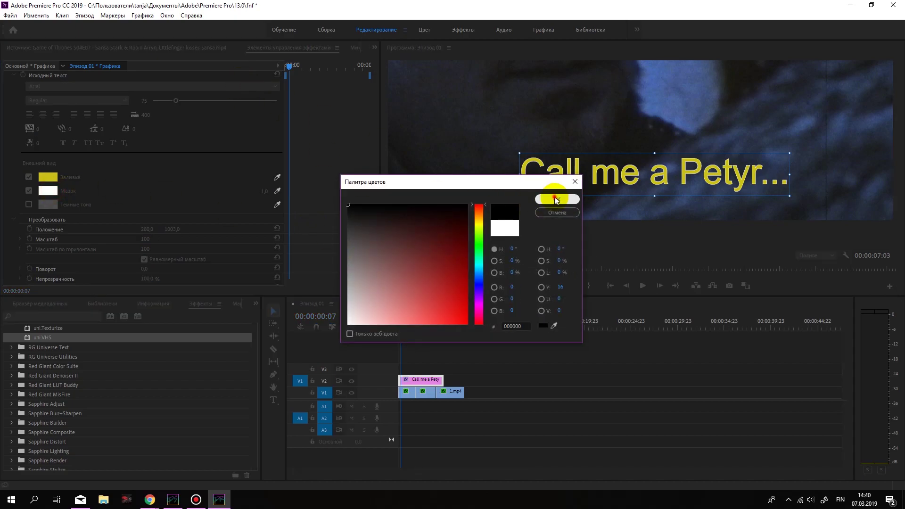
pyautogui.moveTo(262, 191)
pyautogui.mouseDown()
pyautogui.moveTo(302, 191)
pyautogui.moveTo(279, 191)
pyautogui.mouseUp()
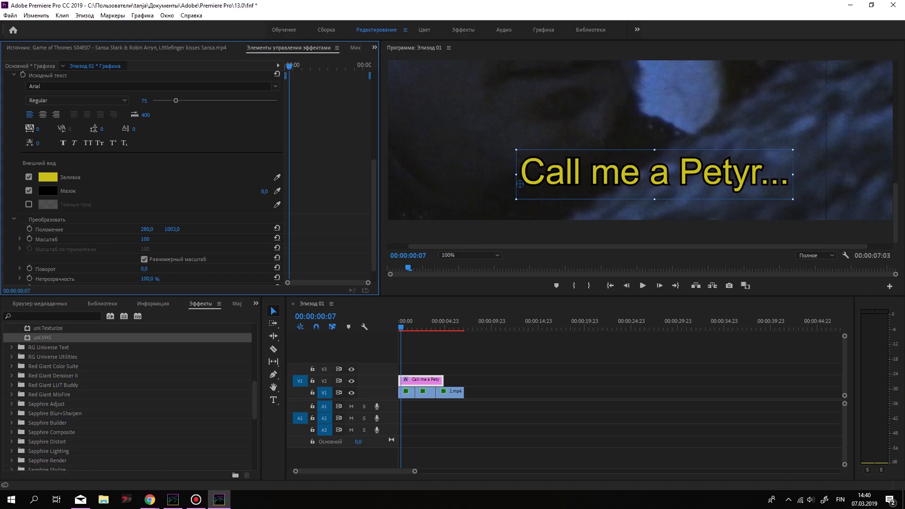
# Step: Enable a black drop shadow: 75% opacity, 135°, distance 7.0, blur 40
pyautogui.click(53, 205)
pyautogui.click(29, 205)
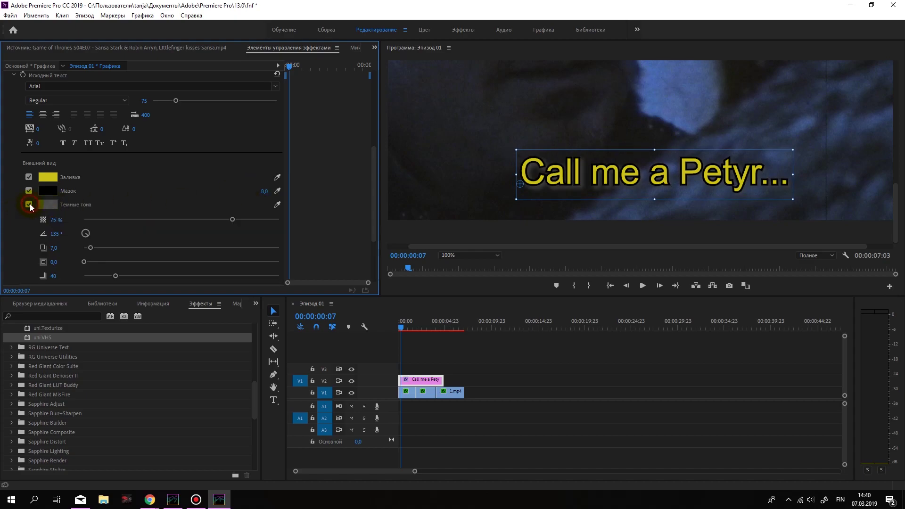
pyautogui.click(47, 204)
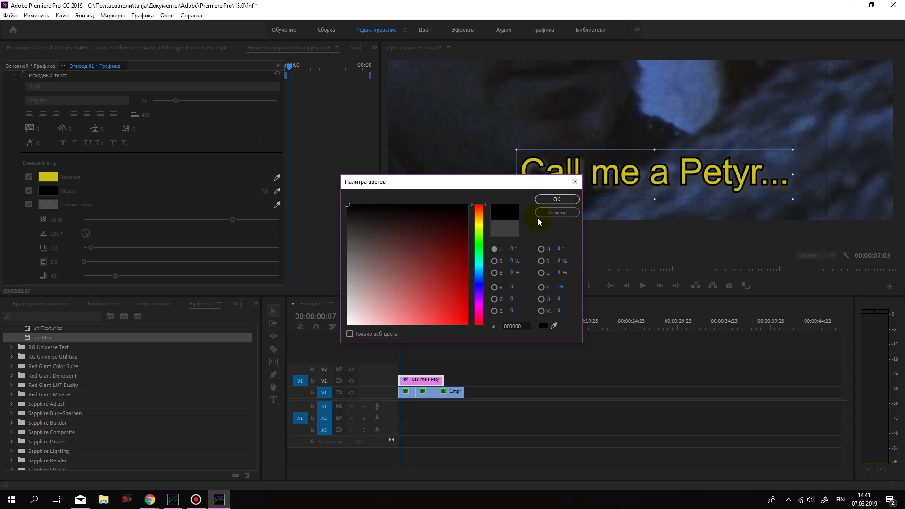
pyautogui.click(556, 200)
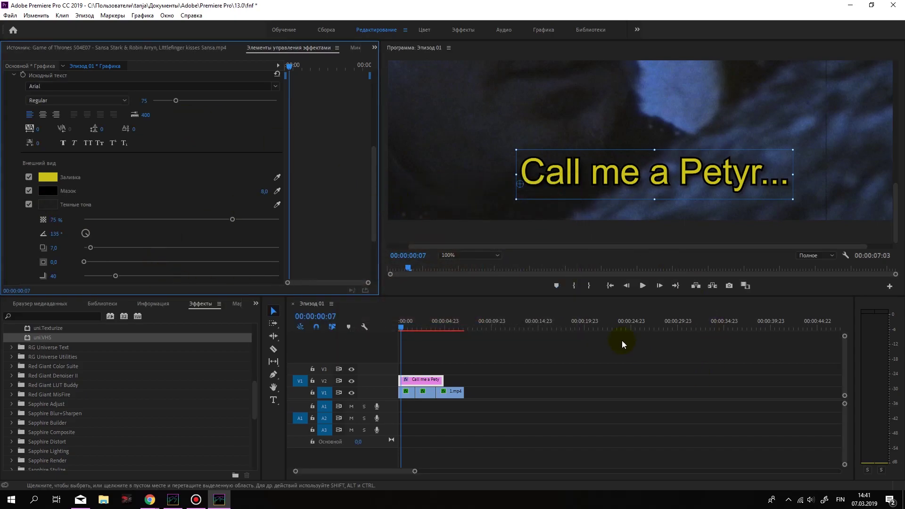
# Step: Extend the caption clip on V2 to span the full 7:03 sequence and apply uni.VHS to it
pyautogui.moveTo(443, 379); pyautogui.dragTo(465, 380)
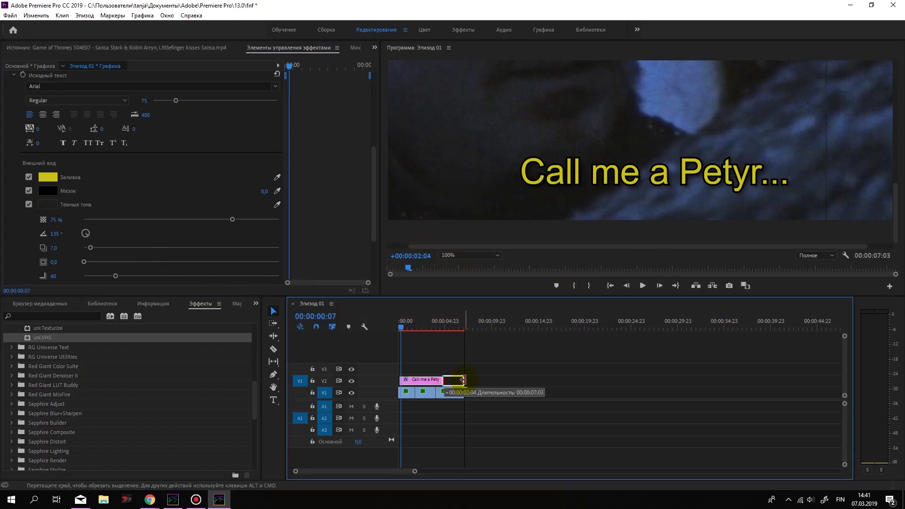
pyautogui.press('Home')
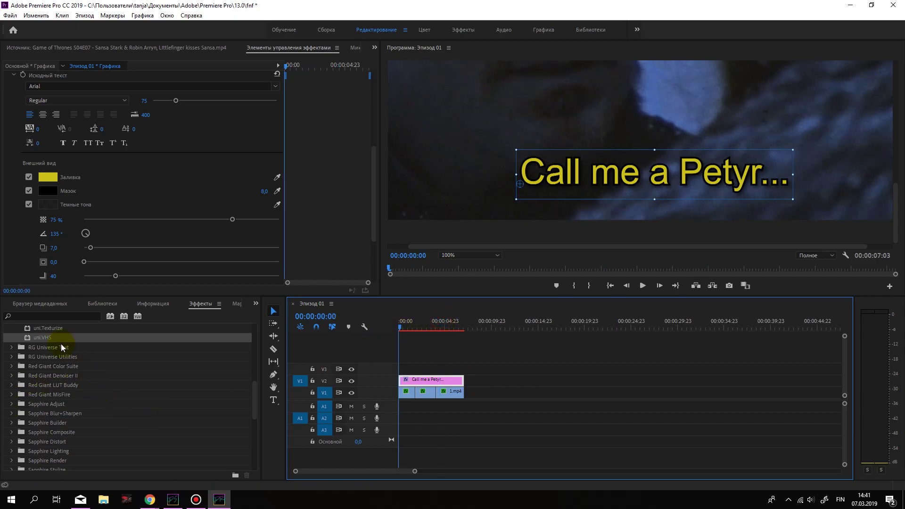
pyautogui.moveTo(39, 338); pyautogui.dragTo(406, 380)
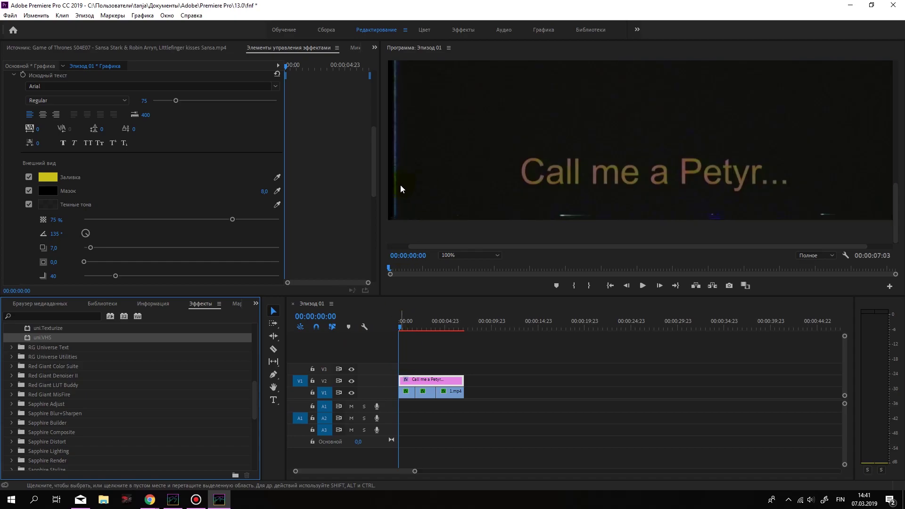
pyautogui.moveTo(346, 302); pyautogui.dragTo(347, 293)
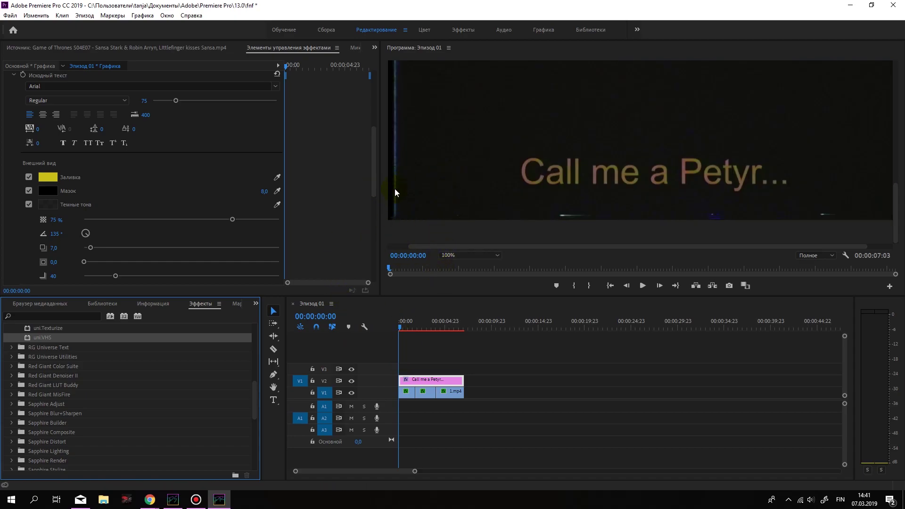
pyautogui.moveTo(373, 172); pyautogui.dragTo(363, 269)
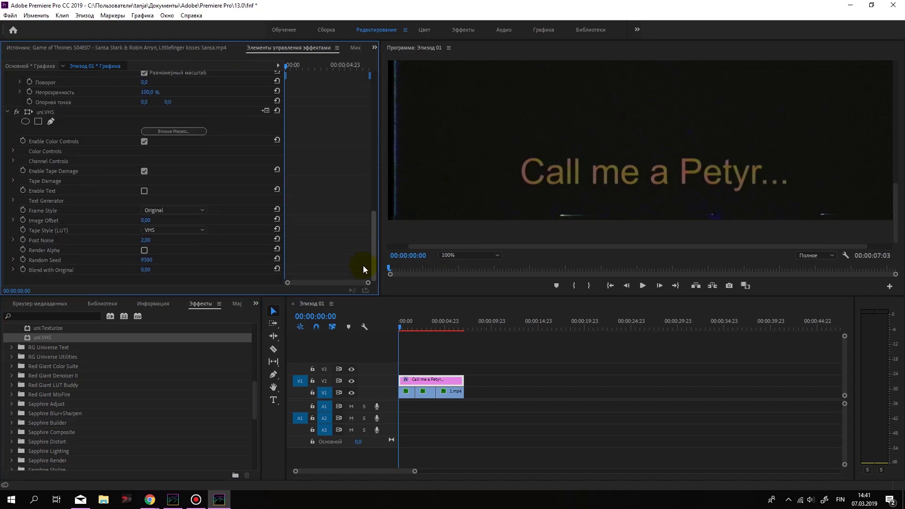
# Step: Disable uni.VHS Enable Text, enable Render Alpha, set Random Seed 9235, and zoom to 50%
pyautogui.click(145, 191)
pyautogui.click(145, 251)
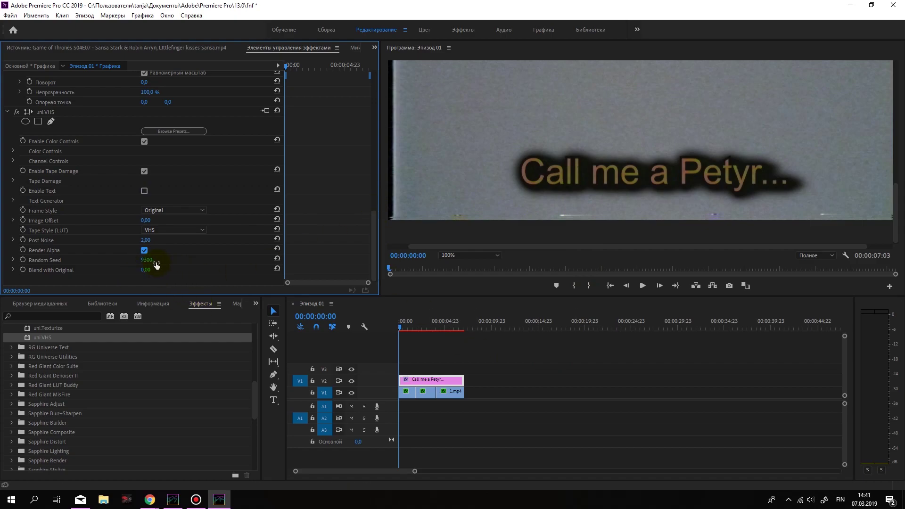
pyautogui.moveTo(147, 260); pyautogui.dragTo(153, 260)
pyautogui.click(498, 255)
pyautogui.click(460, 295)
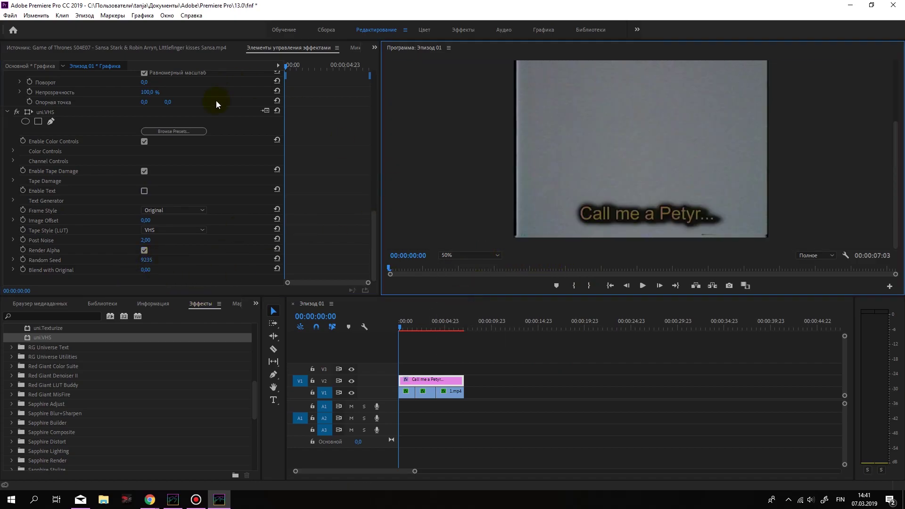
# Step: Turn off Enable Tape Damage and preview the result by scrubbing and playing
pyautogui.click(144, 142)
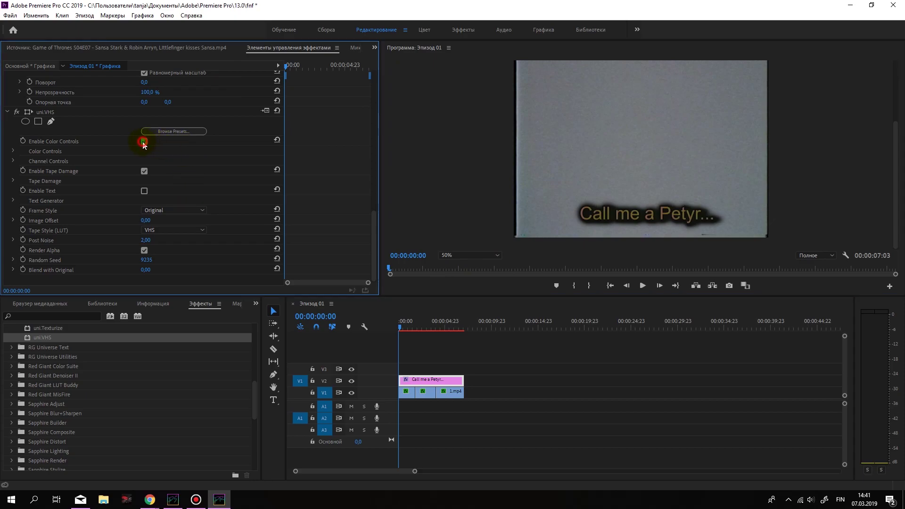
pyautogui.click(144, 170)
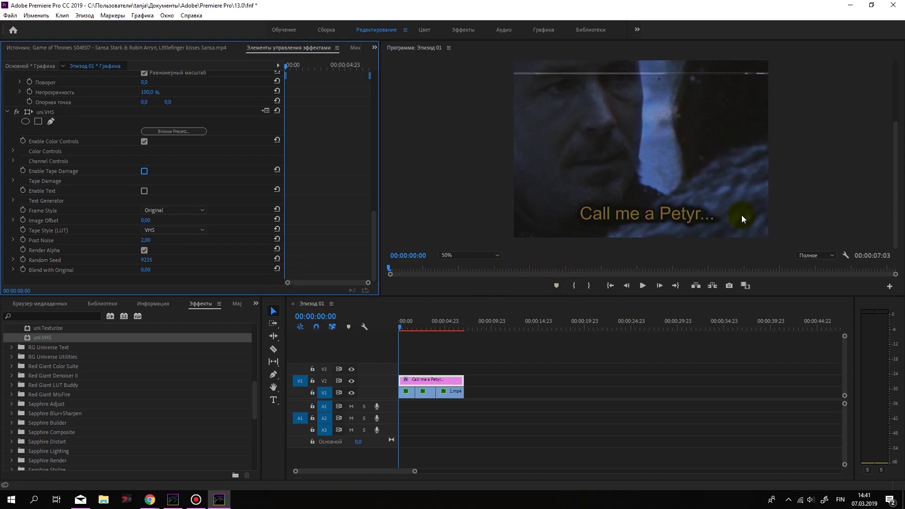
pyautogui.press('space')
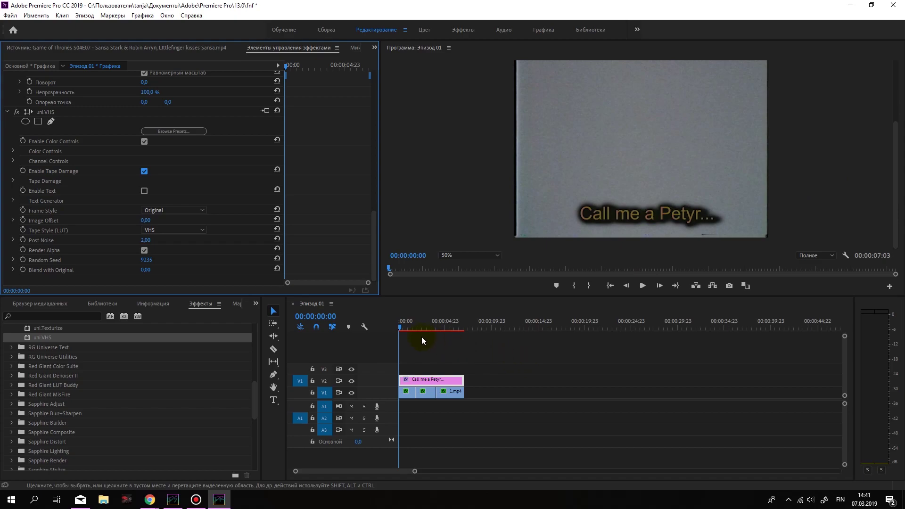
pyautogui.moveTo(408, 327); pyautogui.dragTo(236, 250)
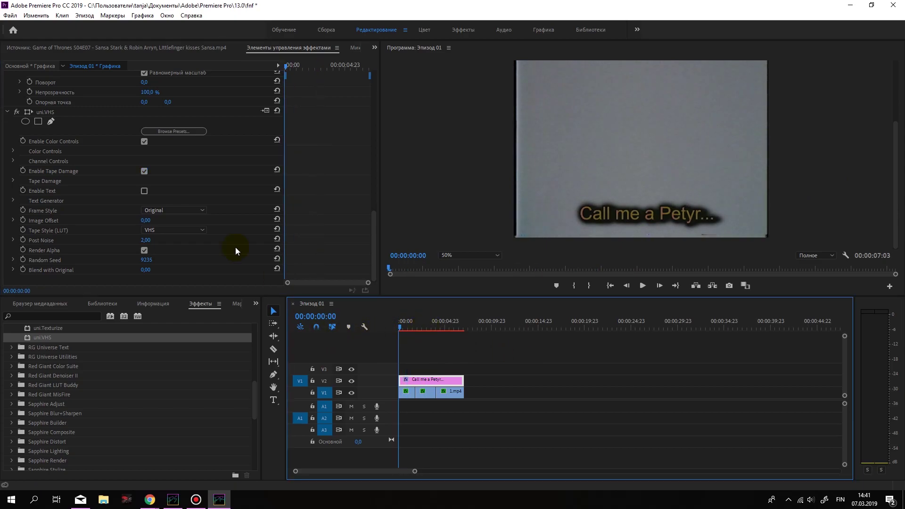
pyautogui.click(145, 172)
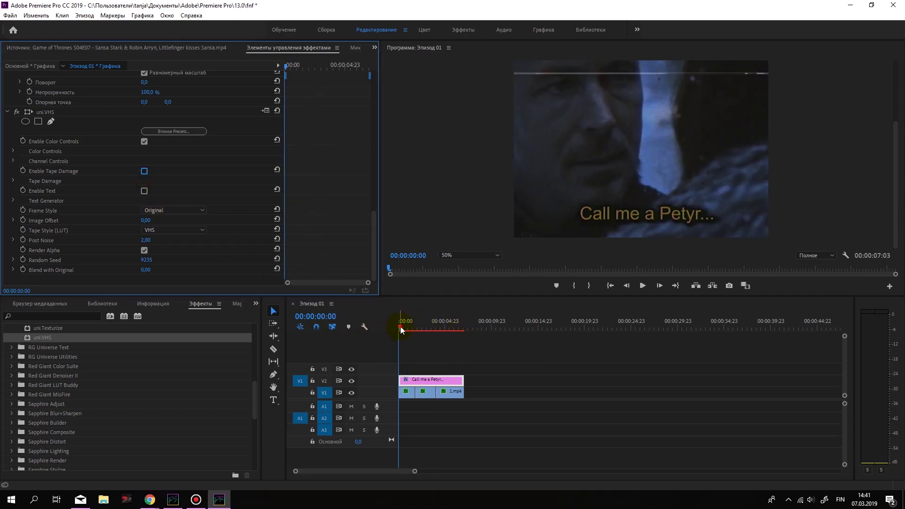
pyautogui.moveTo(400, 326)
pyautogui.mouseDown()
pyautogui.moveTo(412, 327)
pyautogui.moveTo(382, 332)
pyautogui.mouseUp()
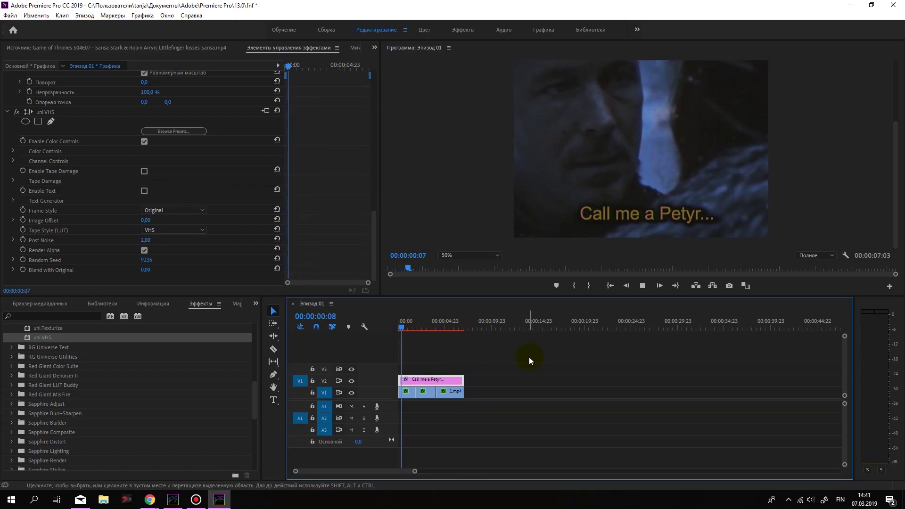
pyautogui.press('space')
# Step: Set the Program monitor to 25%, play the sequence from the start, then return to Home
pyautogui.click(466, 256)
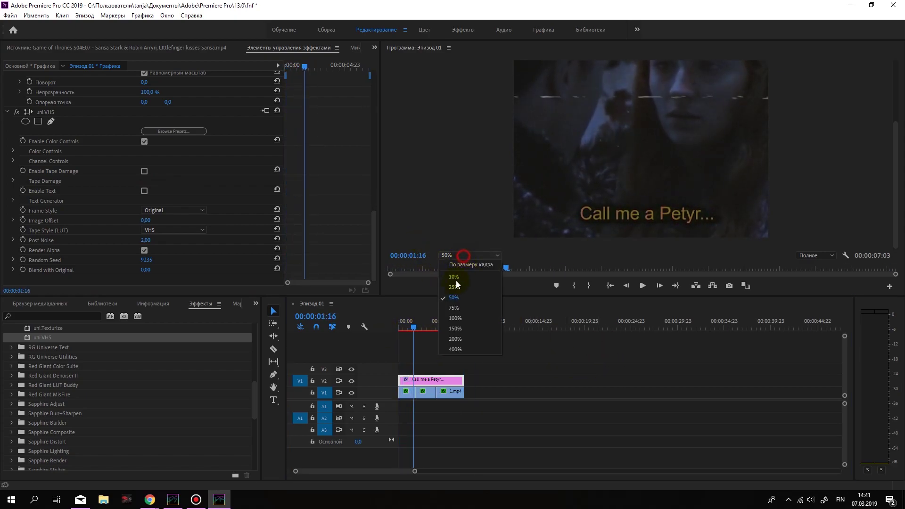
pyautogui.click(465, 288)
pyautogui.moveTo(414, 326); pyautogui.dragTo(383, 327)
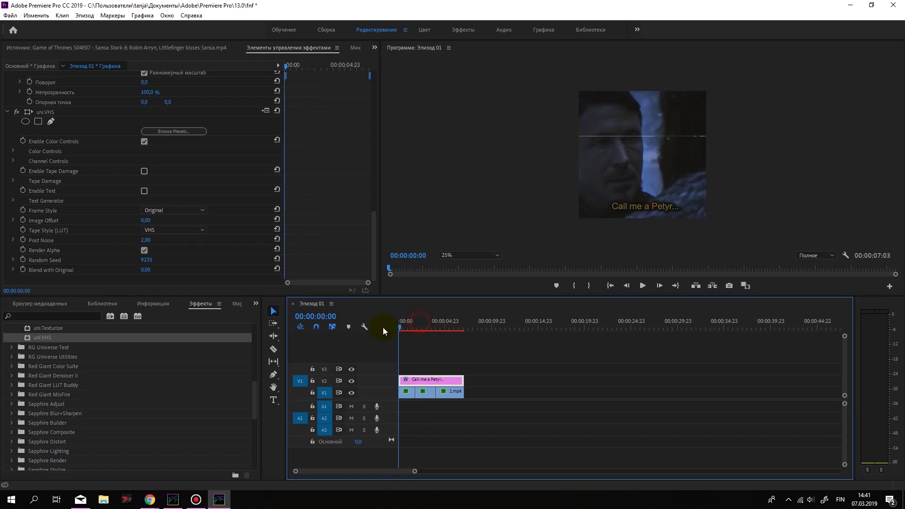
pyautogui.press('space')
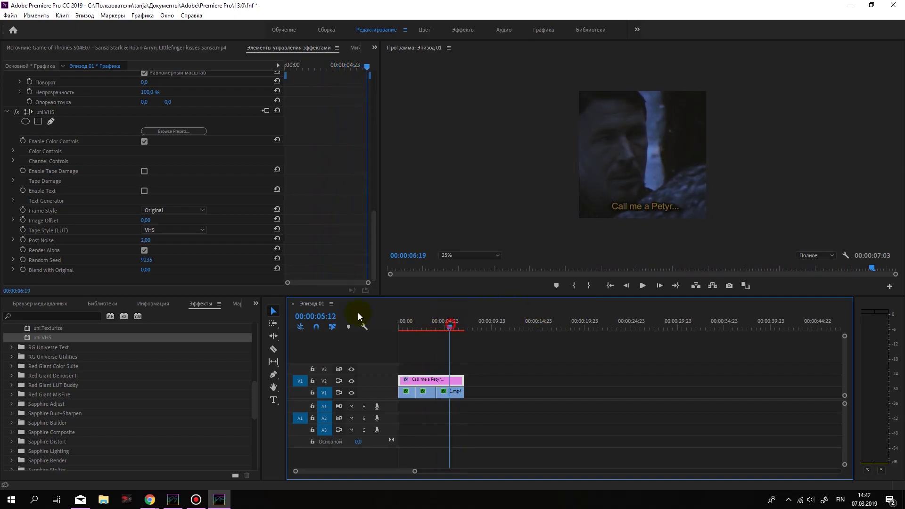
pyautogui.press('Home')
# Step: Open the Export Media settings from the File menu
pyautogui.click(10, 15)
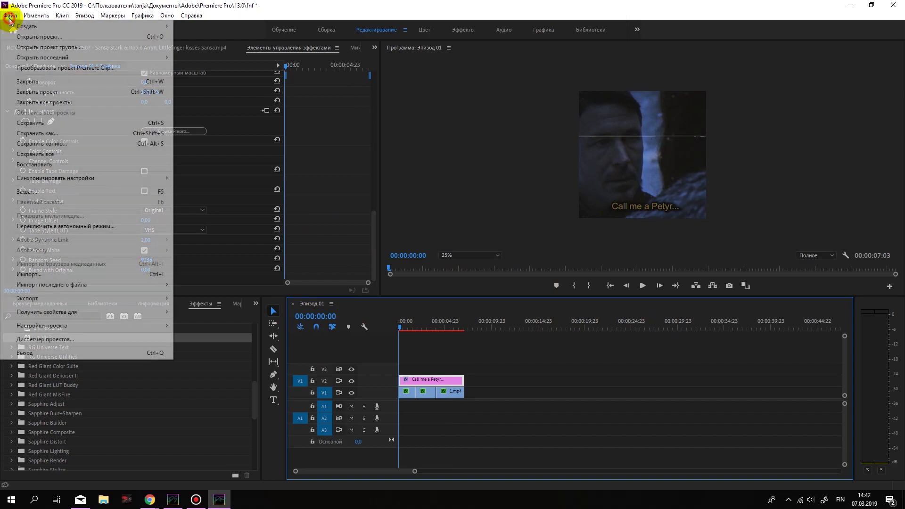
pyautogui.moveTo(158, 296)
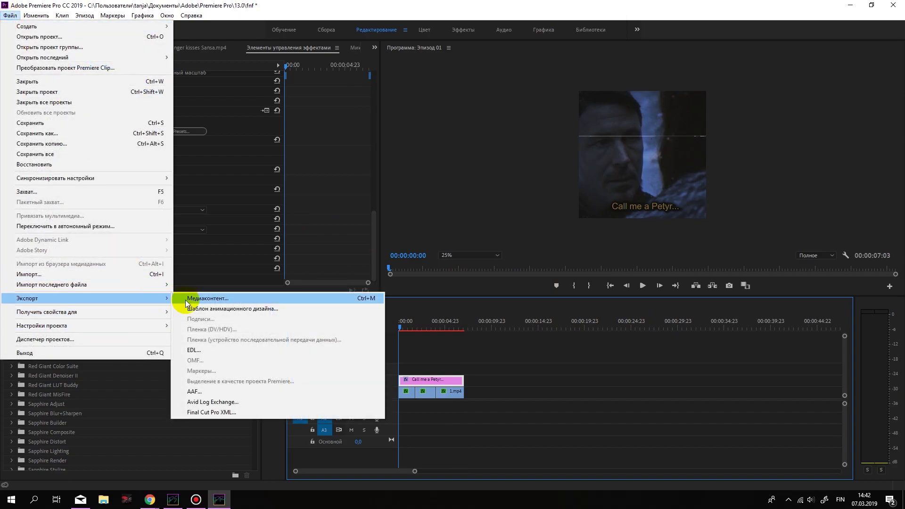
pyautogui.click(185, 300)
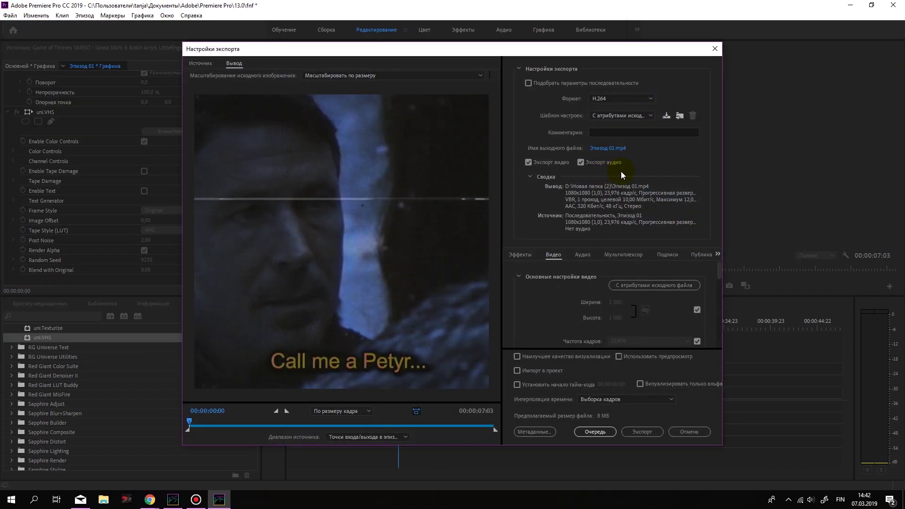
# Step: Try the YouTube 1080p Full HD preset, revert to Match Source – High Bitrate, and check the output location
pyautogui.click(622, 115)
pyautogui.click(627, 116)
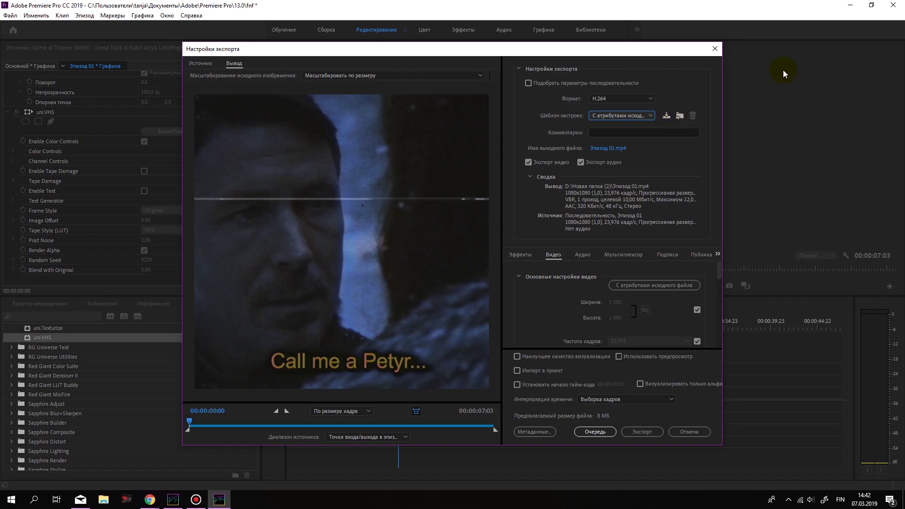
pyautogui.click(613, 116)
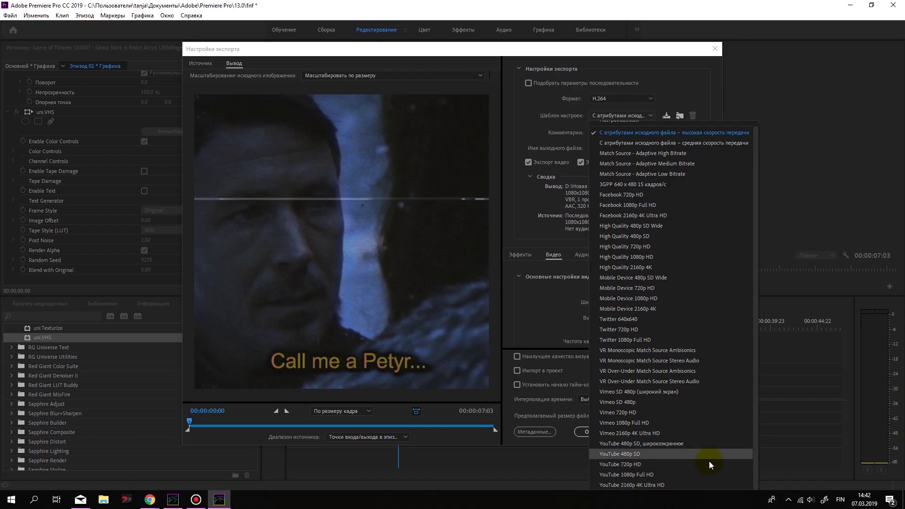
pyautogui.click(649, 477)
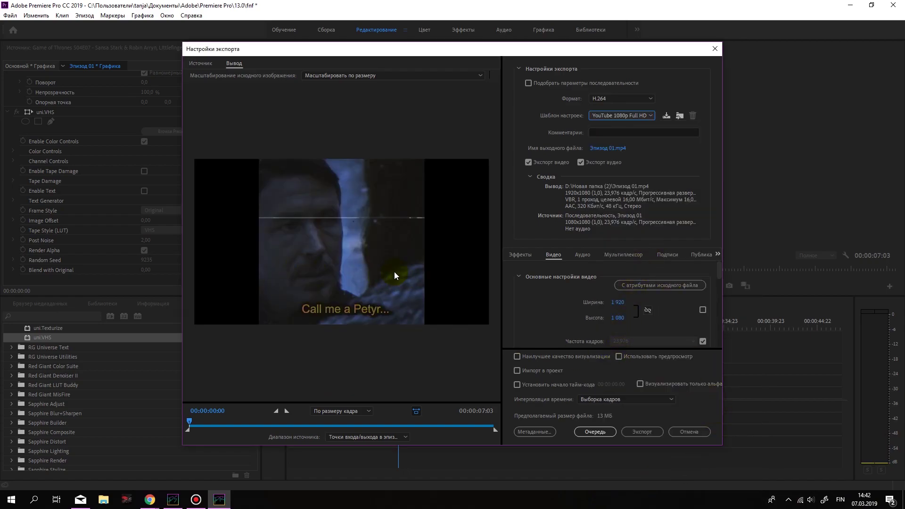
pyautogui.click(632, 116)
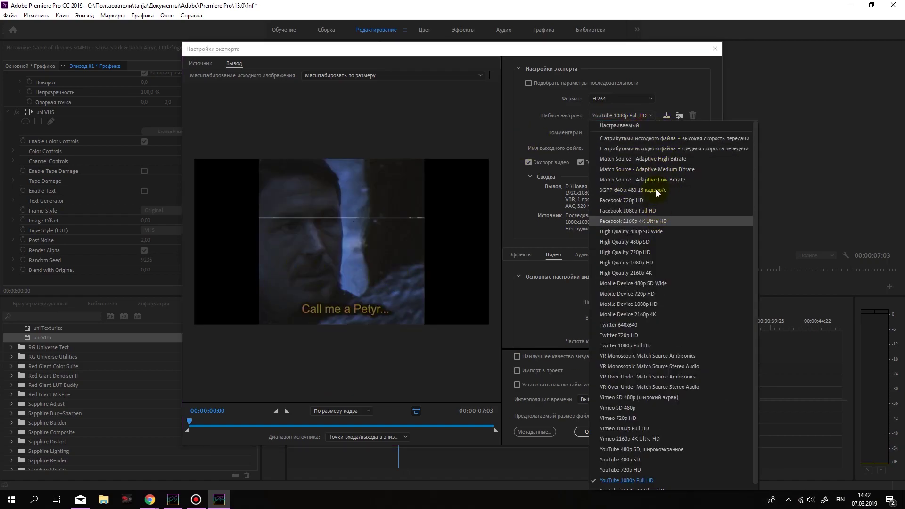
pyautogui.click(660, 138)
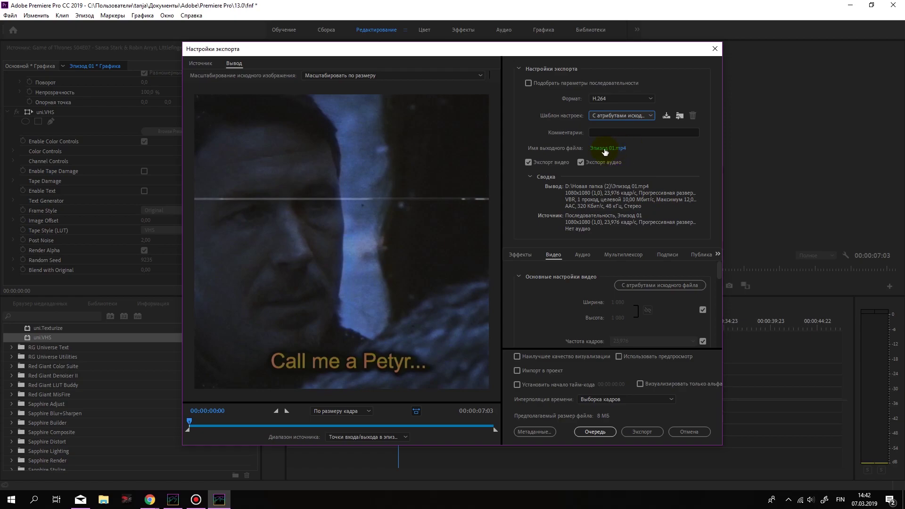
pyautogui.click(606, 149)
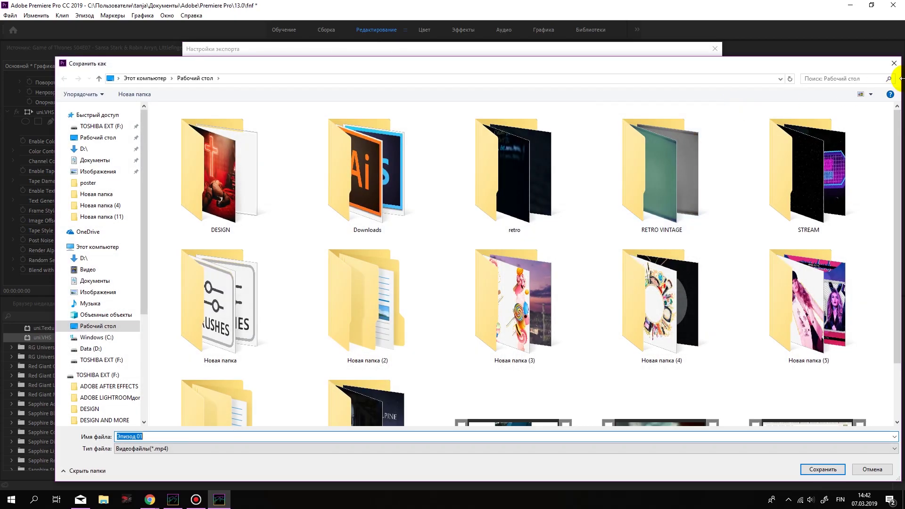
pyautogui.click(894, 66)
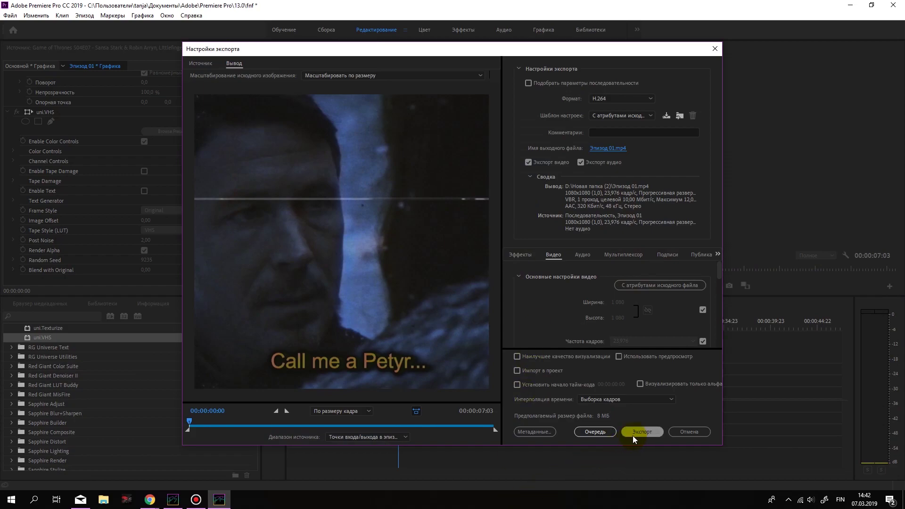
# Step: Start encoding Эпизод 01.mp4 from the Export Settings dialog
pyautogui.click(634, 434)
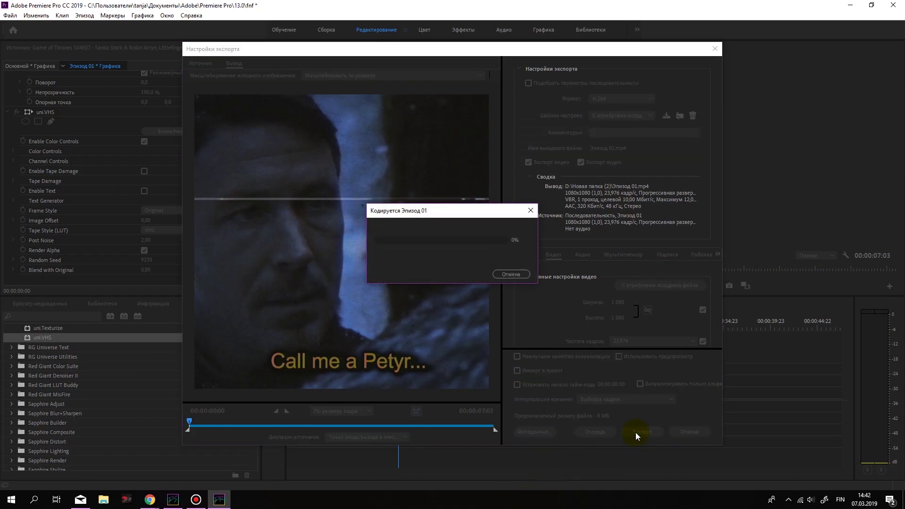